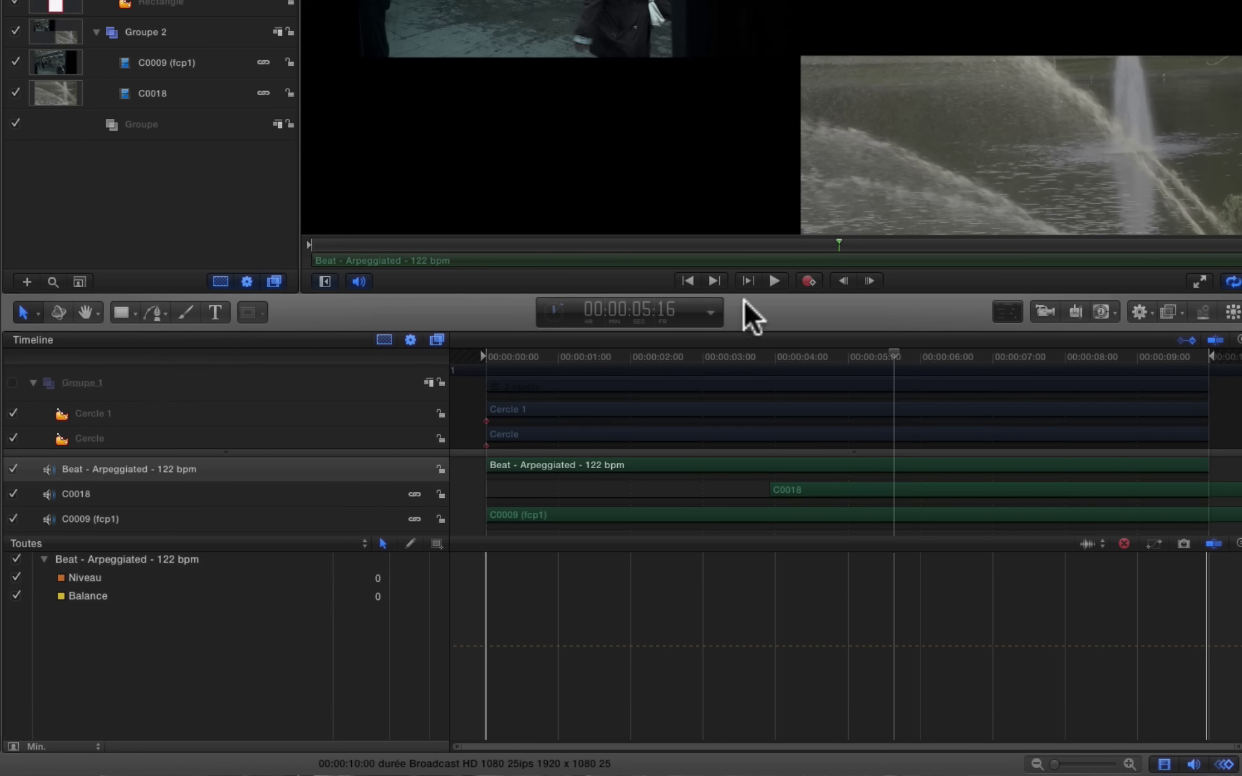
Step: Return the playhead to the start of the project and turn on keyframe recording
{"action": "left_click", "coordinate": [895, 349]}
{"action": "left_click", "coordinate": [560, 369]}
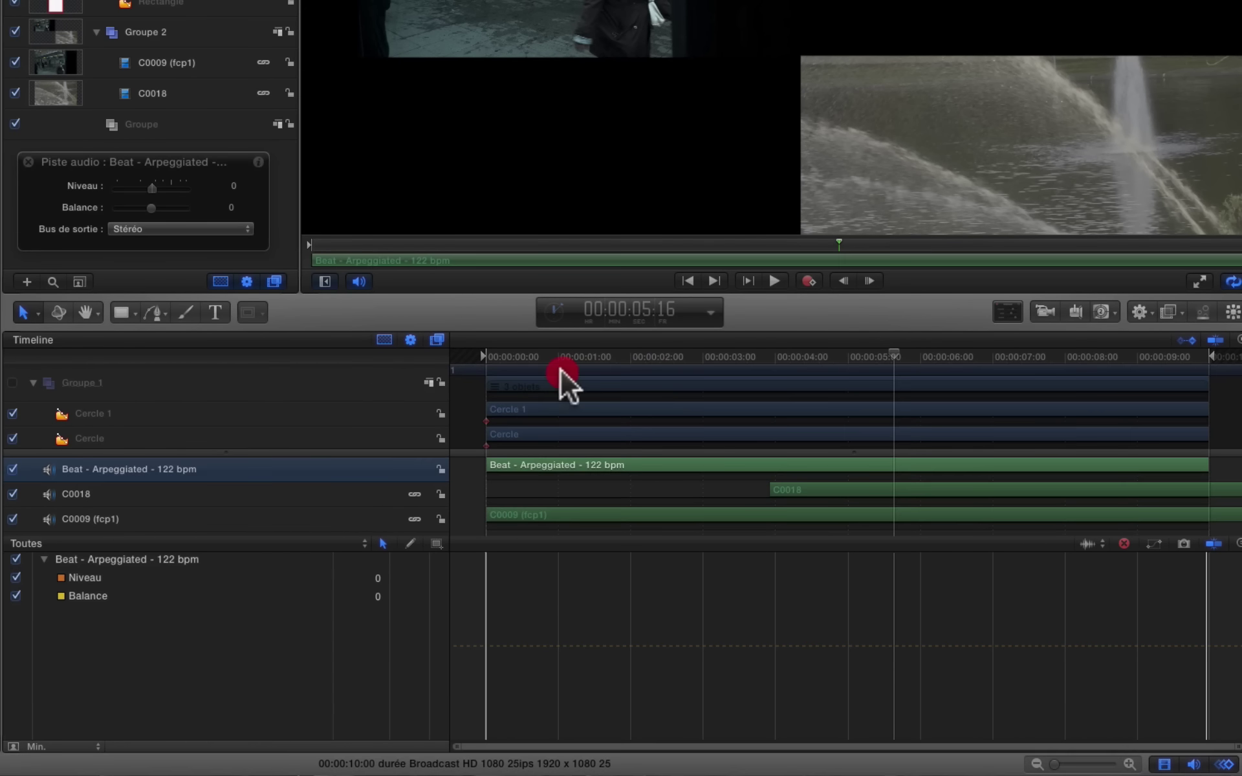
{"action": "left_click_drag", "start_coordinate": [514, 355], "coordinate": [479, 354]}
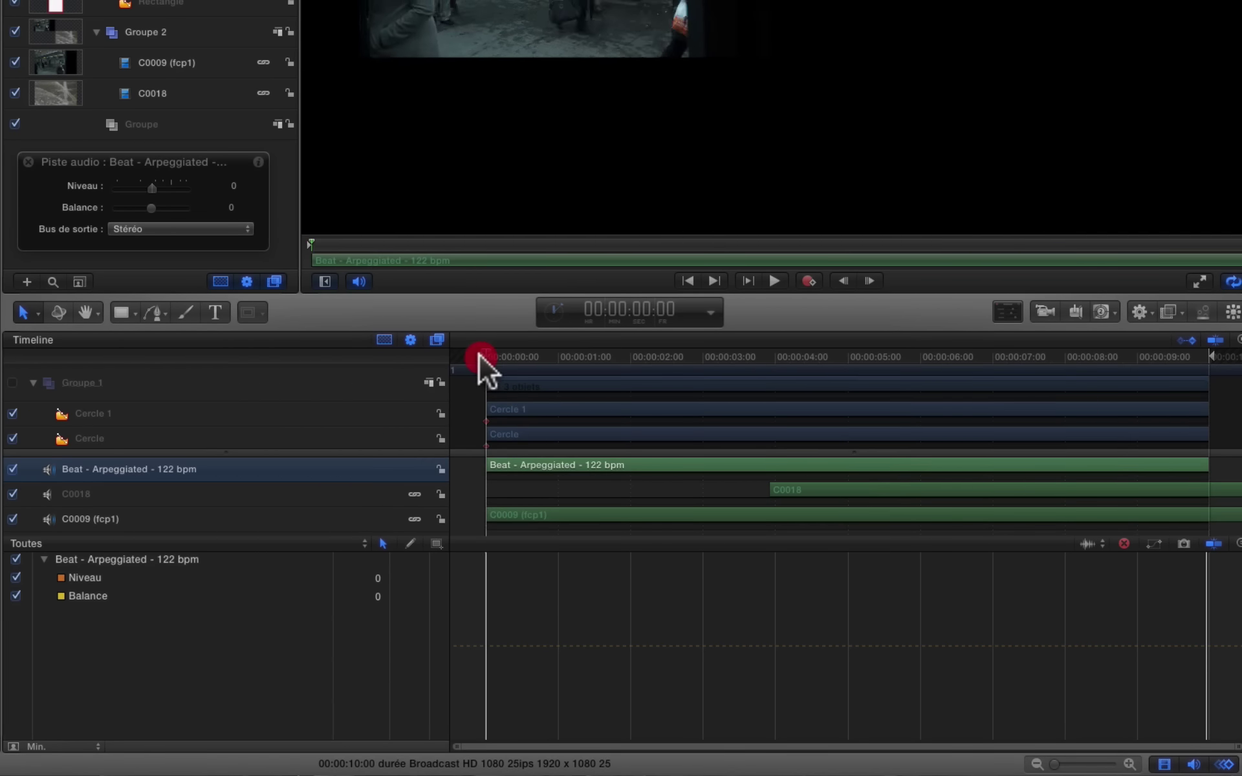
{"action": "left_click", "coordinate": [809, 280]}
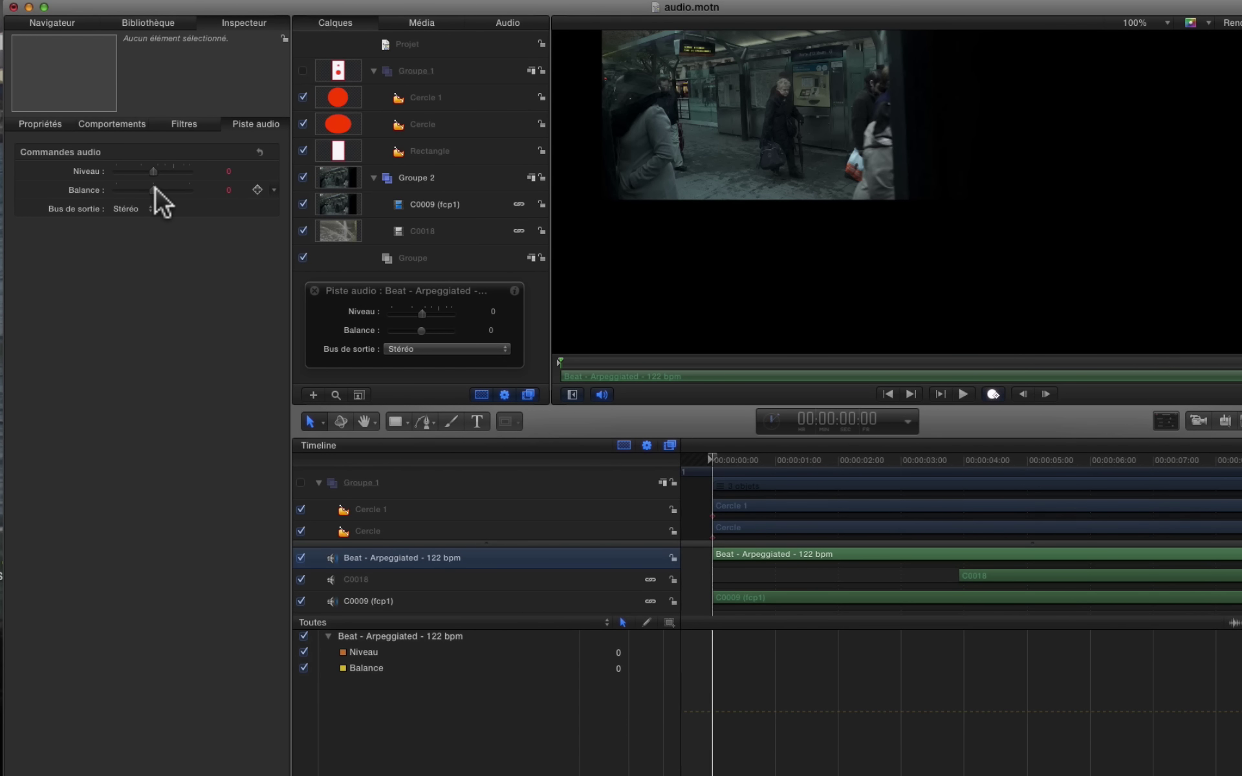
Step: Record live Balance changes on the Beat - Arpeggiated - 122 bpm track during playback and fit its curves in the keyframe editor
{"action": "key", "text": "space"}
{"action": "mouse_move", "coordinate": [156, 190]}
{"action": "left_mouse_down"}
{"action": "mouse_move", "coordinate": [115, 190]}
{"action": "mouse_move", "coordinate": [196, 190]}
{"action": "mouse_move", "coordinate": [140, 190]}
{"action": "mouse_move", "coordinate": [157, 191]}
{"action": "left_mouse_up"}
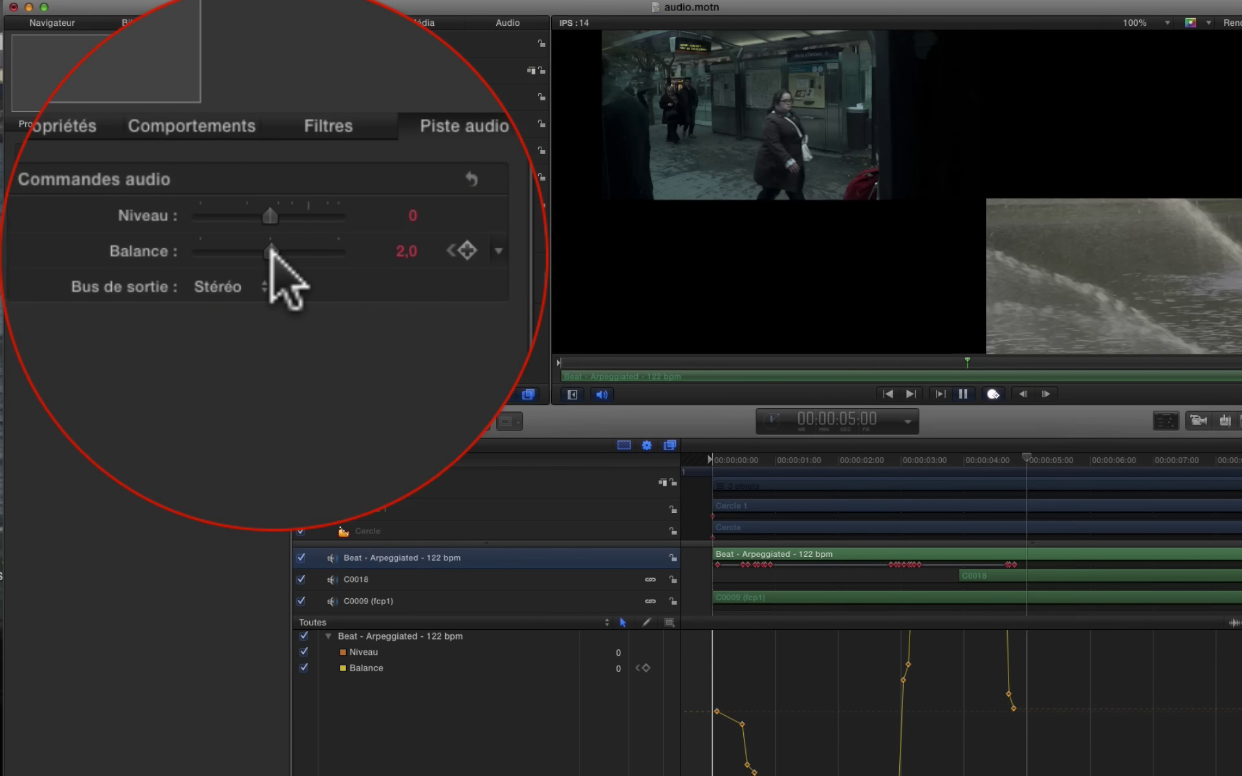
{"action": "key", "text": "space"}
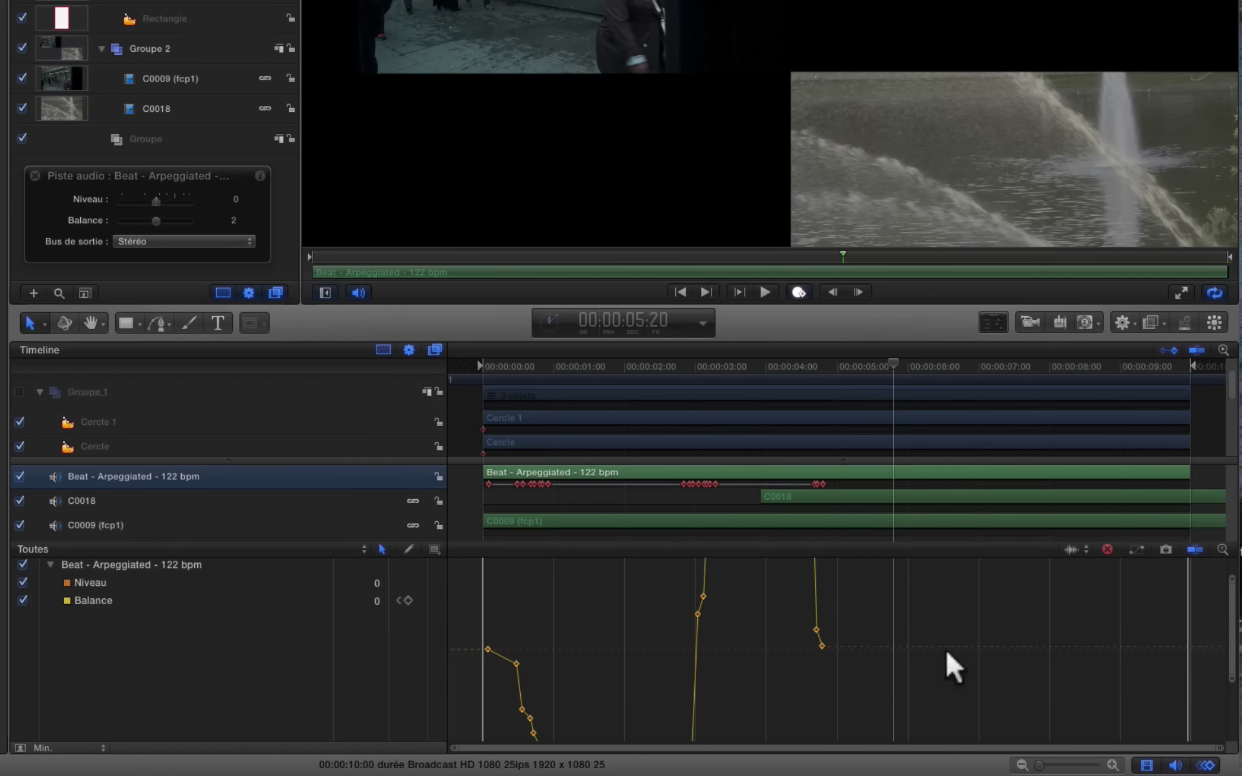
{"action": "left_click", "coordinate": [1139, 550]}
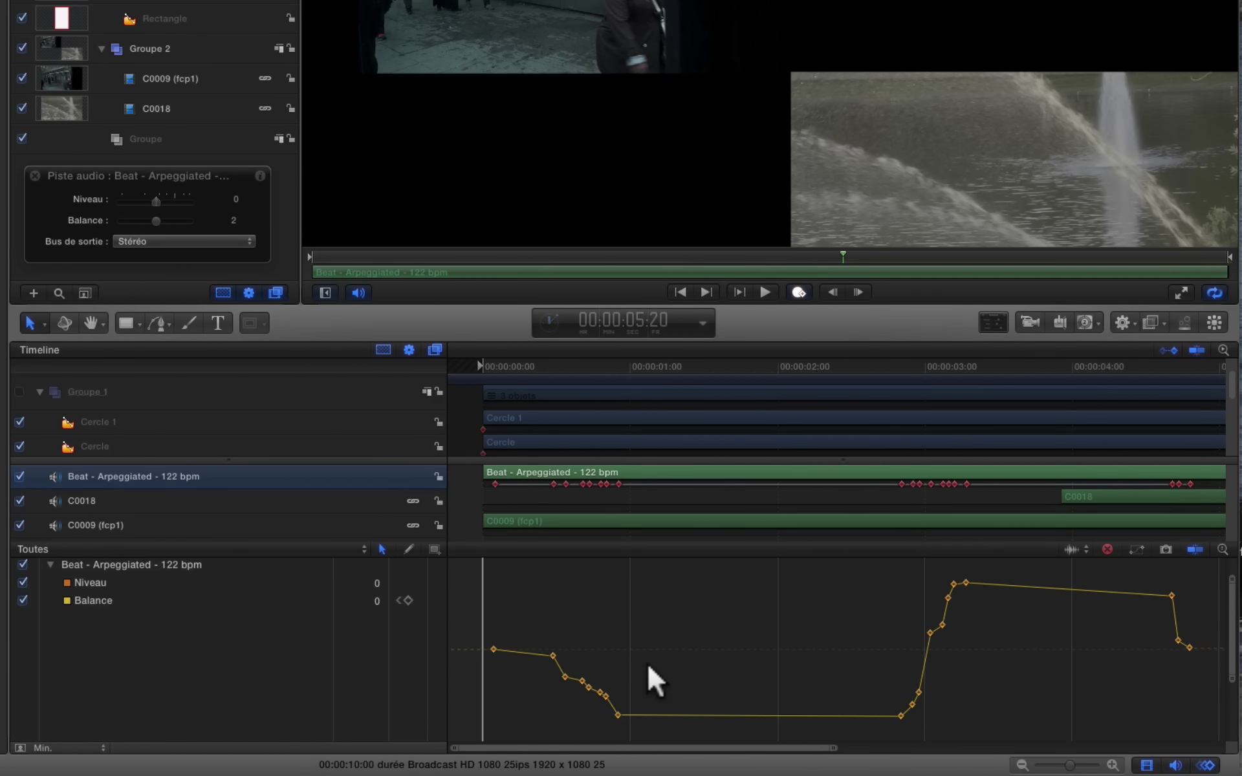
Step: Record live Niveau changes on the Beat track while playing from the start and fit the curves in the keyframe editor
{"action": "left_click_drag", "start_coordinate": [718, 253], "coordinate": [310, 257]}
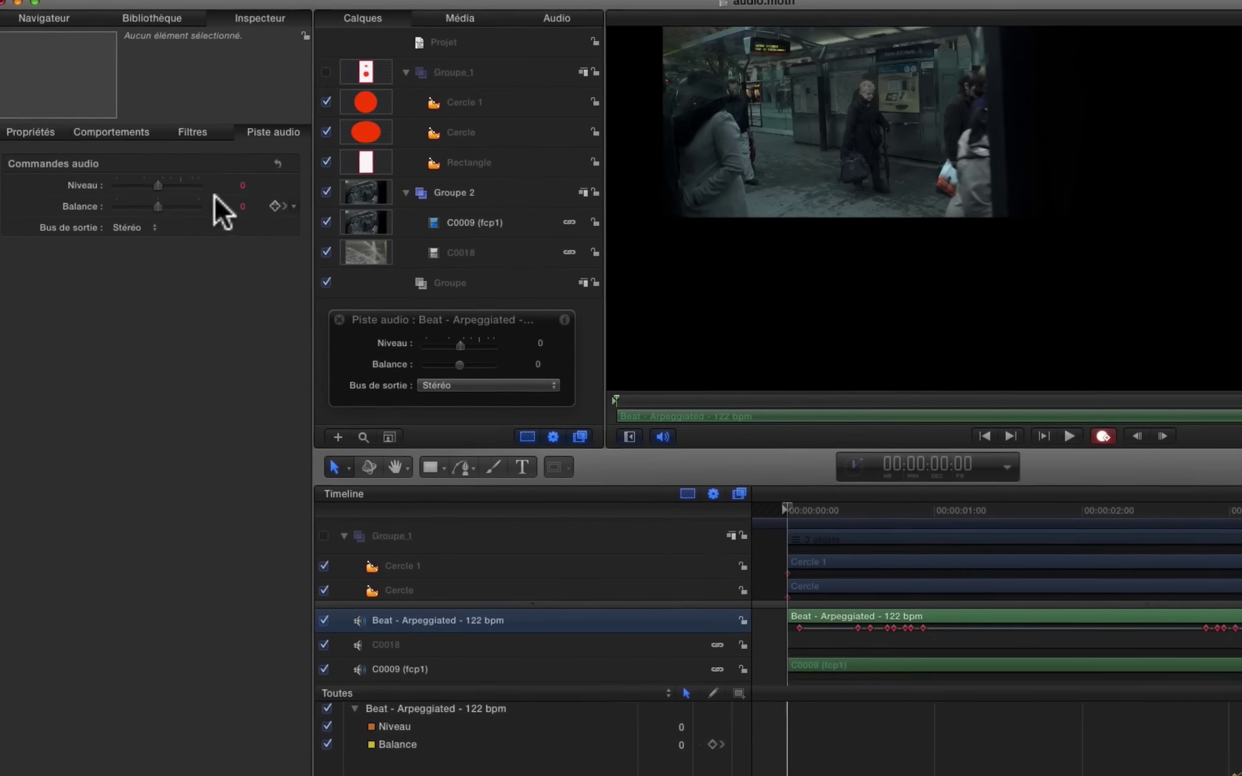
{"action": "left_click_drag", "start_coordinate": [170, 191], "coordinate": [98, 200]}
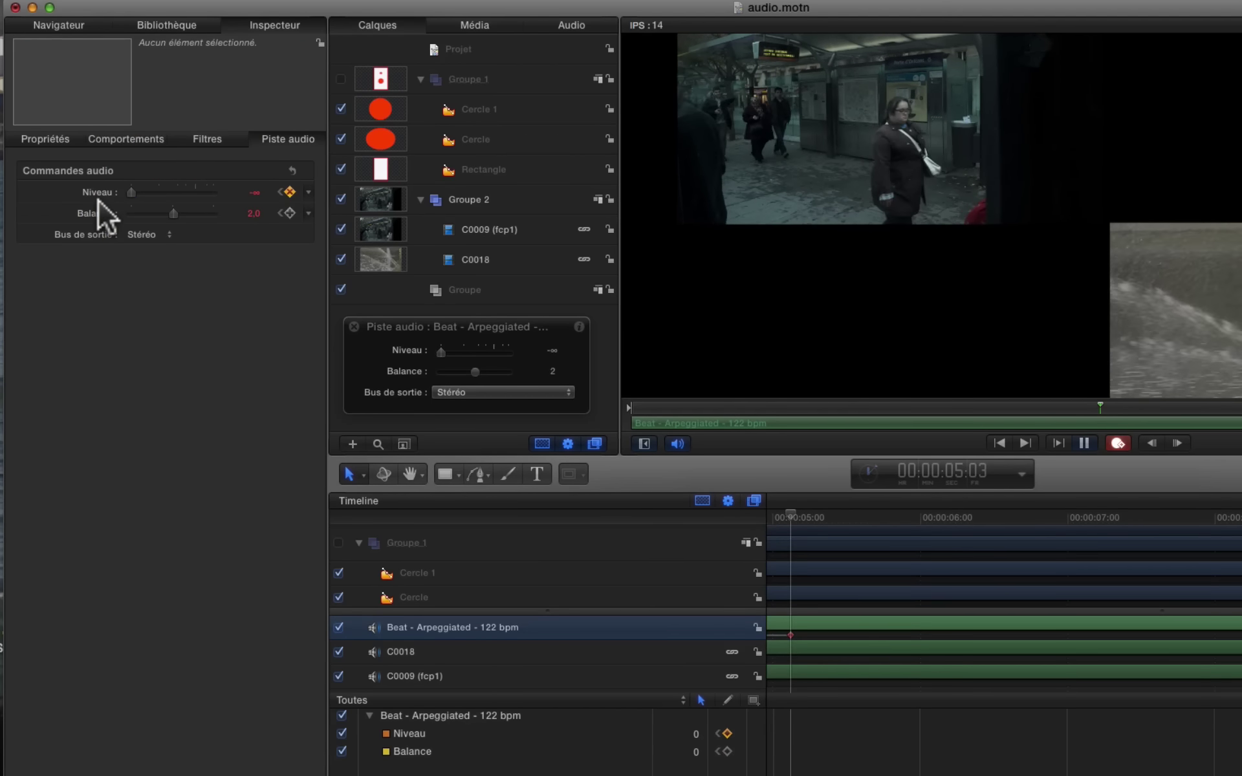
{"action": "key", "text": "space"}
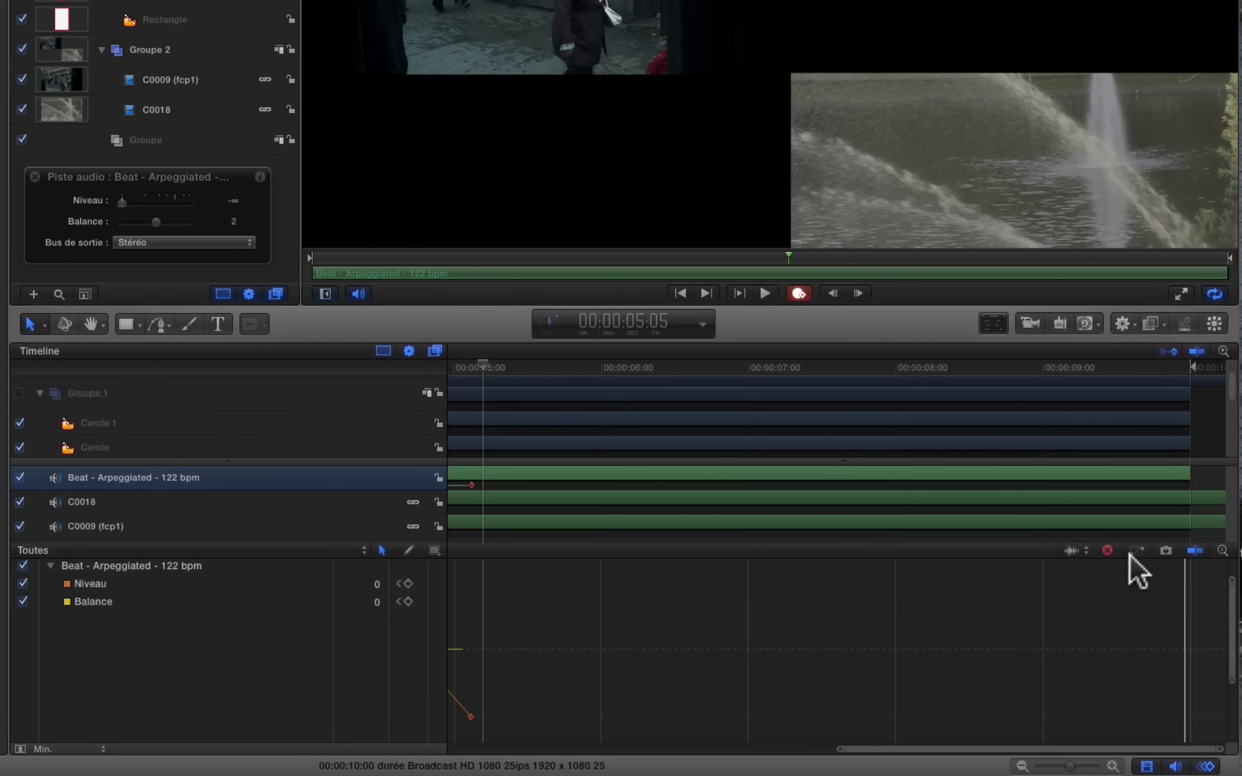
{"action": "left_click", "coordinate": [1132, 554]}
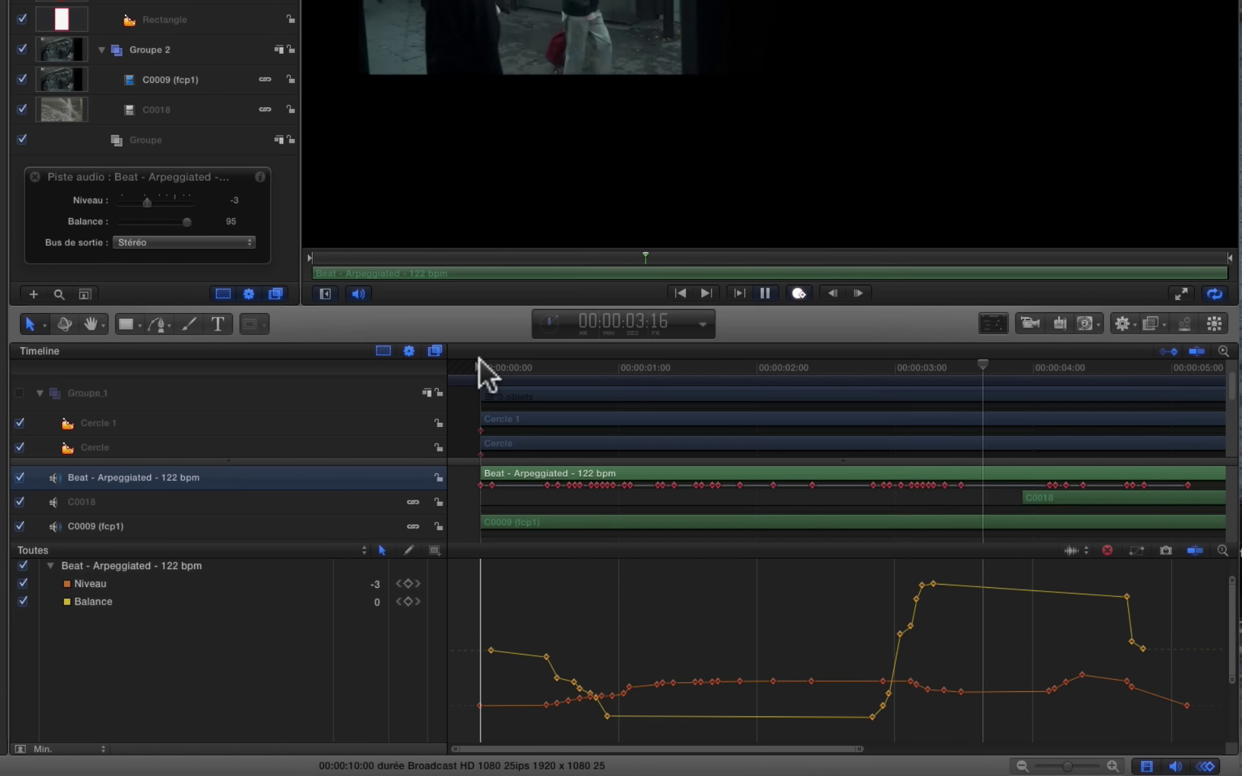
Step: Stop playback, shift the peak Balance keyframe after 3 seconds slightly later, and reset all the track's audio parameters
{"action": "key", "text": "space"}
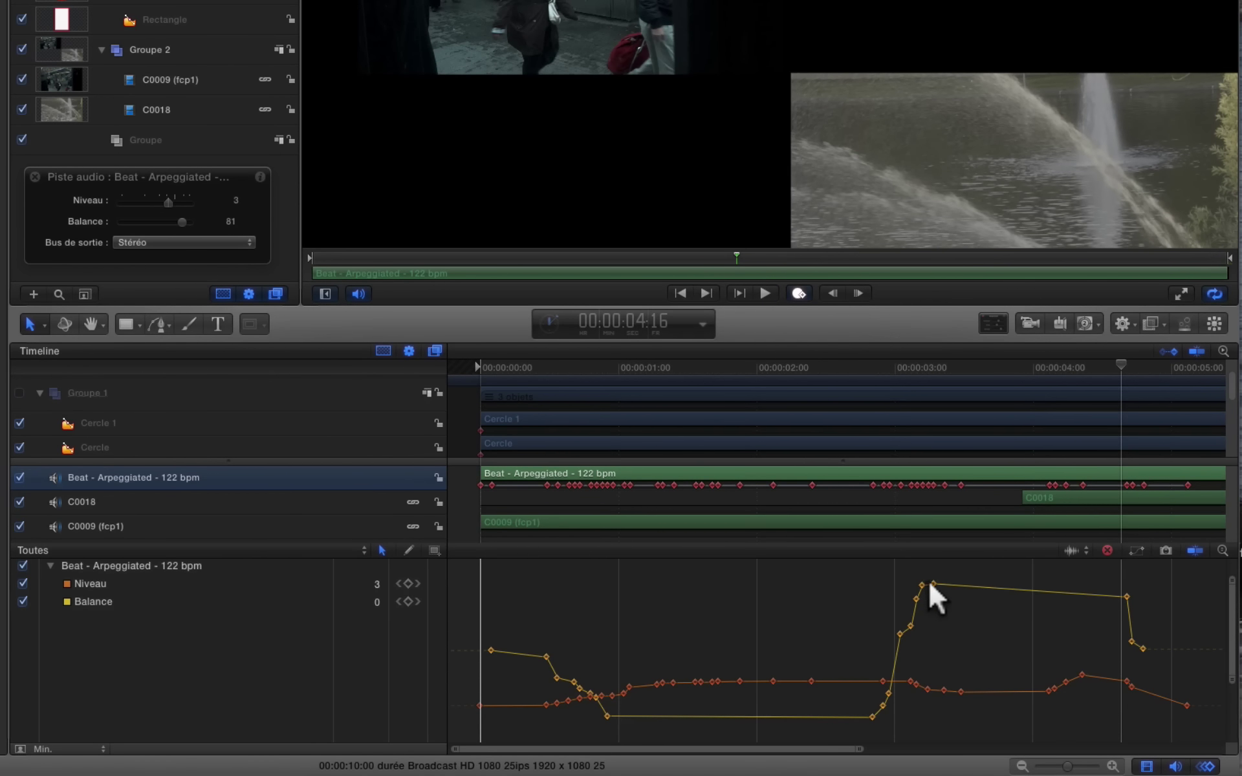
{"action": "left_click_drag", "start_coordinate": [933, 584], "coordinate": [986, 585]}
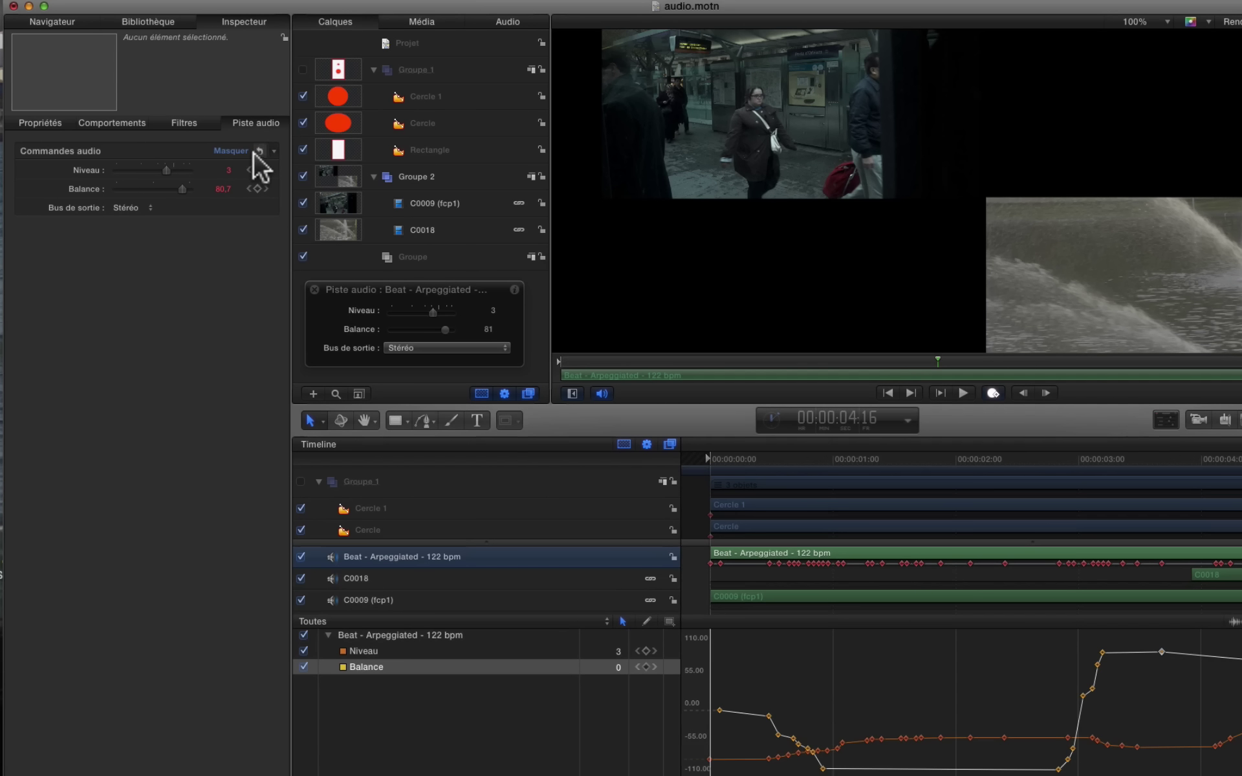
{"action": "left_click", "coordinate": [257, 151]}
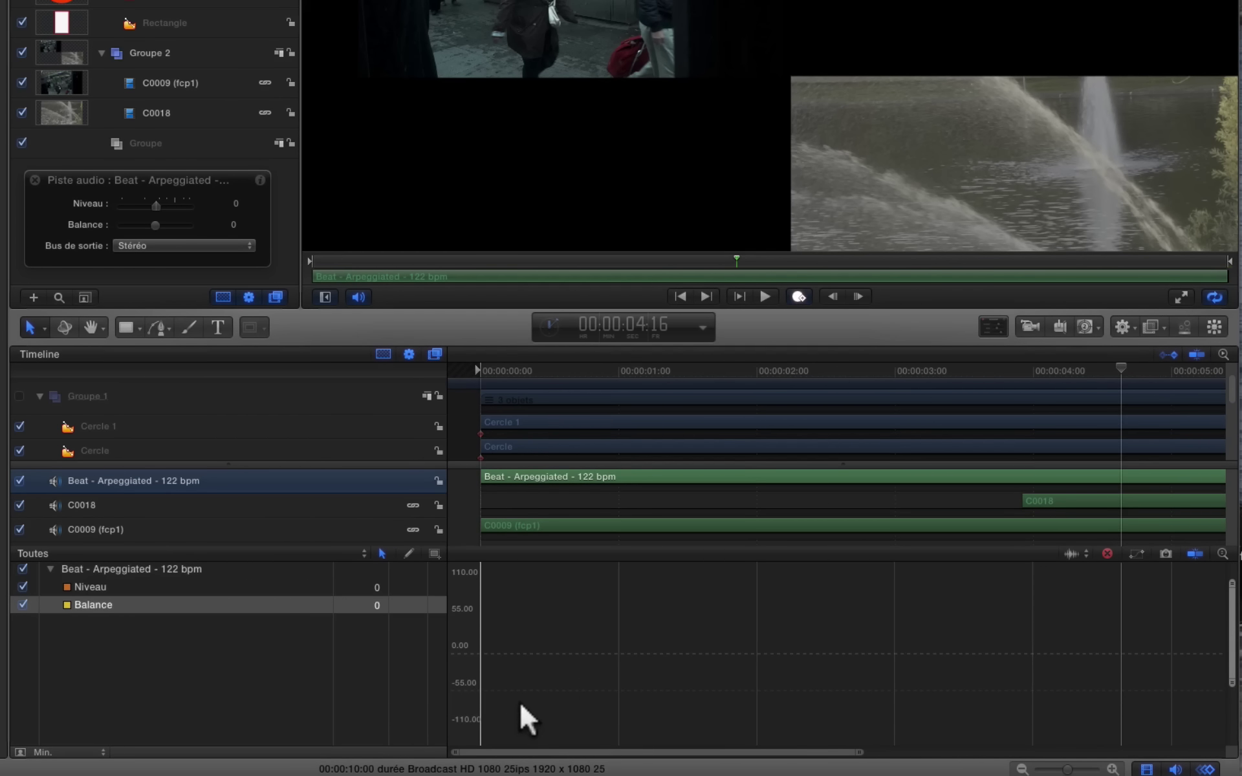
Step: Add two Balance keyframes on the Beat track's flat curve, at about 0.1 and 1.3 seconds
{"action": "right_click", "coordinate": [496, 652]}
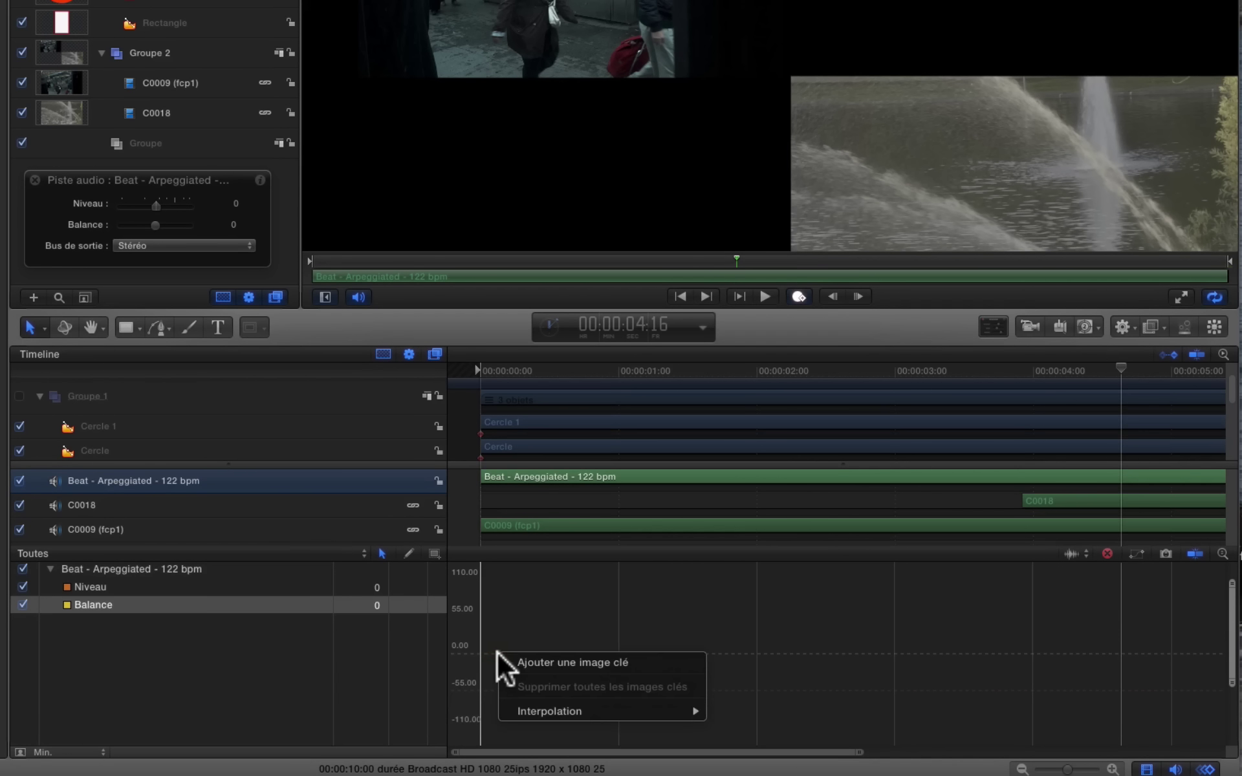
{"action": "left_click", "coordinate": [505, 657]}
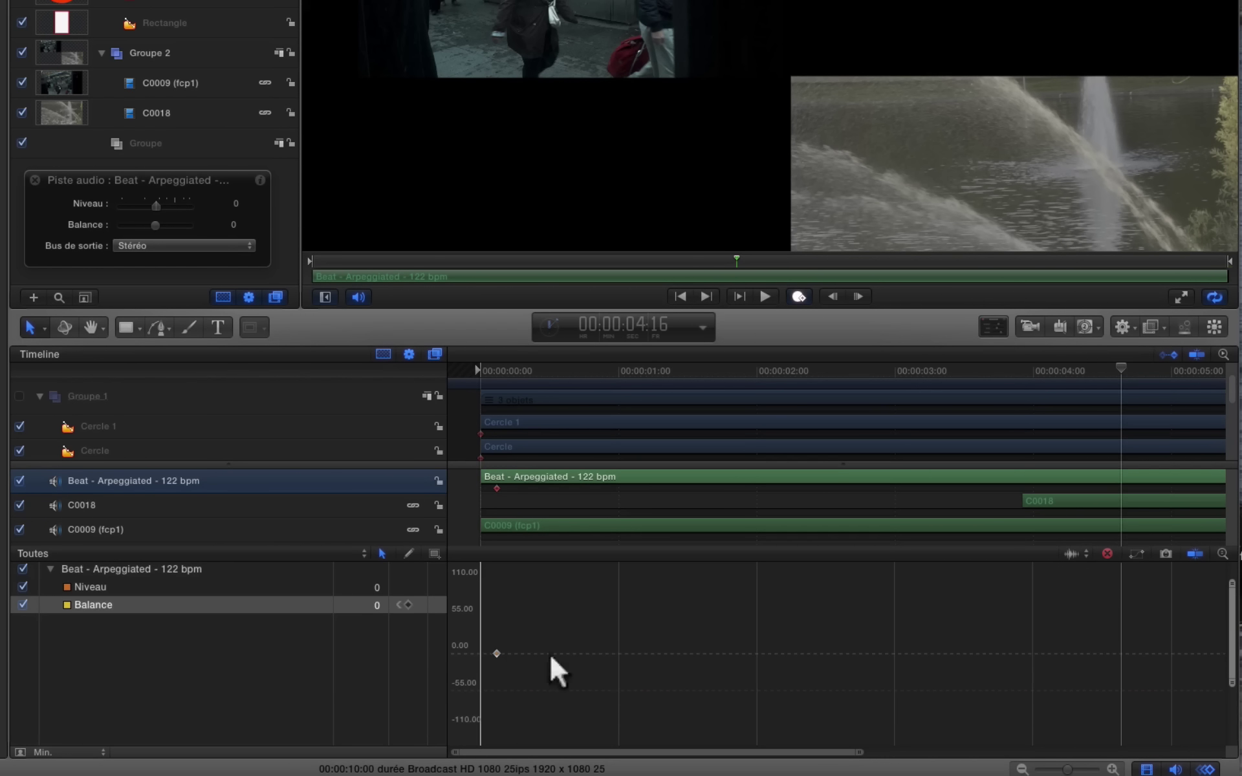
{"action": "right_click", "coordinate": [666, 653]}
{"action": "left_click", "coordinate": [705, 661]}
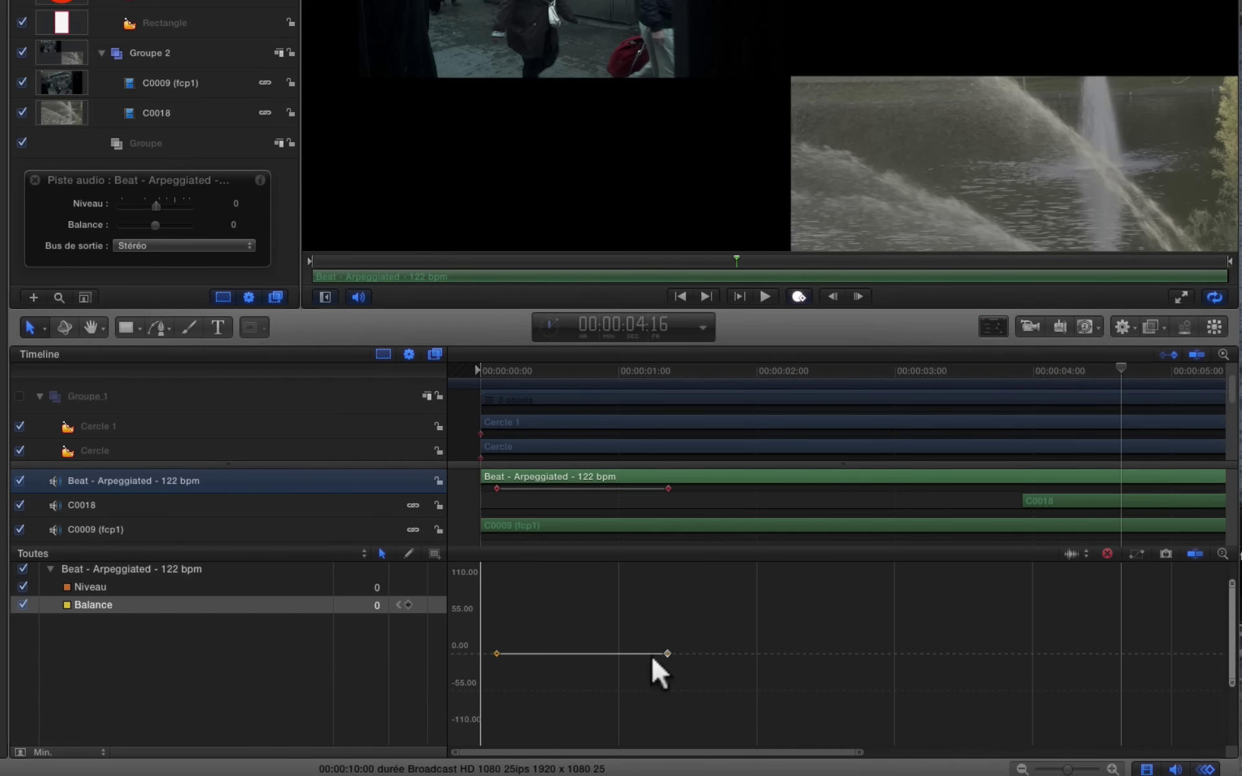
Step: Reposition both Balance keyframes so the sound shifts from the right at about 2.9 seconds to fully left at about 4.7 seconds
{"action": "left_click_drag", "start_coordinate": [669, 652], "coordinate": [1126, 720]}
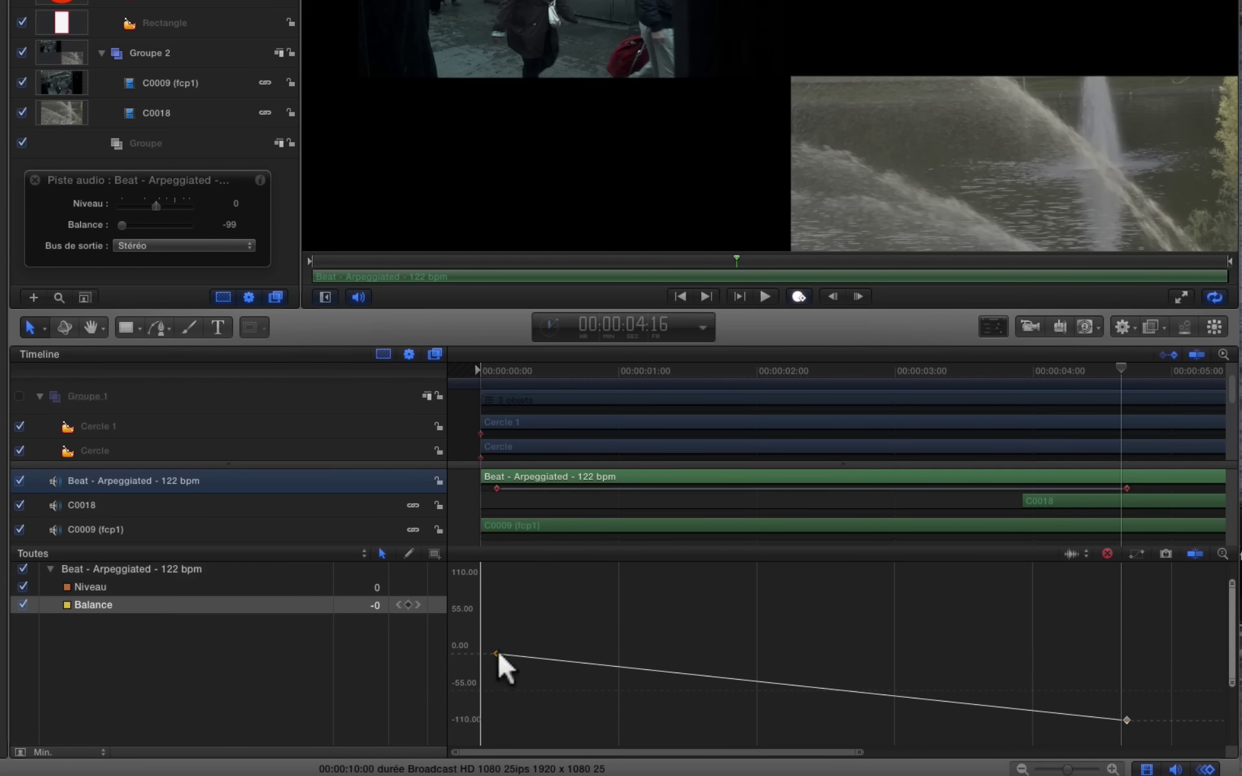
{"action": "left_click_drag", "start_coordinate": [497, 653], "coordinate": [916, 610]}
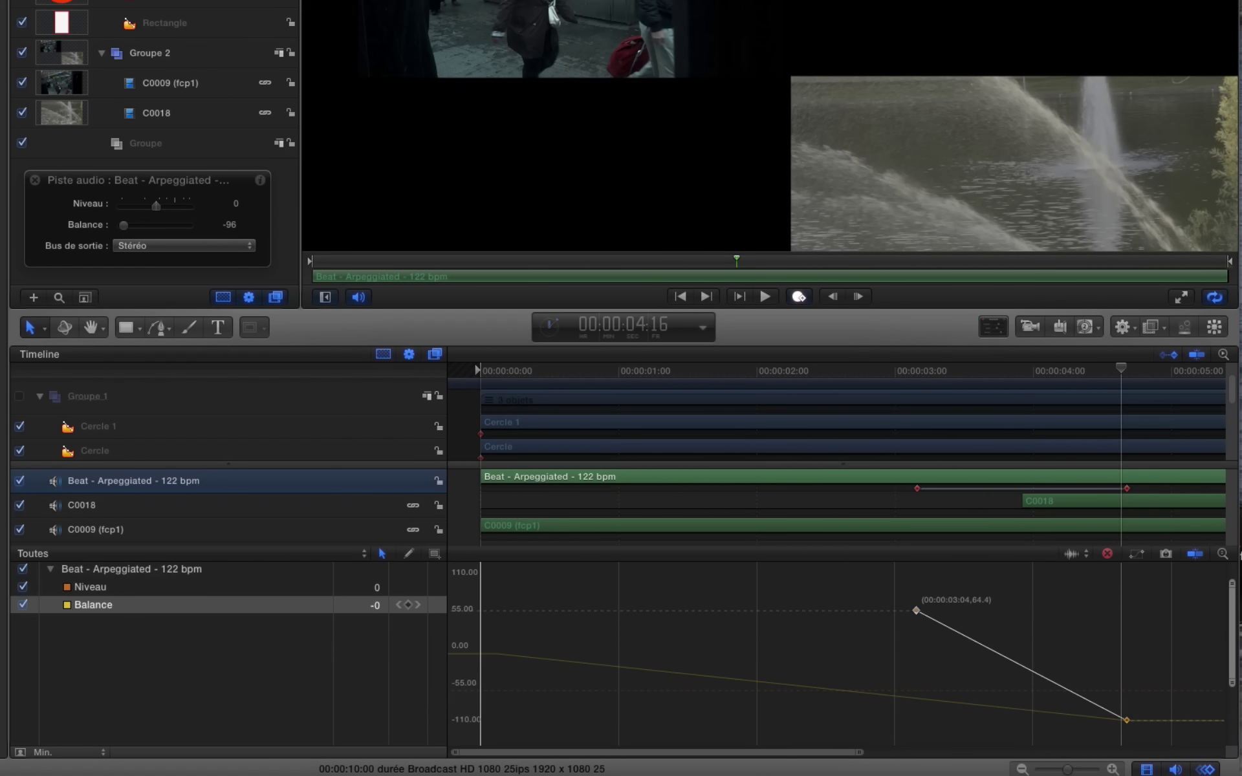
{"action": "mouse_move", "coordinate": [1126, 720]}
{"action": "left_mouse_down"}
{"action": "mouse_move", "coordinate": [1125, 653]}
{"action": "mouse_move", "coordinate": [1126, 715]}
{"action": "left_mouse_up"}
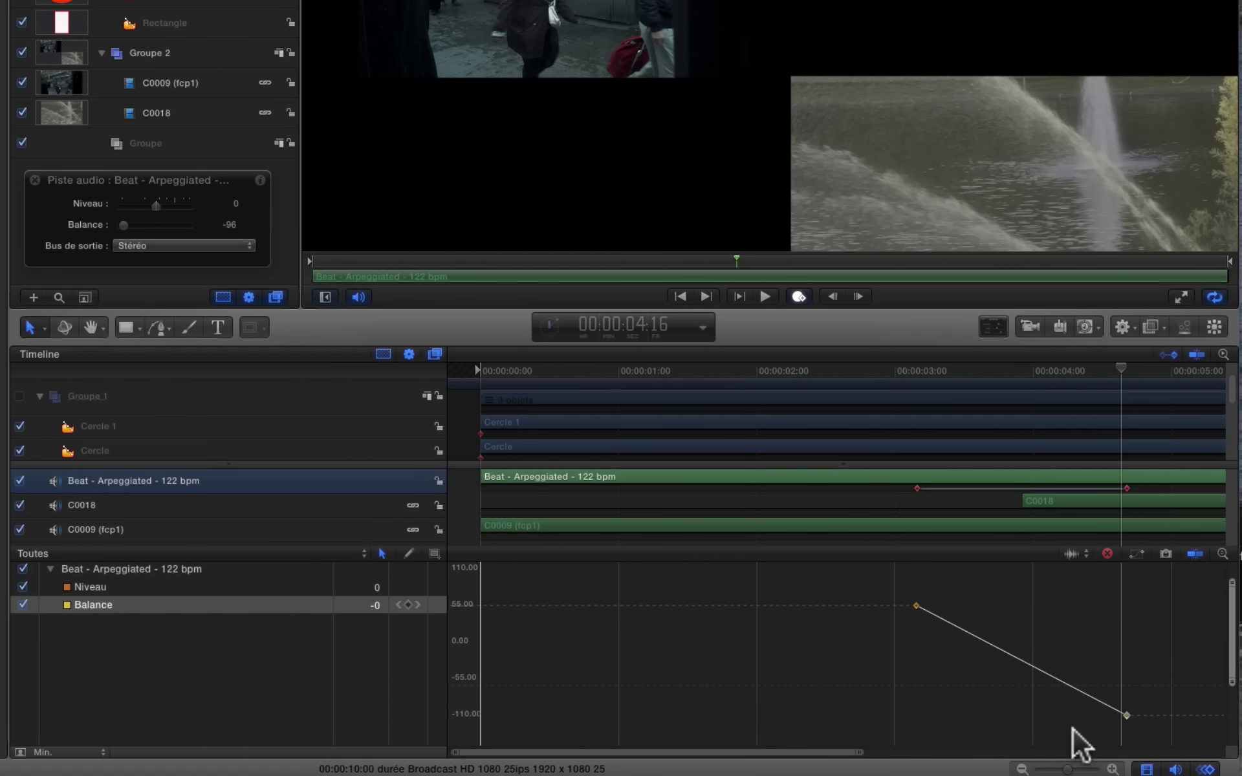
{"action": "mouse_move", "coordinate": [916, 605]}
{"action": "left_mouse_down"}
{"action": "mouse_move", "coordinate": [776, 611]}
{"action": "mouse_move", "coordinate": [740, 582]}
{"action": "mouse_move", "coordinate": [822, 582]}
{"action": "mouse_move", "coordinate": [878, 614]}
{"action": "left_mouse_up"}
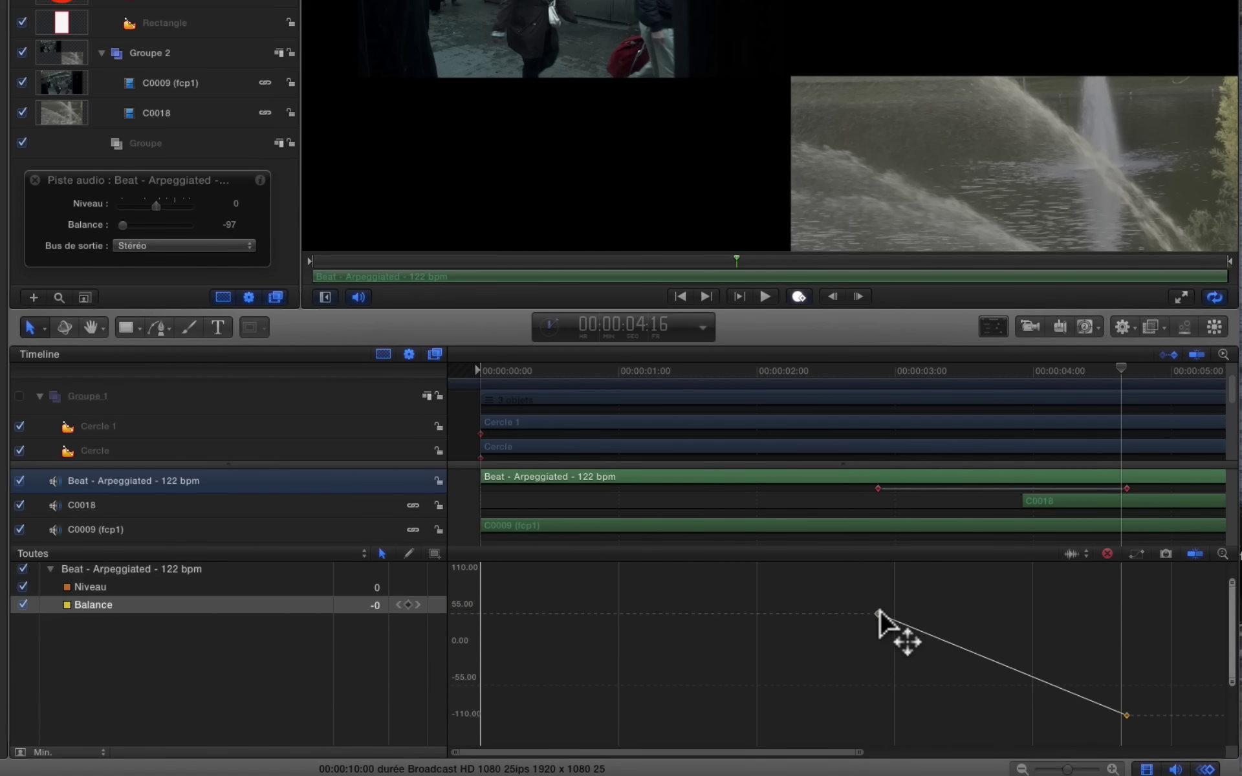
Step: Add two Niveau keyframes at about 0.3 and 1.1 seconds, with the first lower than the second
{"action": "double_click", "coordinate": [497, 685]}
{"action": "left_click", "coordinate": [639, 684]}
{"action": "double_click", "coordinate": [639, 684]}
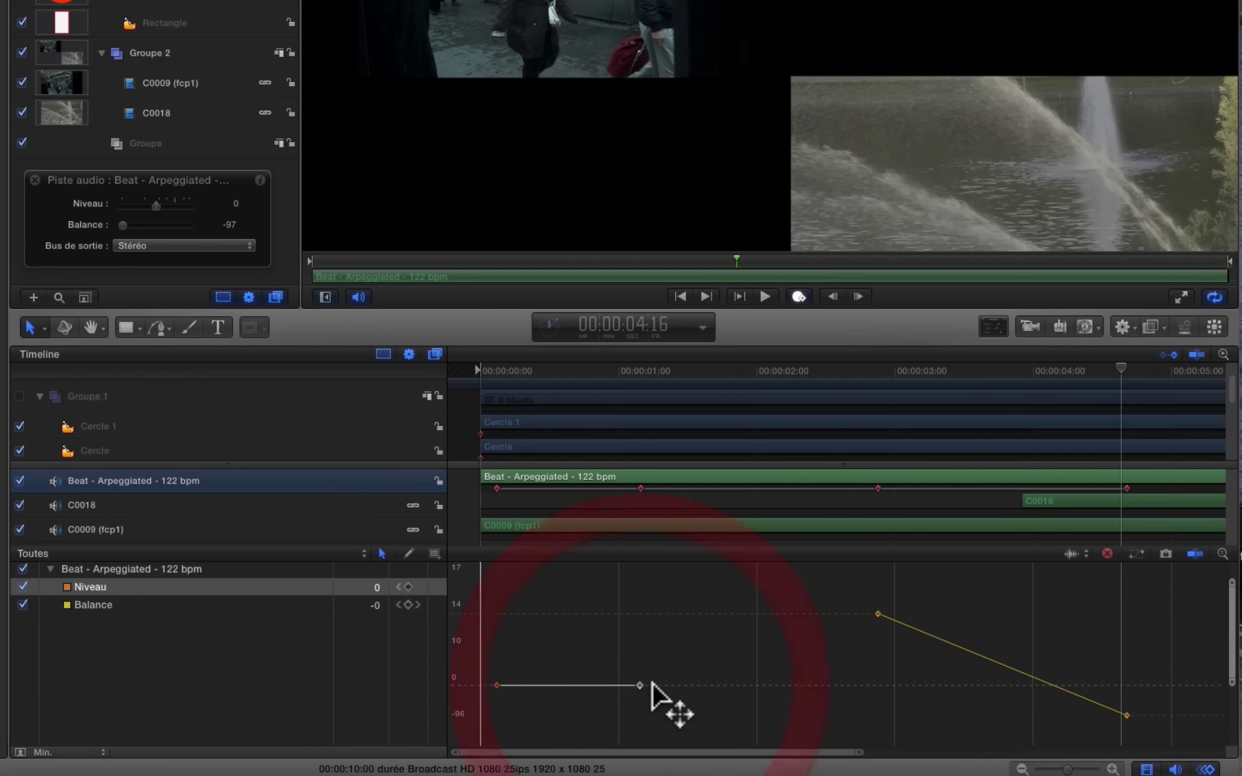
{"action": "mouse_move", "coordinate": [639, 684]}
{"action": "left_mouse_down"}
{"action": "mouse_move", "coordinate": [635, 667]}
{"action": "mouse_move", "coordinate": [635, 688]}
{"action": "left_mouse_up"}
{"action": "left_click_drag", "start_coordinate": [496, 685], "coordinate": [521, 656]}
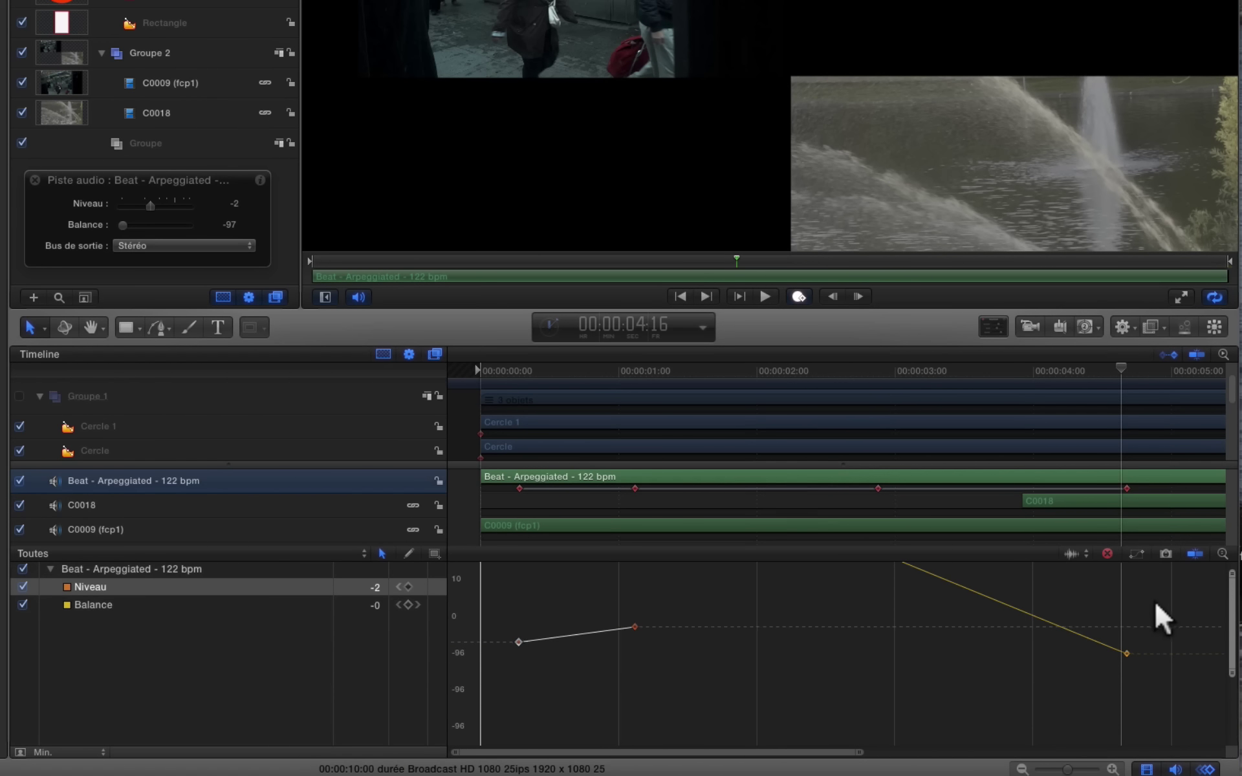
Step: Move the two Balance keyframes earlier, to about 1 second at 60.6 and about 1.9 seconds, and select the first Niveau keyframe
{"action": "scroll", "coordinate": [1155, 600], "scroll_direction": "up", "scroll_amount": 3}
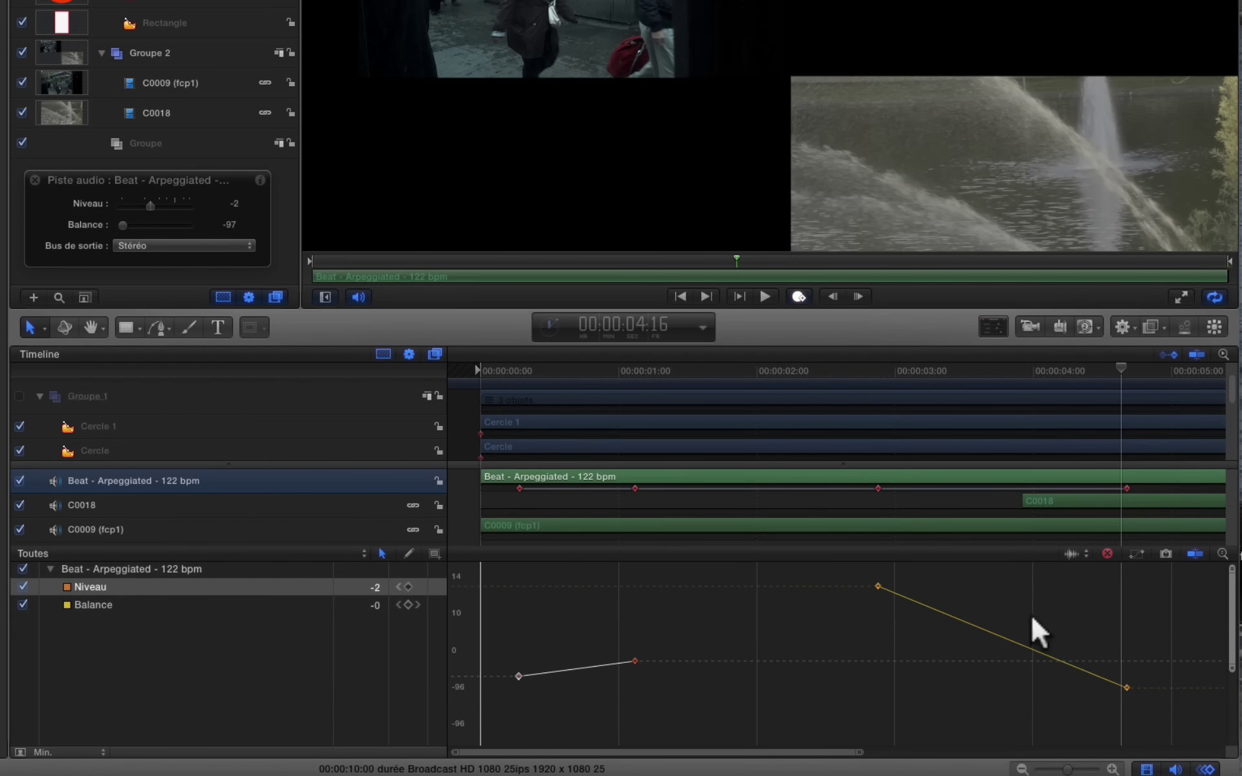
{"action": "left_click_drag", "start_coordinate": [877, 585], "coordinate": [623, 580]}
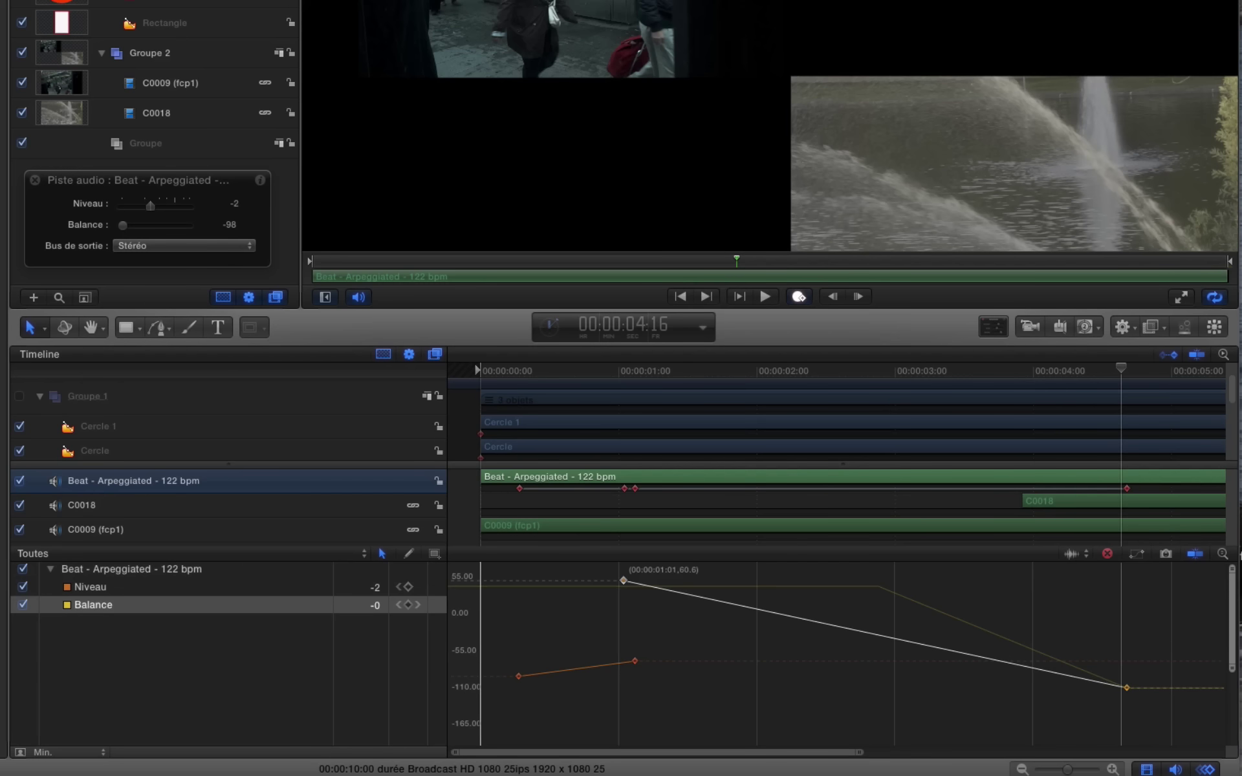
{"action": "left_click_drag", "start_coordinate": [1123, 686], "coordinate": [745, 687]}
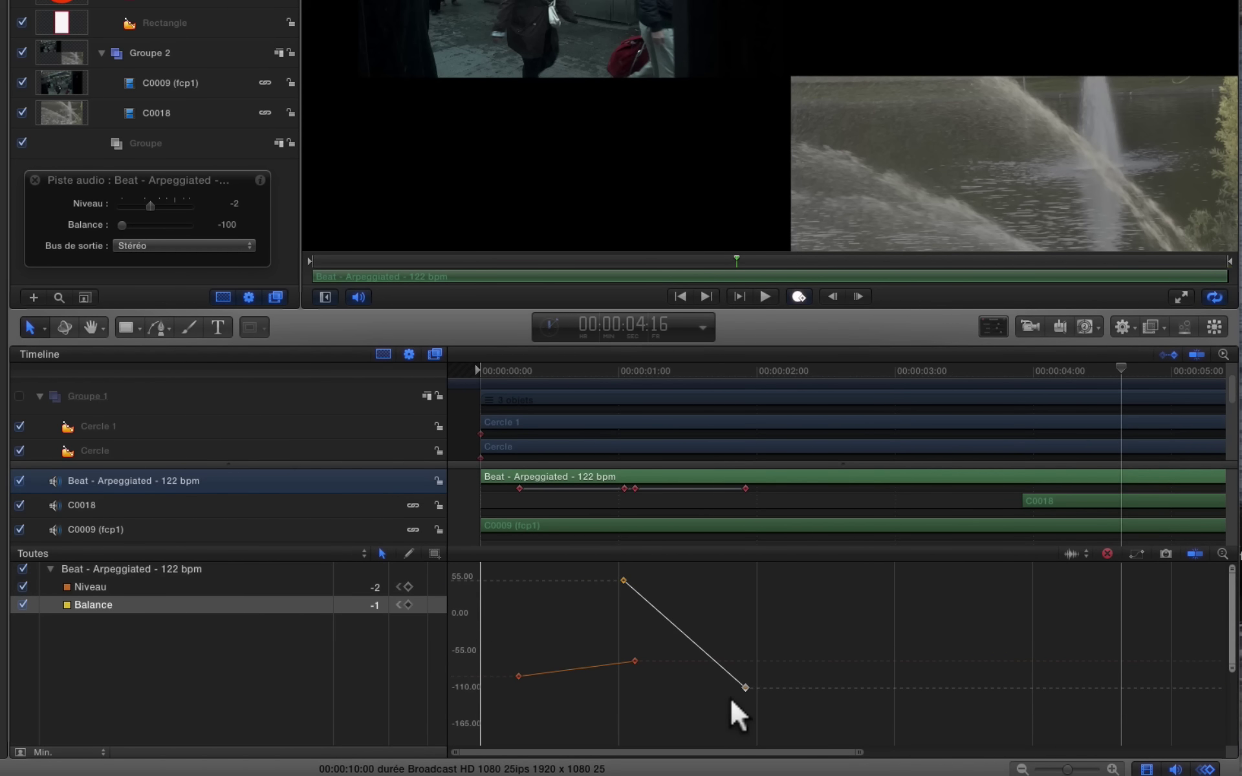
{"action": "left_click", "coordinate": [519, 676]}
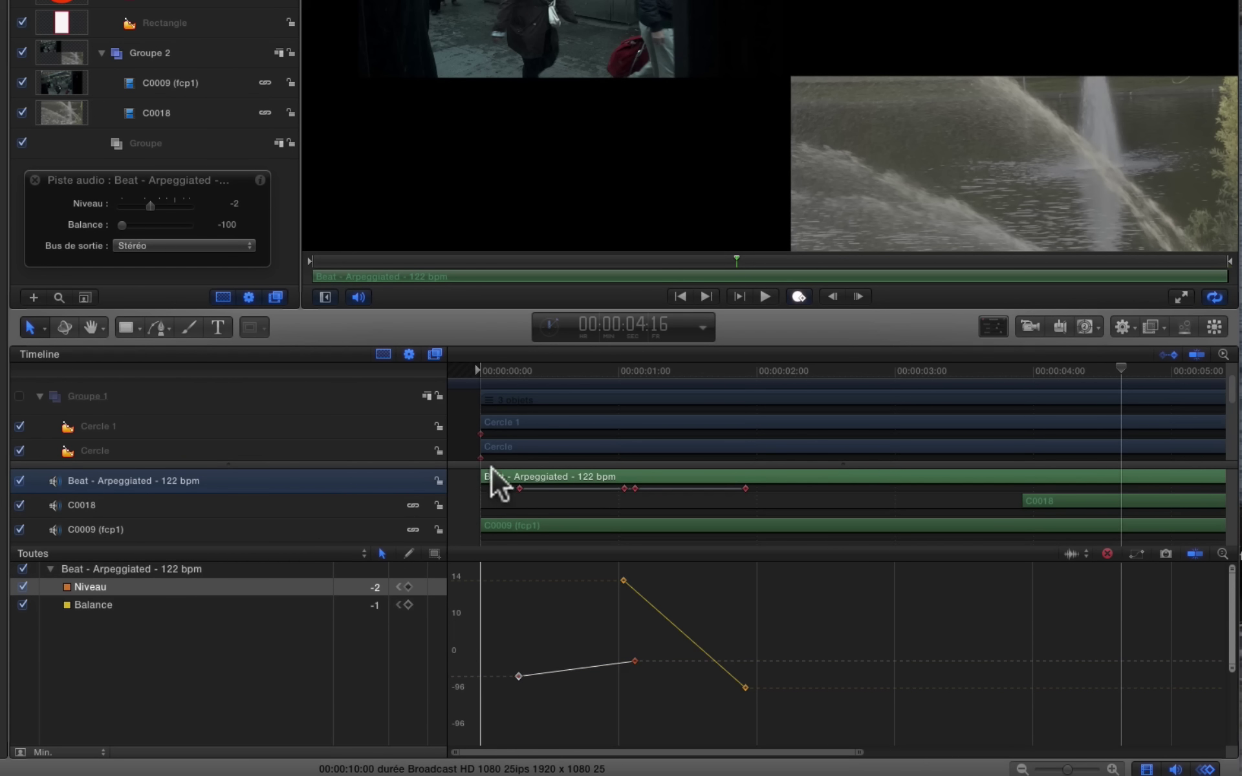
Step: Preview from the start, raise the second Niveau keyframe to about 2, and move the first Balance keyframe to about 1.3 seconds
{"action": "left_click", "coordinate": [463, 369]}
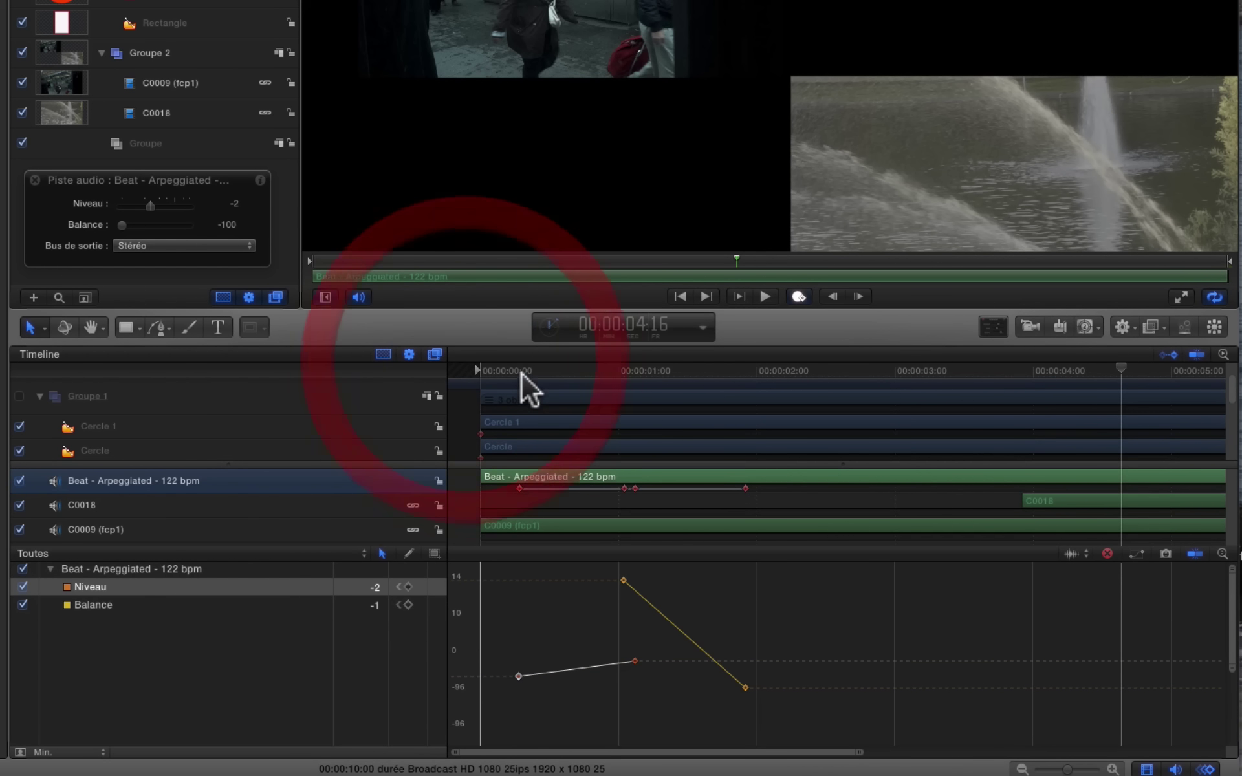
{"action": "left_click", "coordinate": [476, 370]}
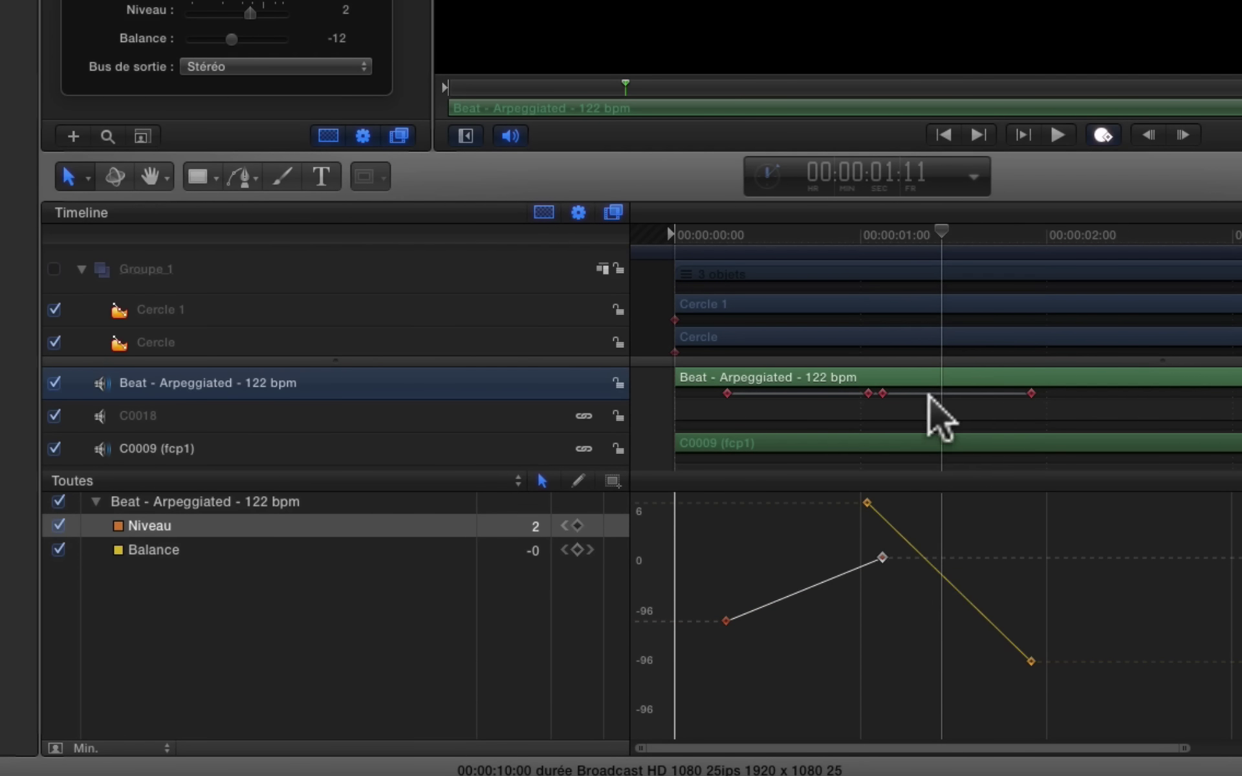
{"action": "left_click_drag", "start_coordinate": [883, 558], "coordinate": [919, 517]}
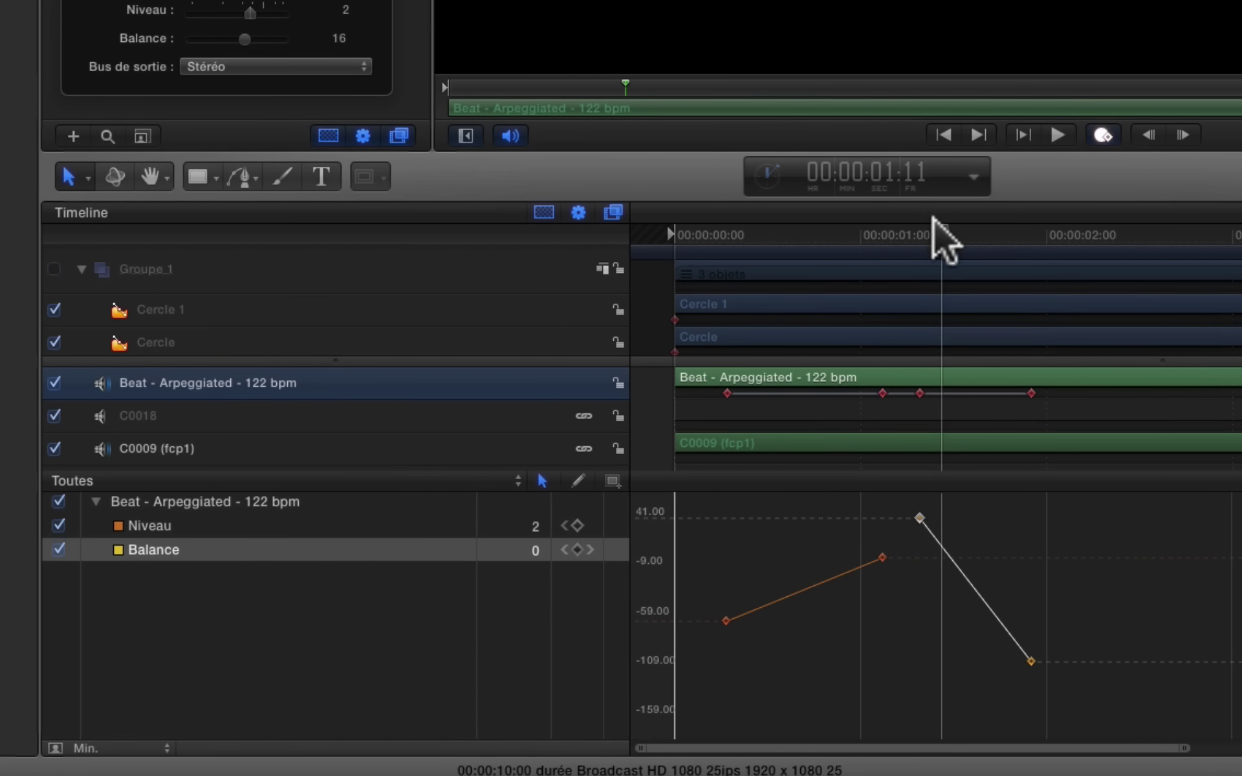
Step: Play the project twice from the start to listen to the Niveau and Balance keyframe changes
{"action": "left_click_drag", "start_coordinate": [940, 227], "coordinate": [660, 242]}
{"action": "key", "text": "space"}
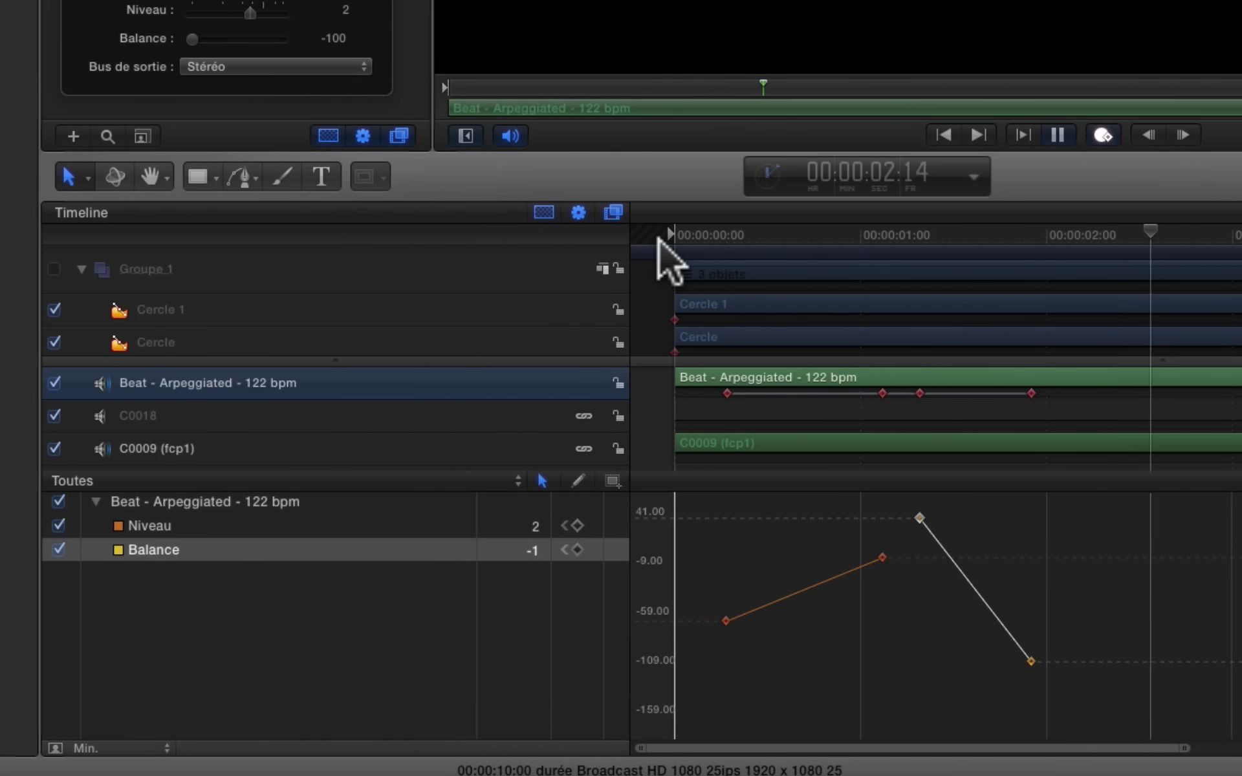
{"action": "key", "text": "space"}
{"action": "left_click", "coordinate": [755, 233]}
{"action": "left_click", "coordinate": [613, 239]}
{"action": "key", "text": "space"}
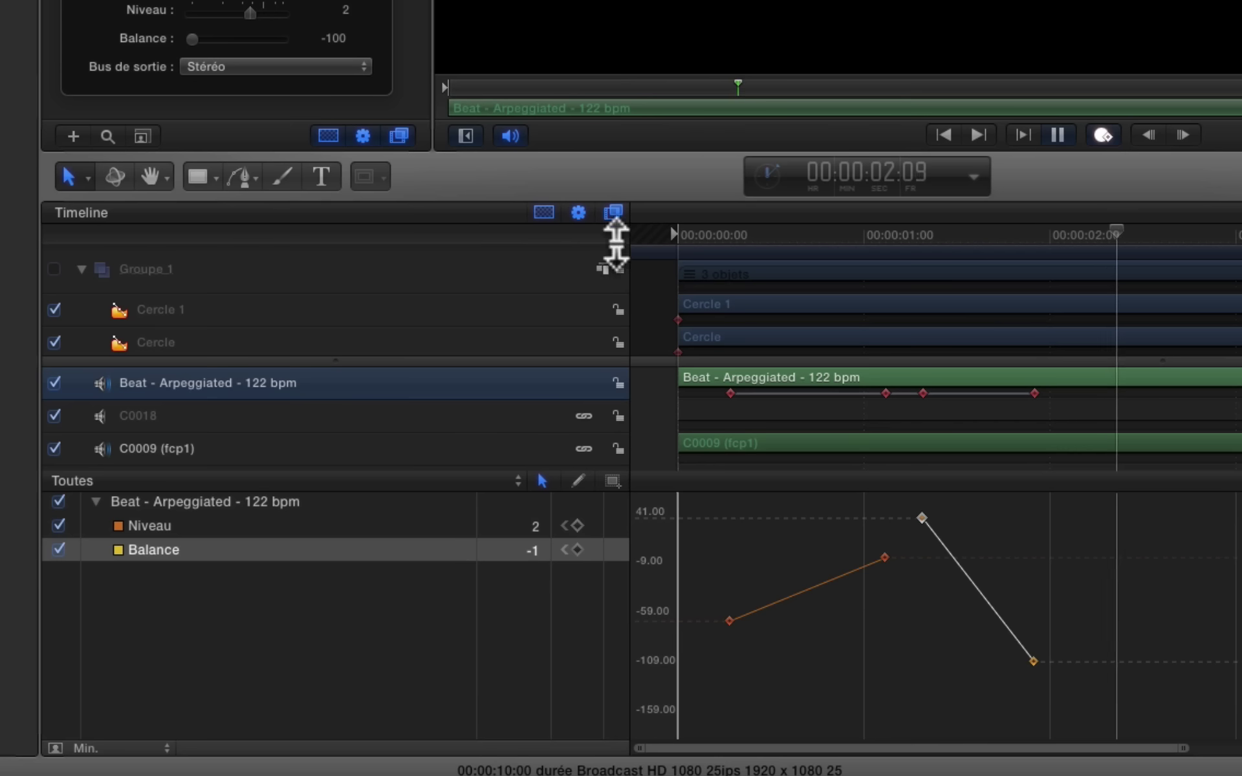
{"action": "key", "text": "space"}
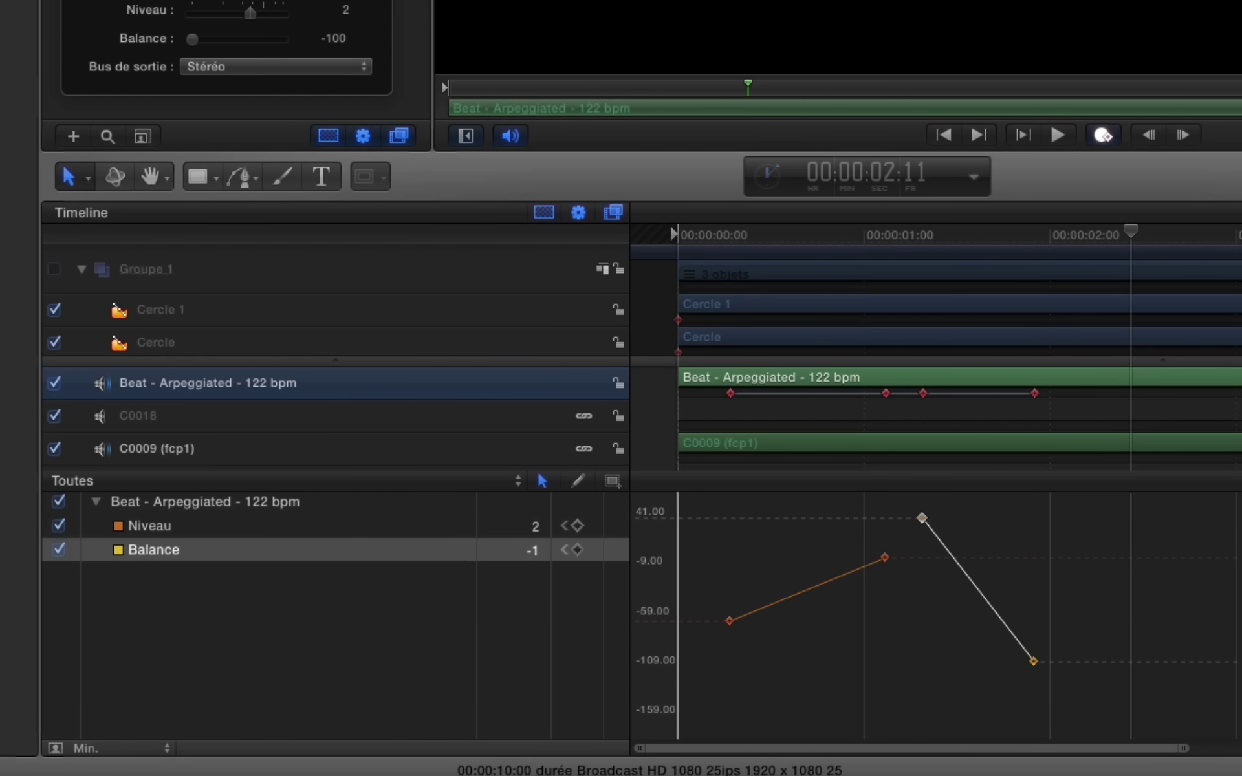
Step: Reset the track's audio parameters and show the Audio behaviors (Comportements) in the library
{"action": "left_click", "coordinate": [379, 1]}
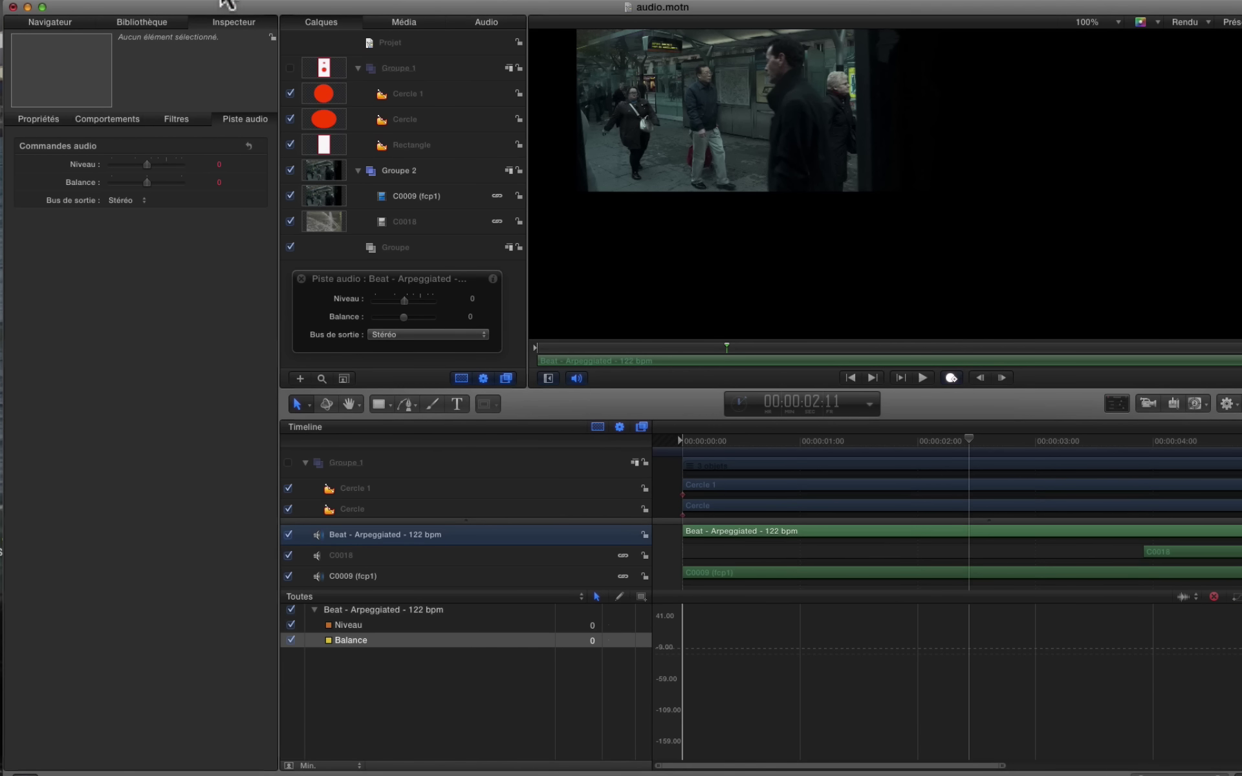
{"action": "left_click", "coordinate": [151, 22]}
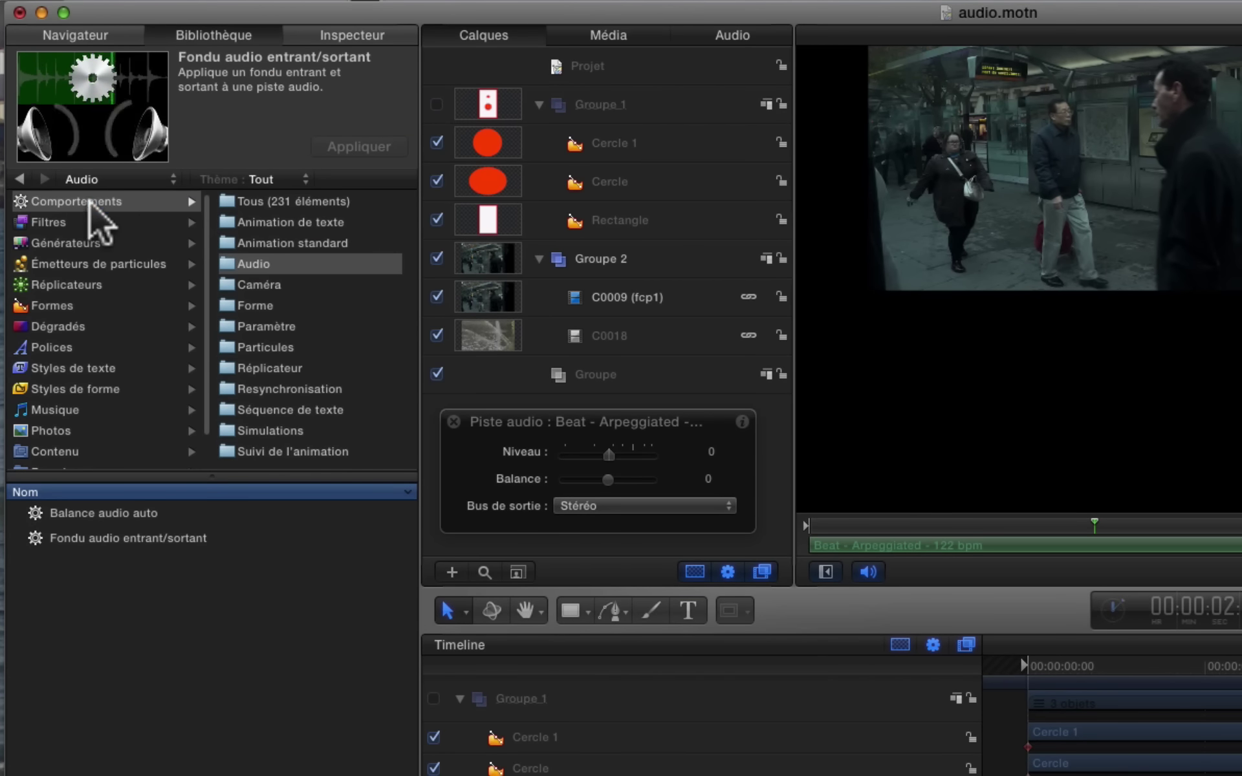
{"action": "left_click", "coordinate": [250, 265]}
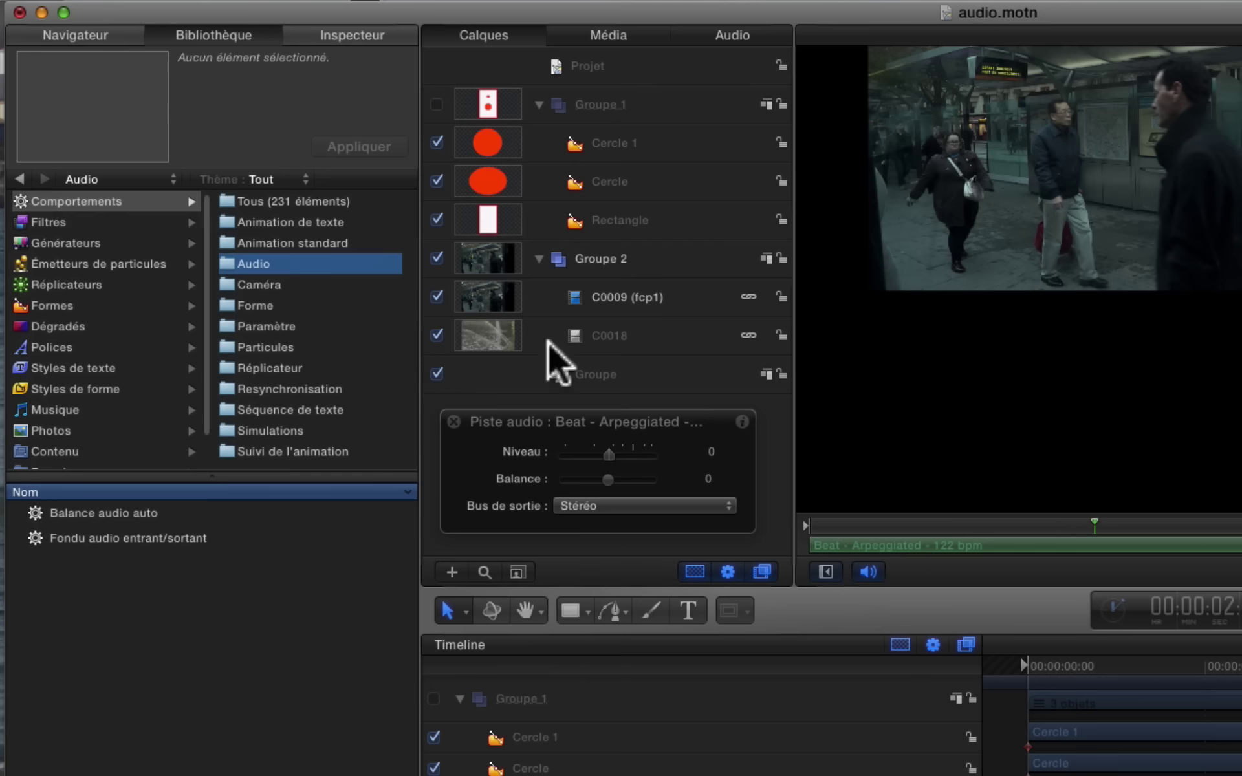
Step: Show the inspector and look at the Audio behaviors that can be added to the Beat - Arpeggiated track
{"action": "left_click", "coordinate": [357, 39]}
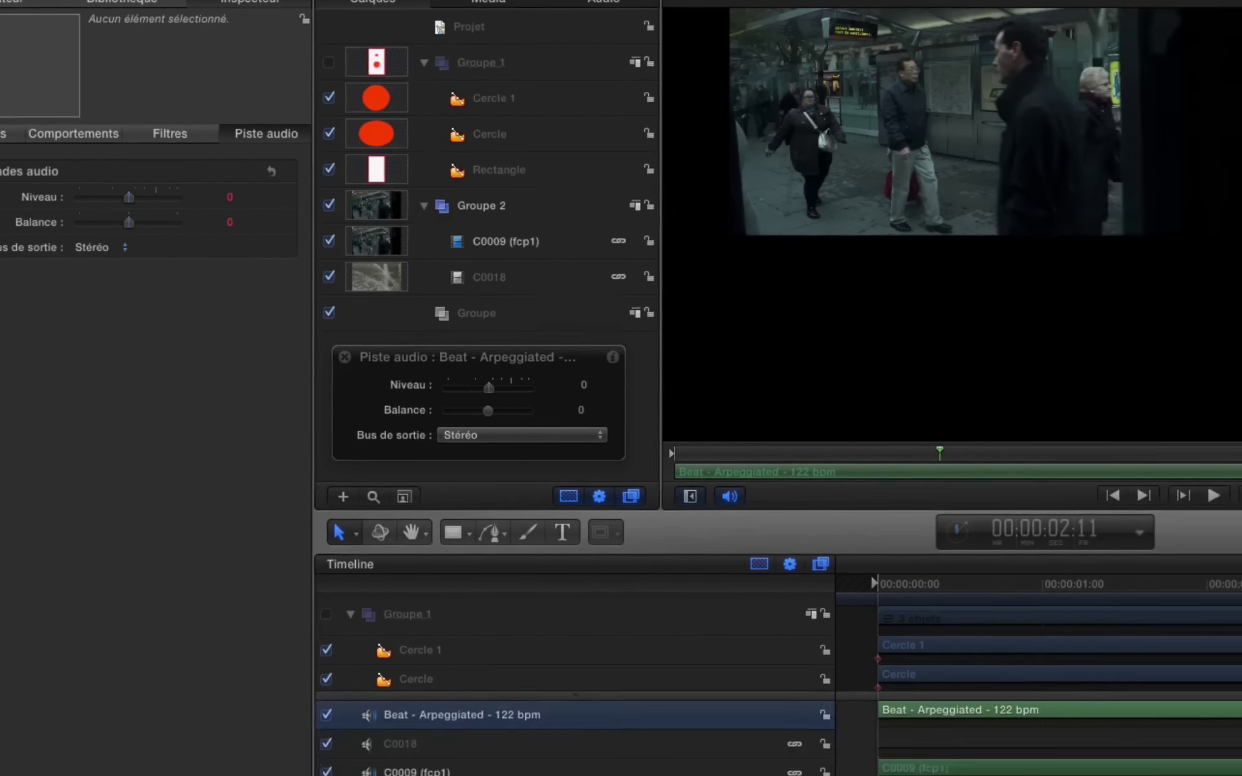
{"action": "left_click", "coordinate": [1127, 341]}
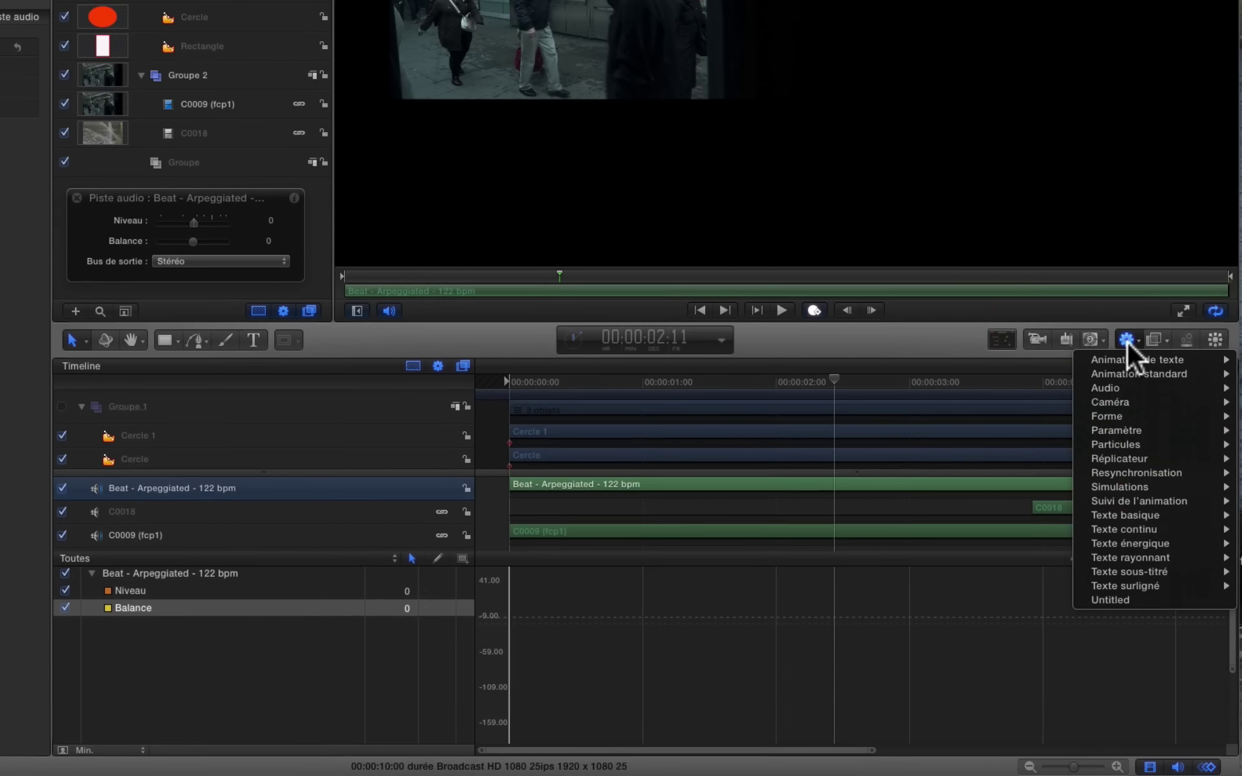
{"action": "mouse_move", "coordinate": [1119, 386]}
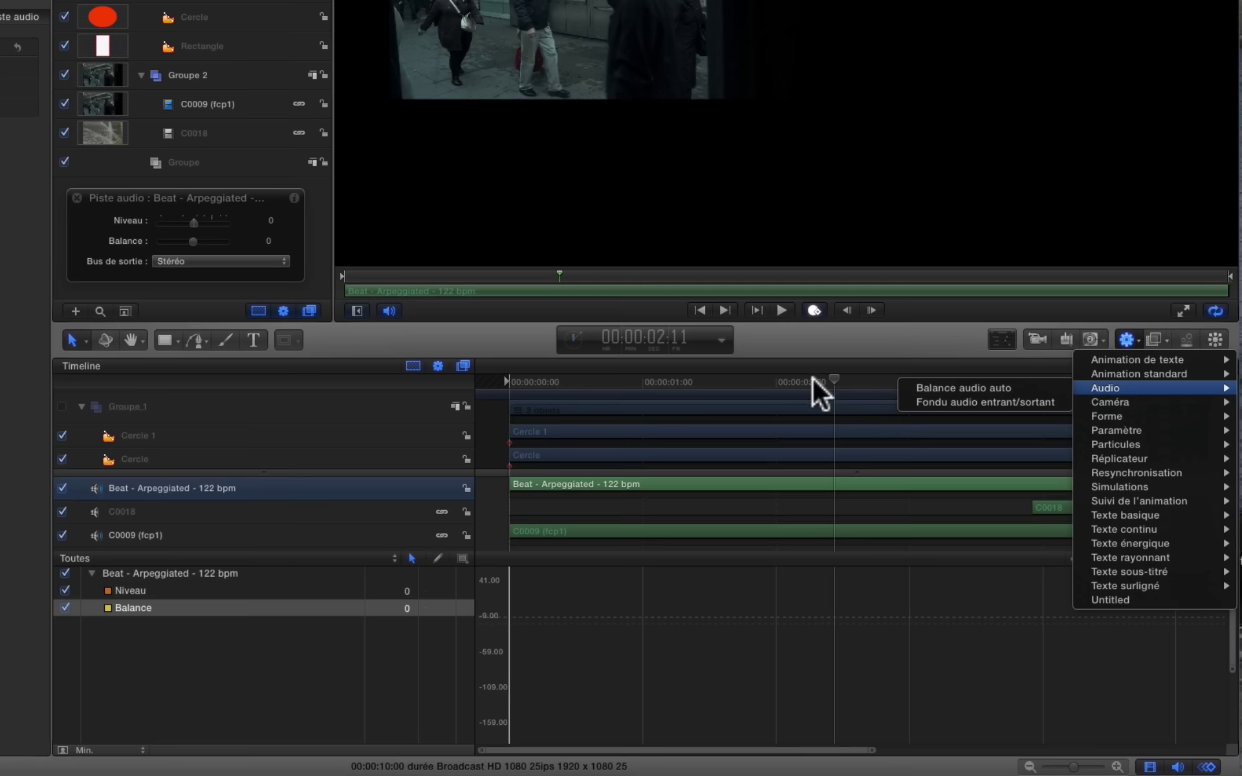
{"action": "left_click", "coordinate": [640, 381]}
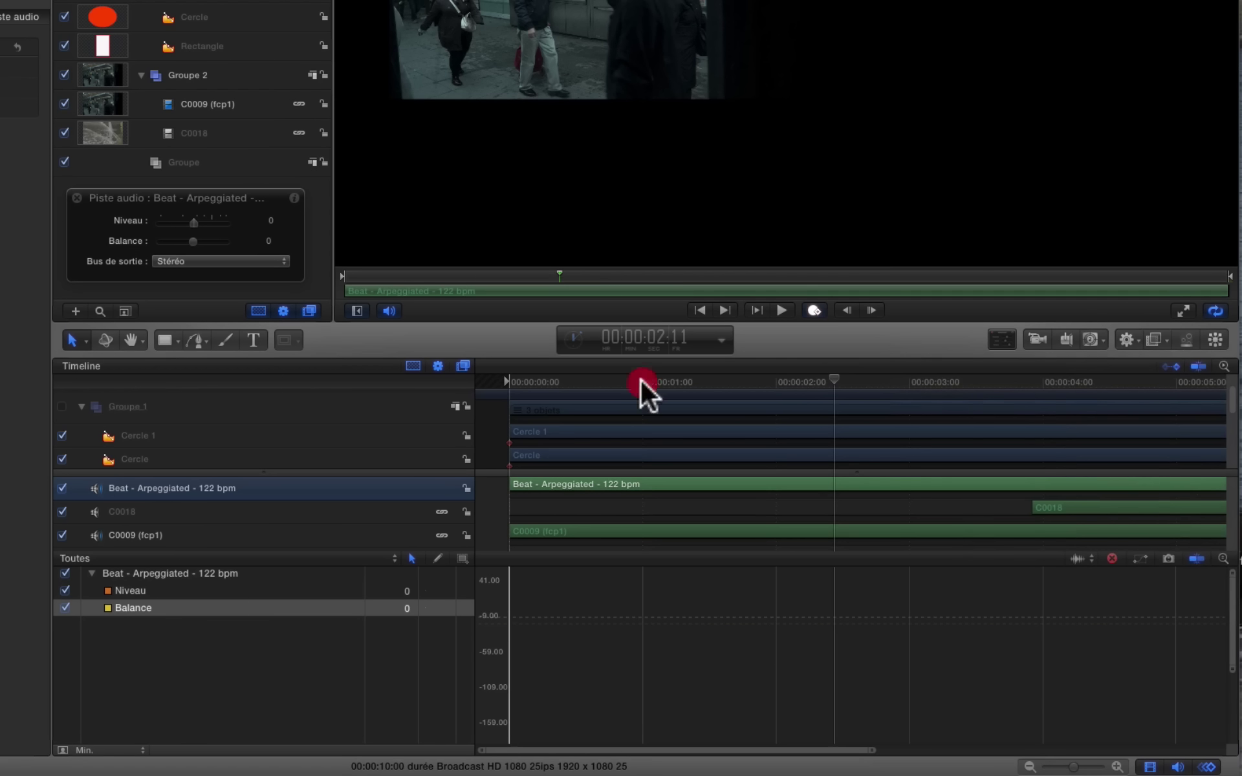
Step: Return the playhead to the start and apply the Fondu audio entrant/sortant behavior to the Beat - Arpeggiated track
{"action": "left_click", "coordinate": [508, 380]}
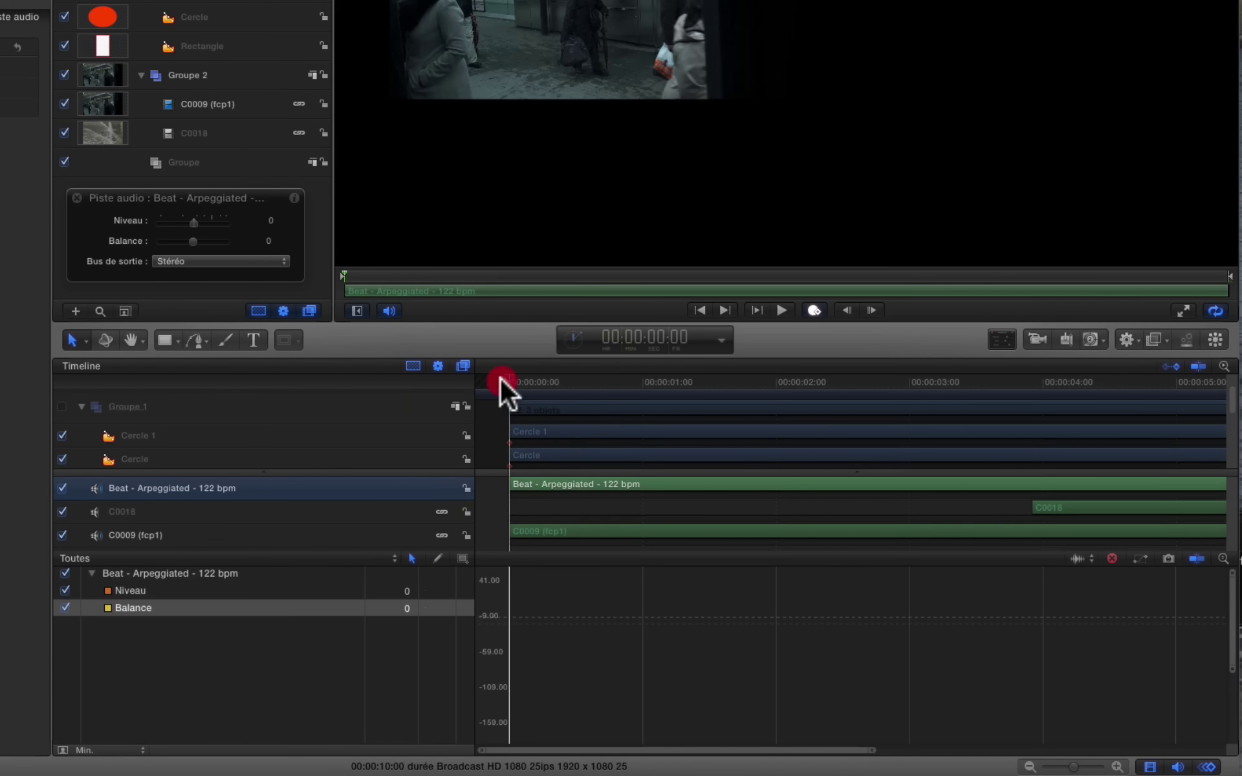
{"action": "left_click", "coordinate": [1133, 341]}
{"action": "mouse_move", "coordinate": [1114, 387]}
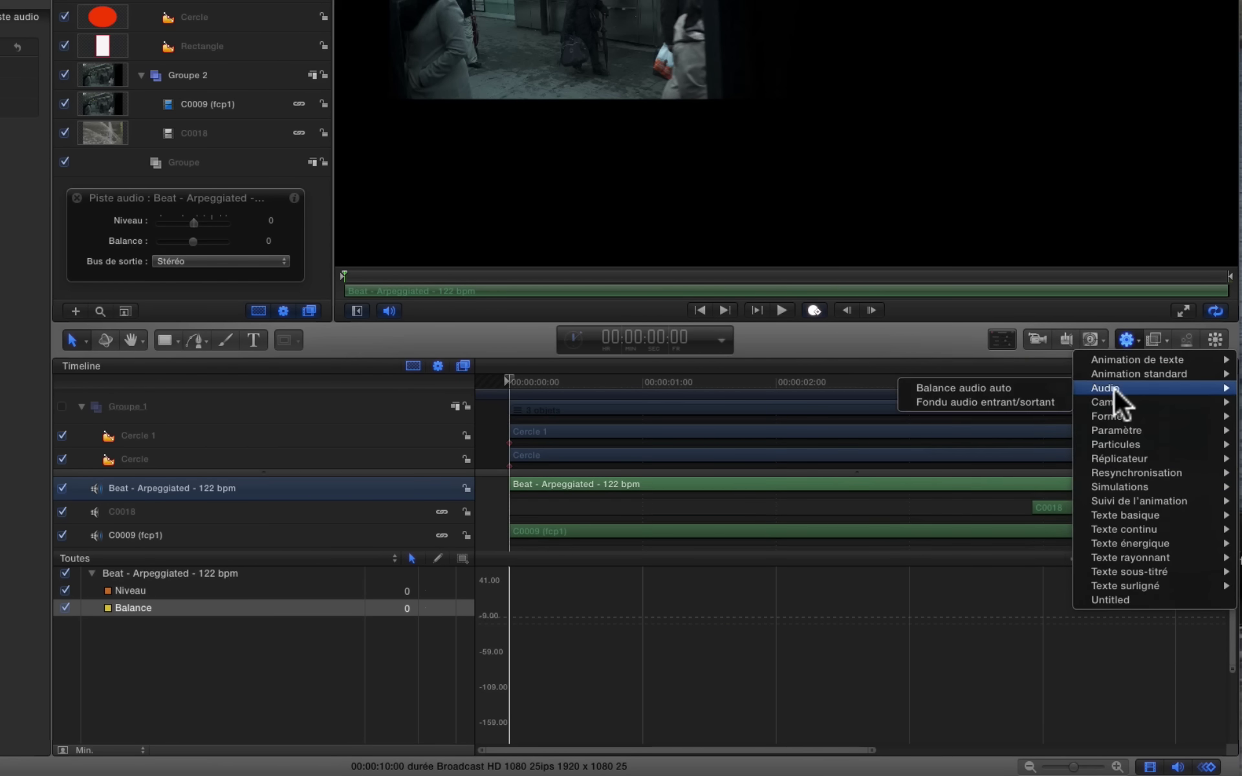
{"action": "left_click", "coordinate": [965, 403]}
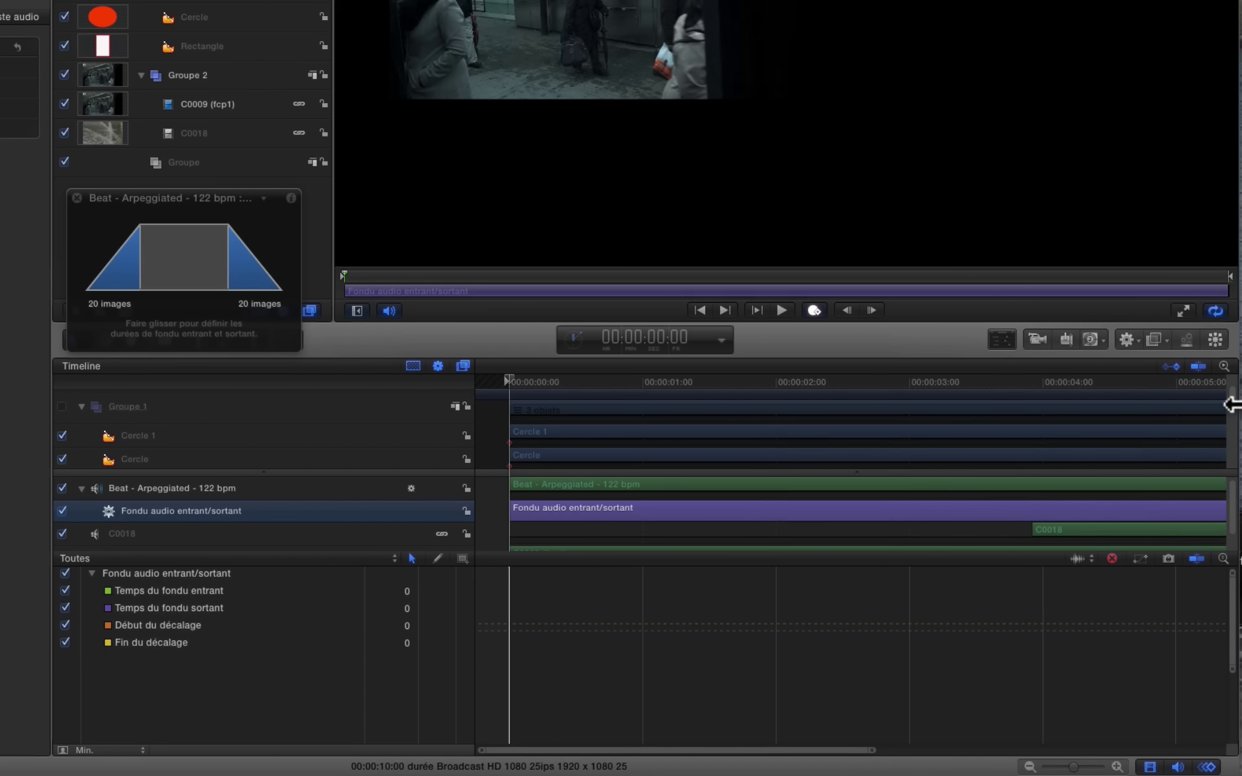
Step: Narrow the timeline's layer list and fit the whole project duration in the track area
{"action": "left_click_drag", "start_coordinate": [474, 363], "coordinate": [322, 380]}
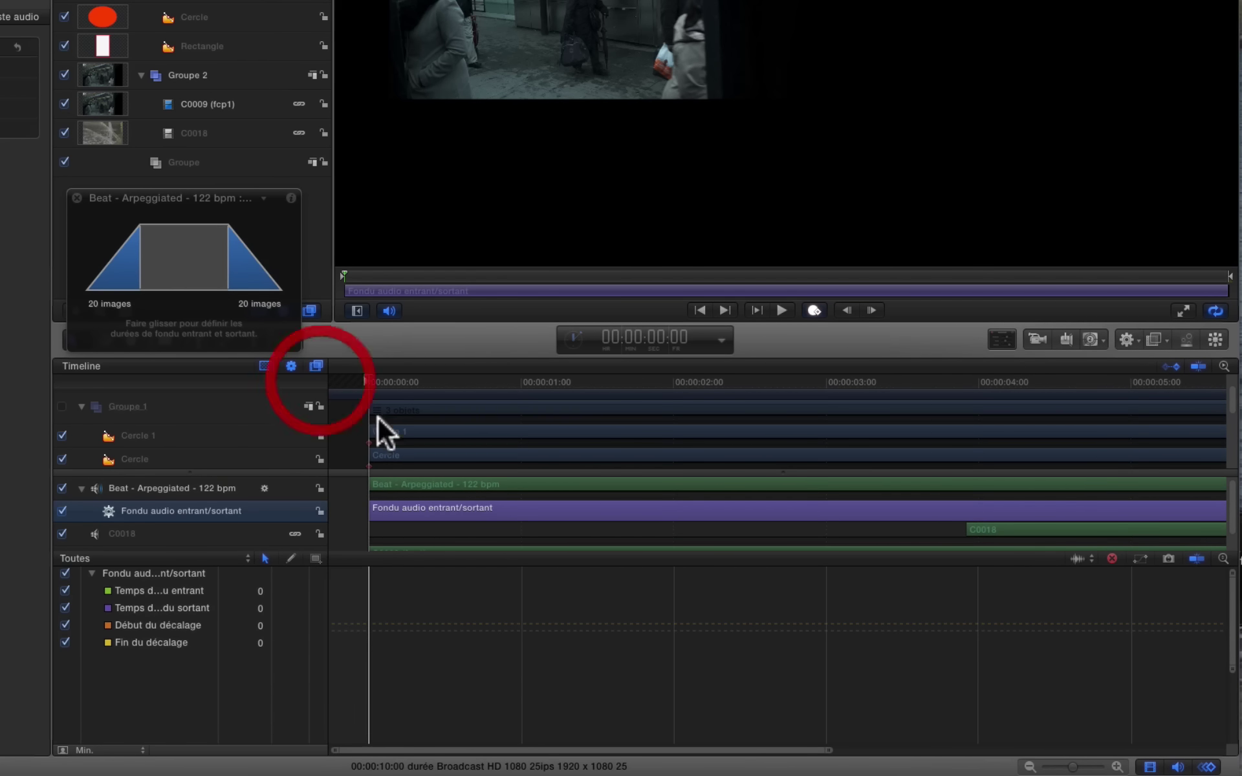
{"action": "left_click", "coordinate": [921, 719]}
{"action": "key", "text": "shift+z"}
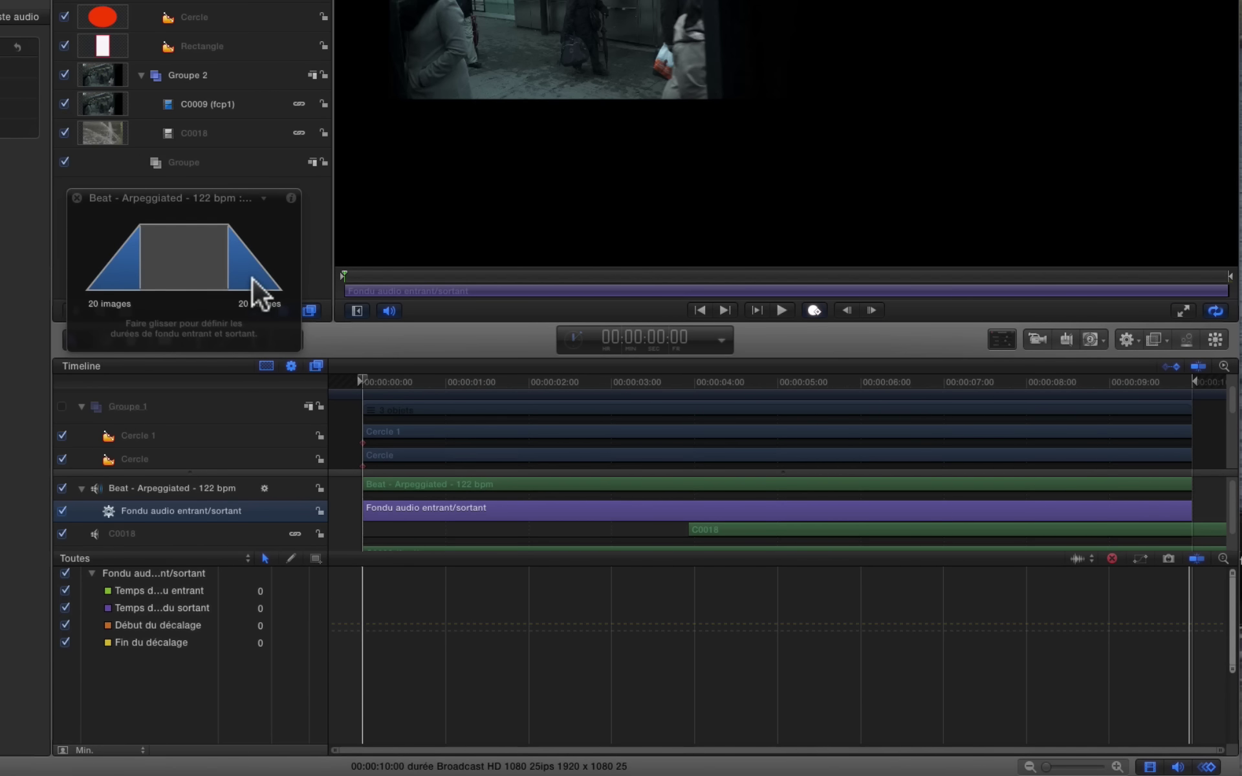
Step: Play the beginning and the last few seconds of the project to listen to the audio fades
{"action": "left_click", "coordinate": [364, 374]}
{"action": "key", "text": "space"}
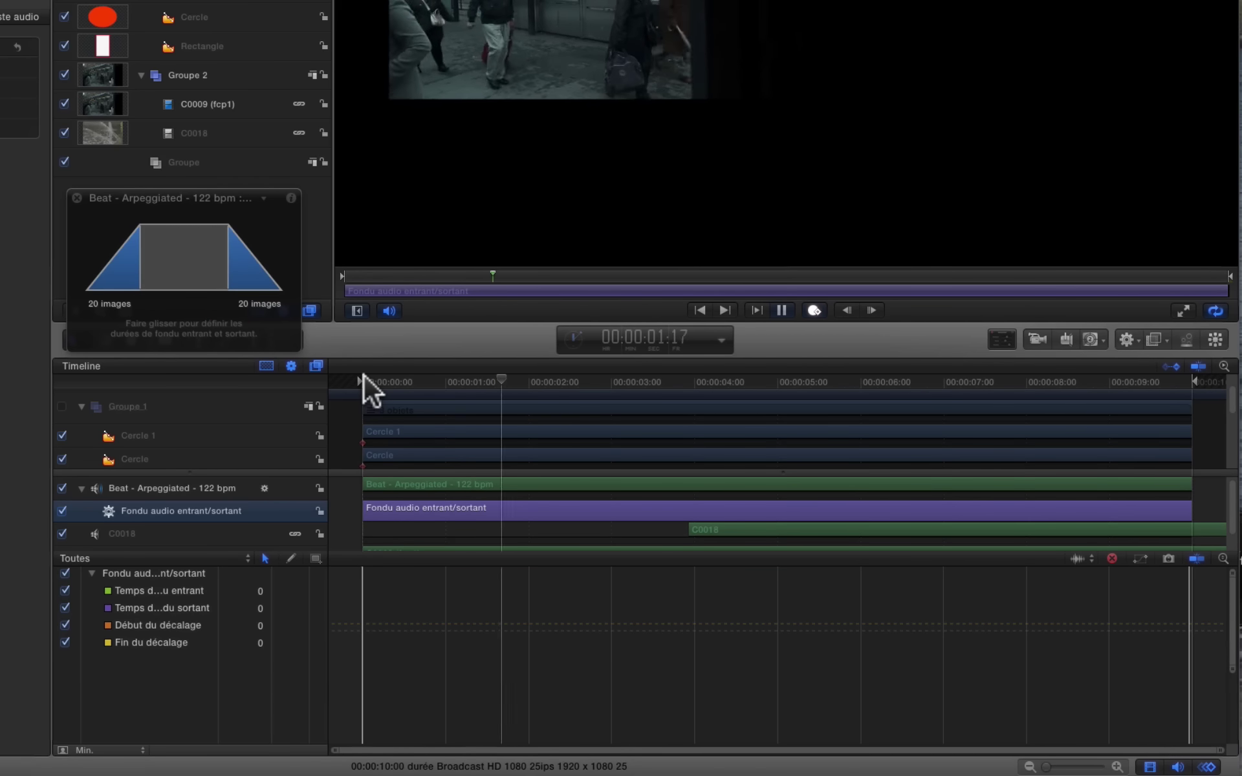
{"action": "left_click", "coordinate": [976, 375]}
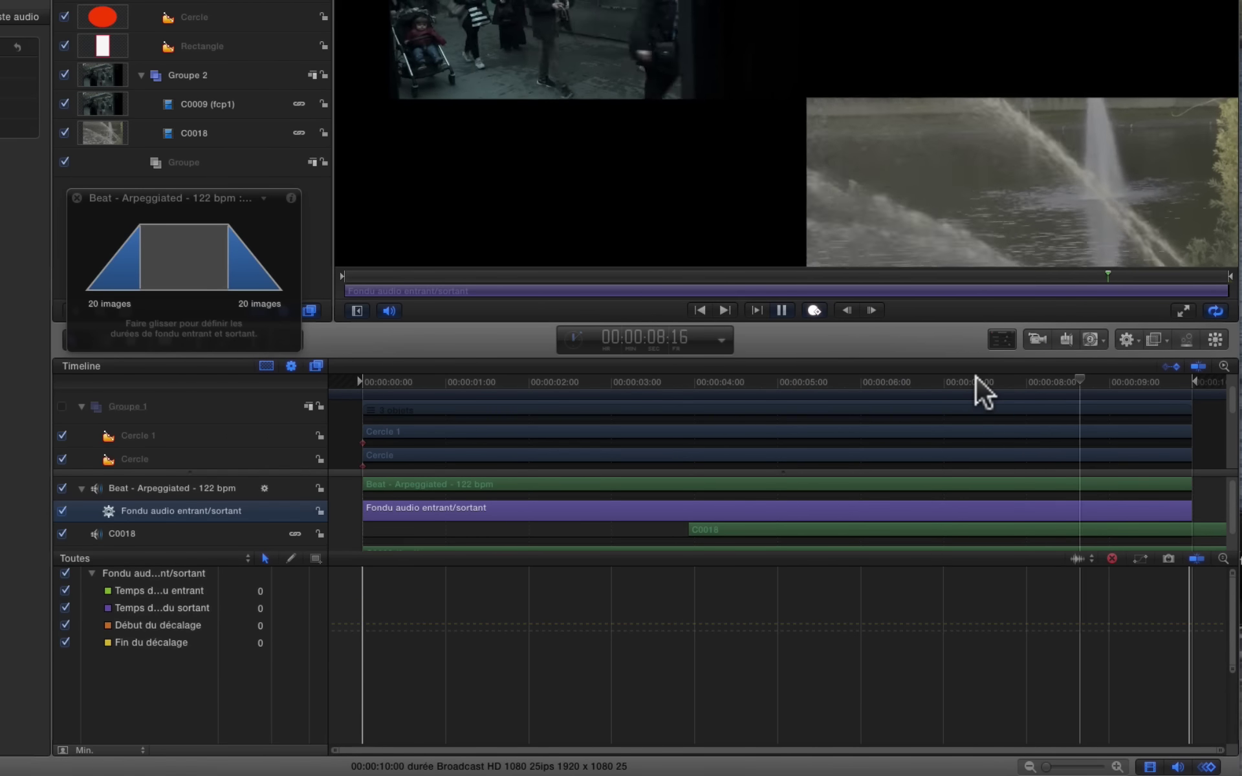
{"action": "key", "text": "space"}
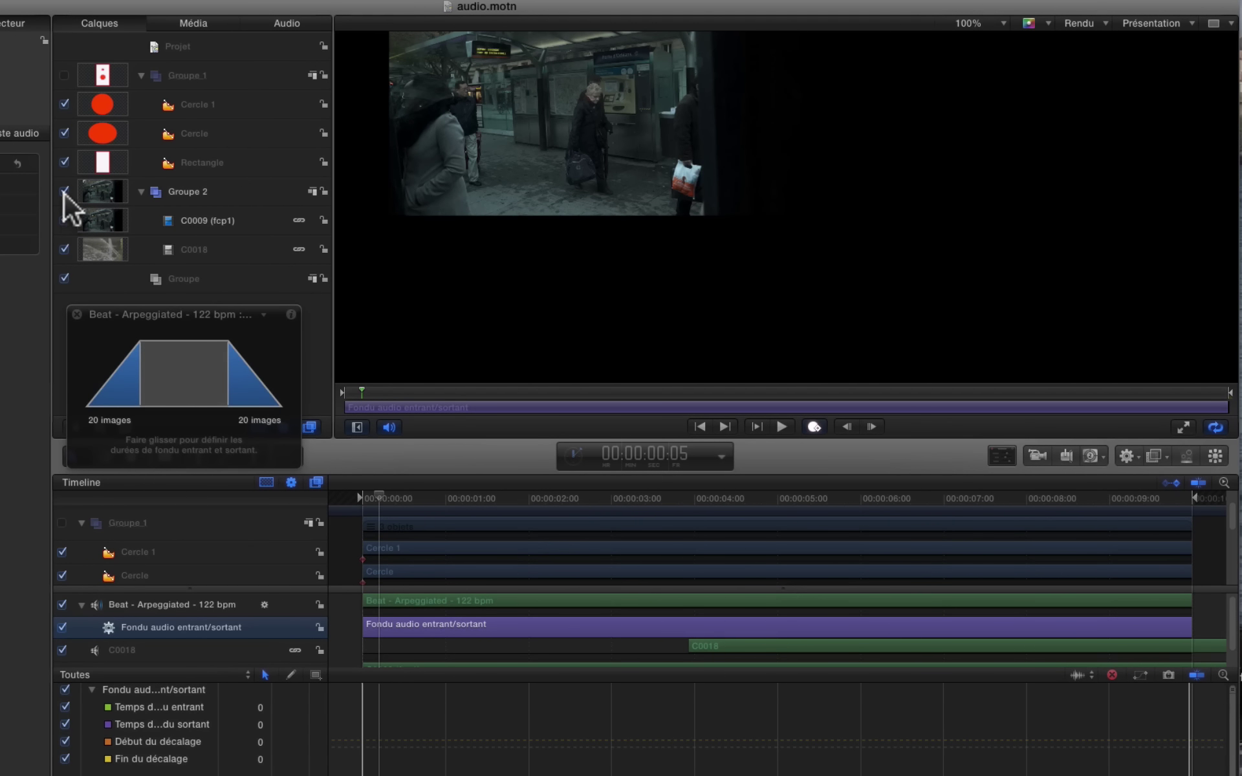
Step: Turn off the C0018 and C0009 (fcp1) tracks in the audio list, leaving only the Beat track enabled
{"action": "left_click", "coordinate": [277, 21]}
{"action": "left_click", "coordinate": [64, 108]}
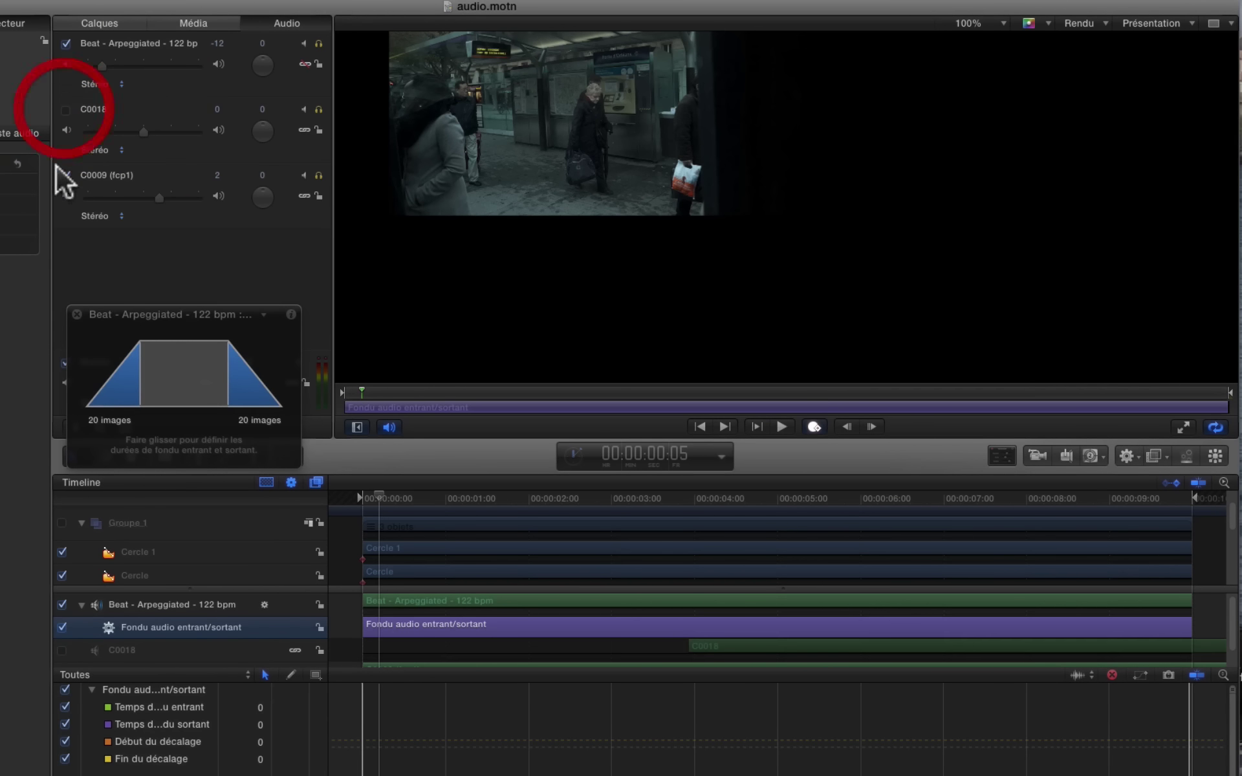
{"action": "left_click", "coordinate": [64, 176]}
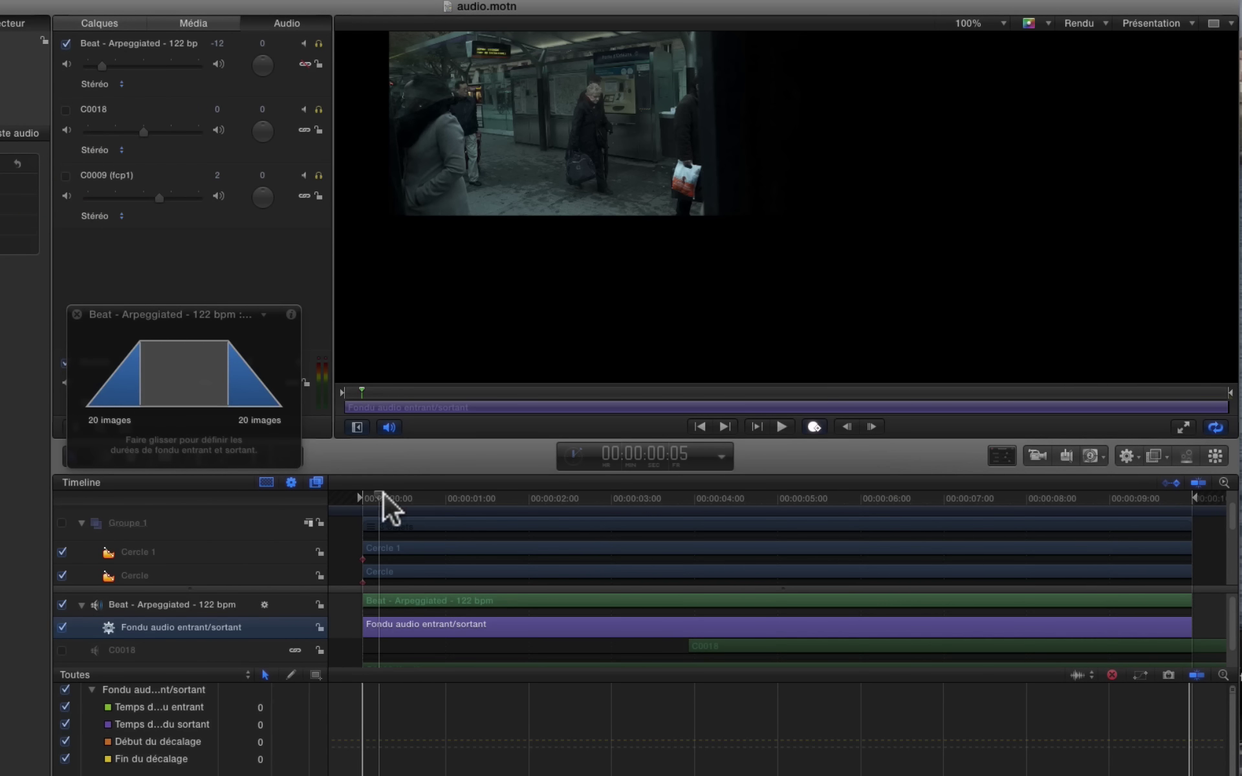
Step: Play the start and the ending again to hear the fades on the Beat track alone
{"action": "left_click", "coordinate": [364, 497]}
{"action": "key", "text": "space"}
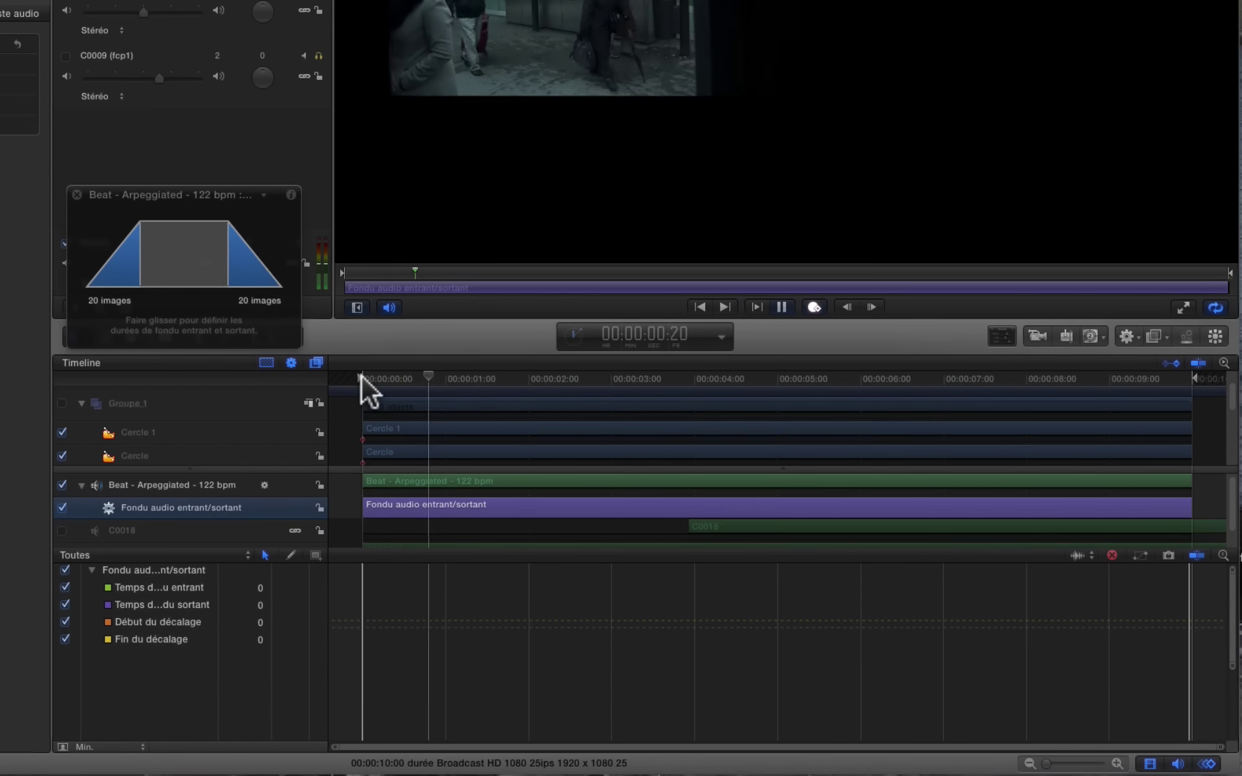
{"action": "left_click", "coordinate": [1006, 381]}
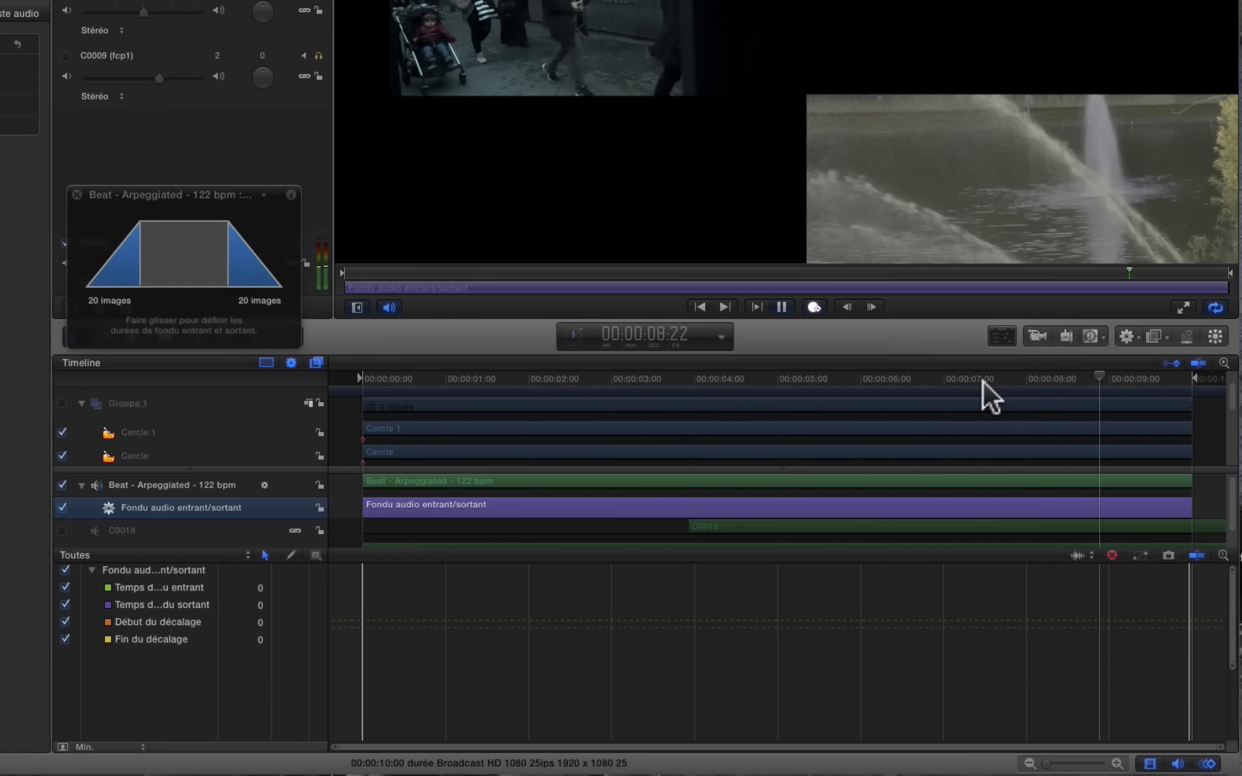
{"action": "key", "text": "space"}
Step: Set the behavior's fade-in time (Temps du fondu entrant) to 50 frames and play from the start to hear it
{"action": "left_click_drag", "start_coordinate": [139, 270], "coordinate": [173, 269]}
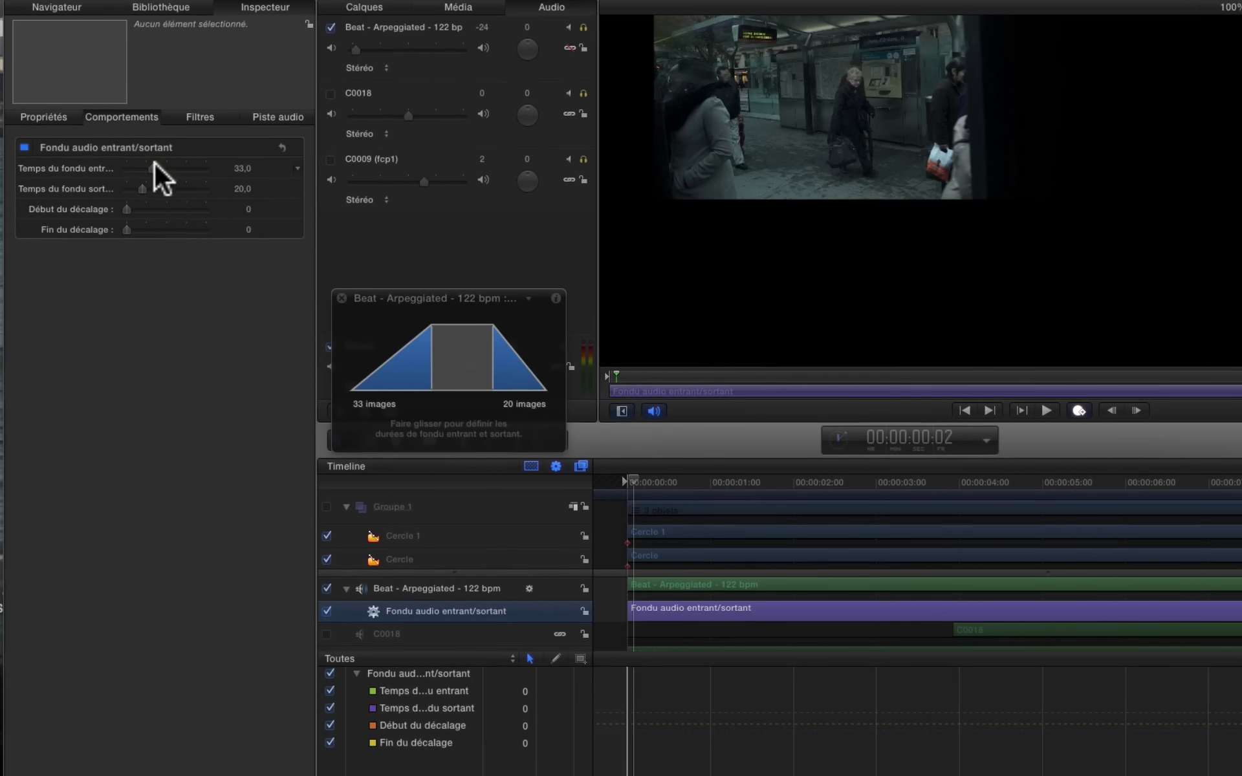
{"action": "left_click_drag", "start_coordinate": [116, 153], "coordinate": [169, 163]}
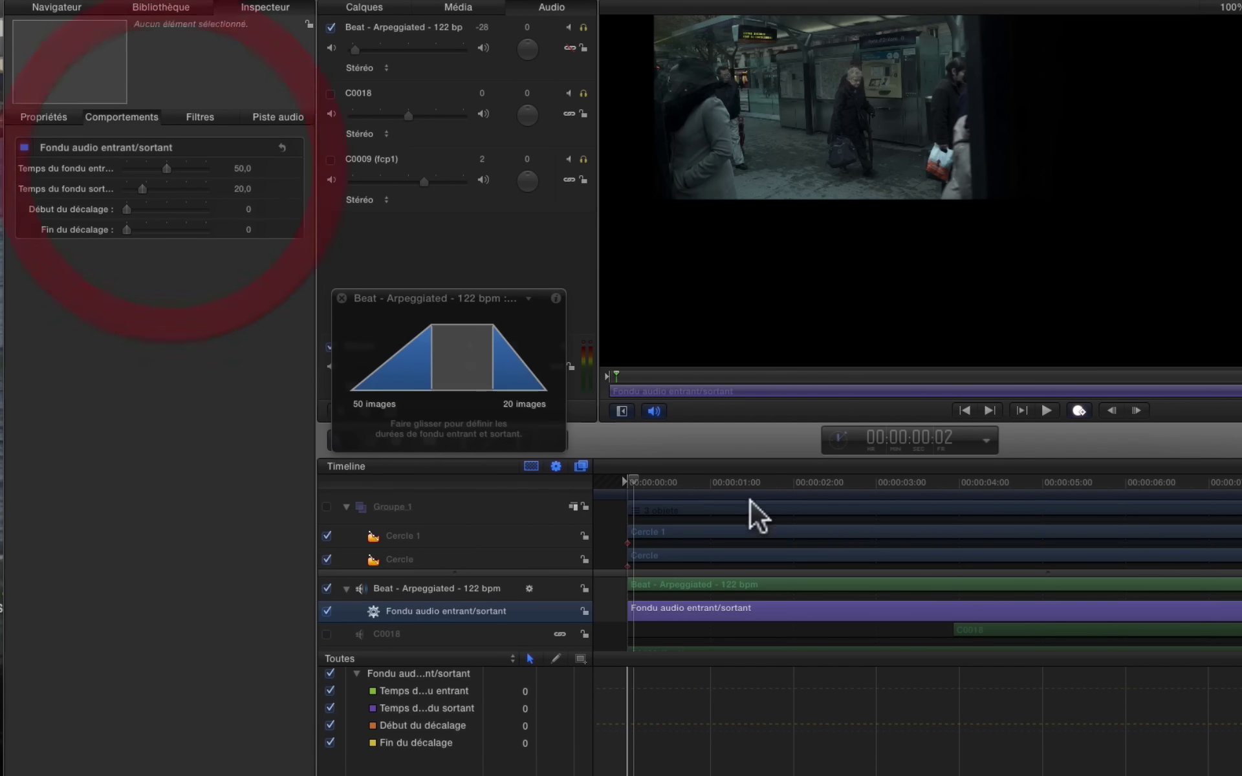
{"action": "left_click_drag", "start_coordinate": [635, 475], "coordinate": [616, 476]}
{"action": "key", "text": "space"}
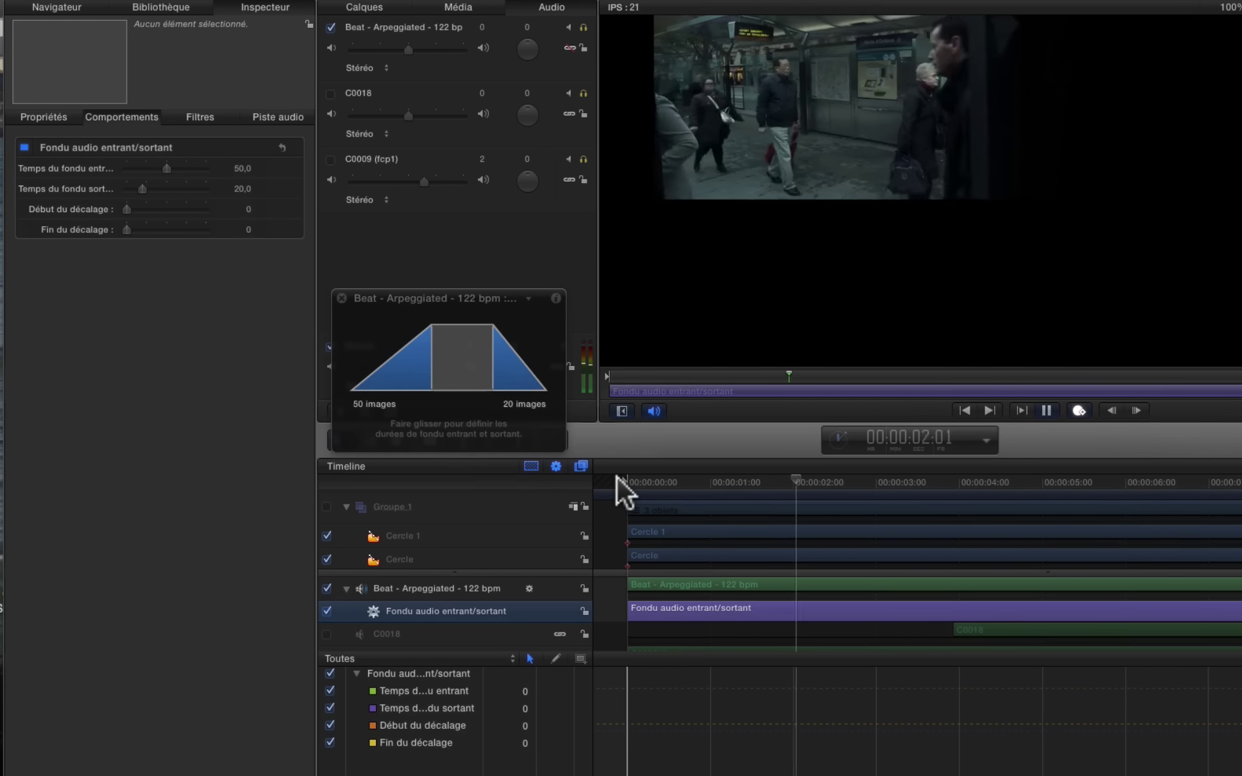
{"action": "key", "text": "space"}
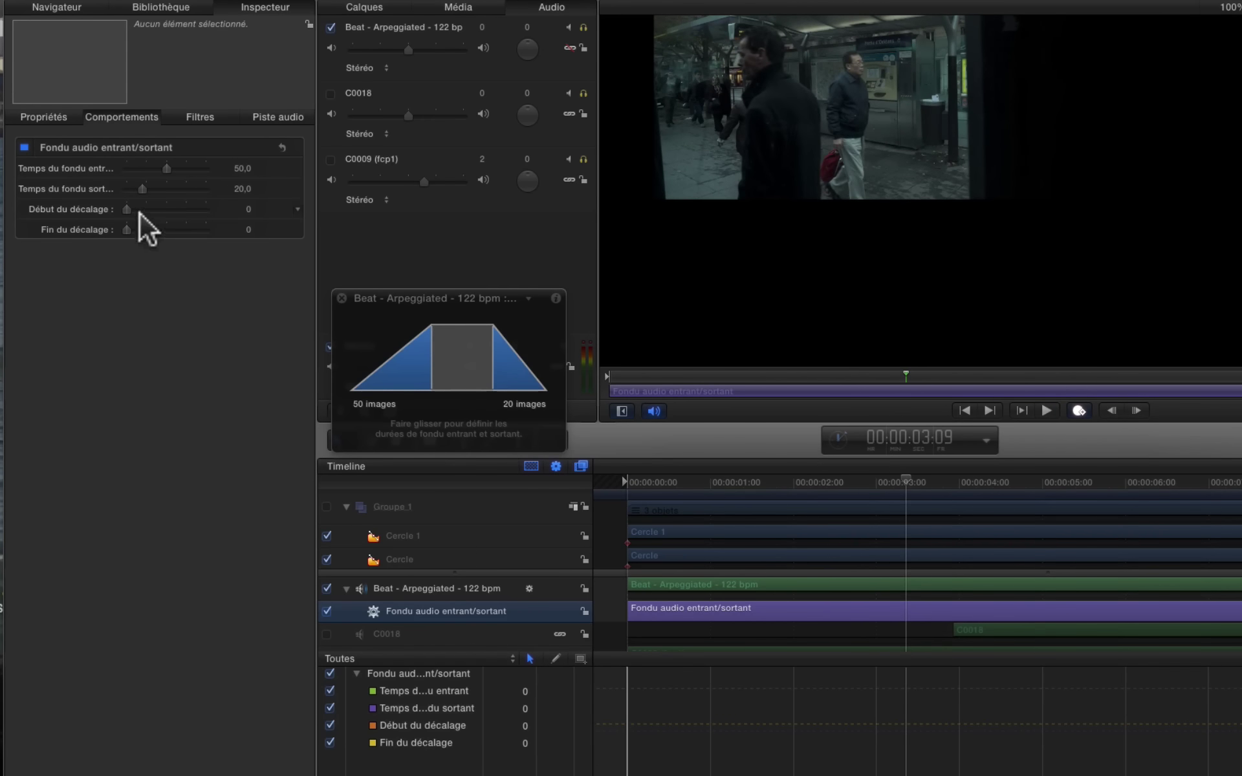
Step: Set the fade-out time to 33 frames and display the Beat - Arpeggiated waveform in the keyframe editor
{"action": "left_click_drag", "start_coordinate": [143, 189], "coordinate": [153, 189]}
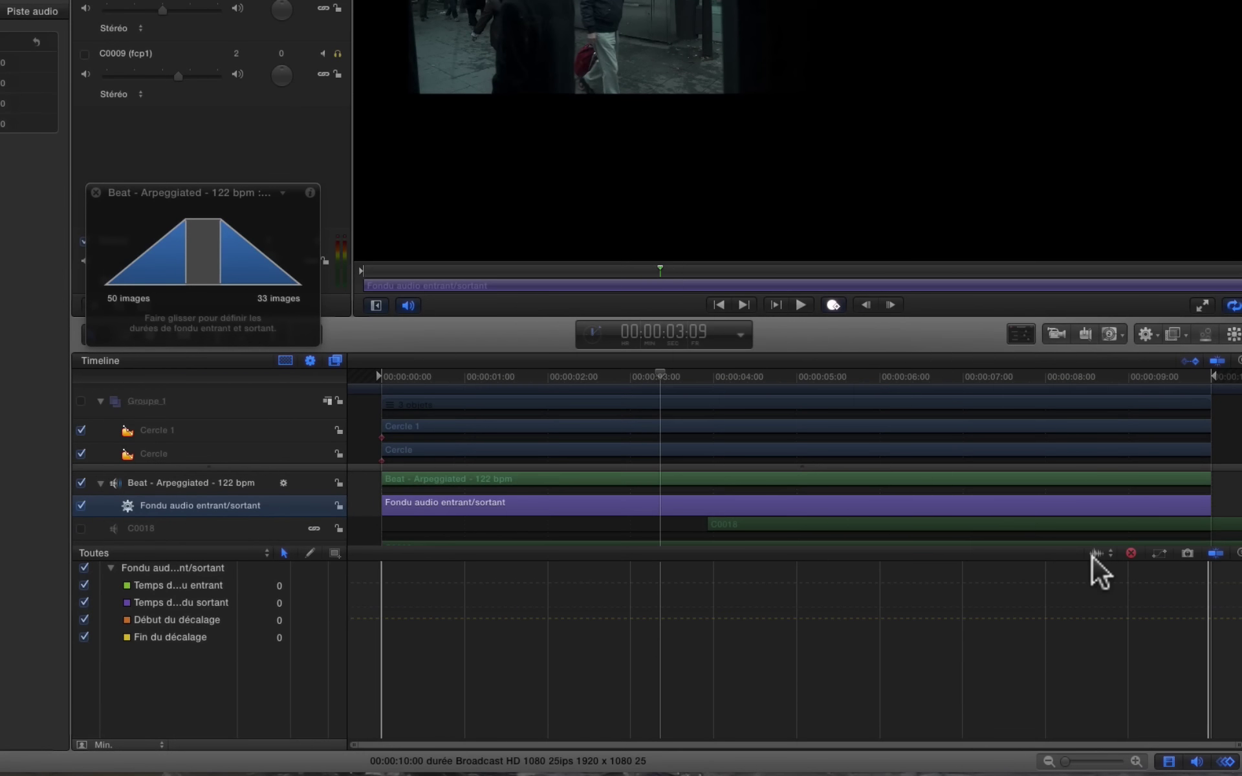
{"action": "left_click", "coordinate": [1093, 553]}
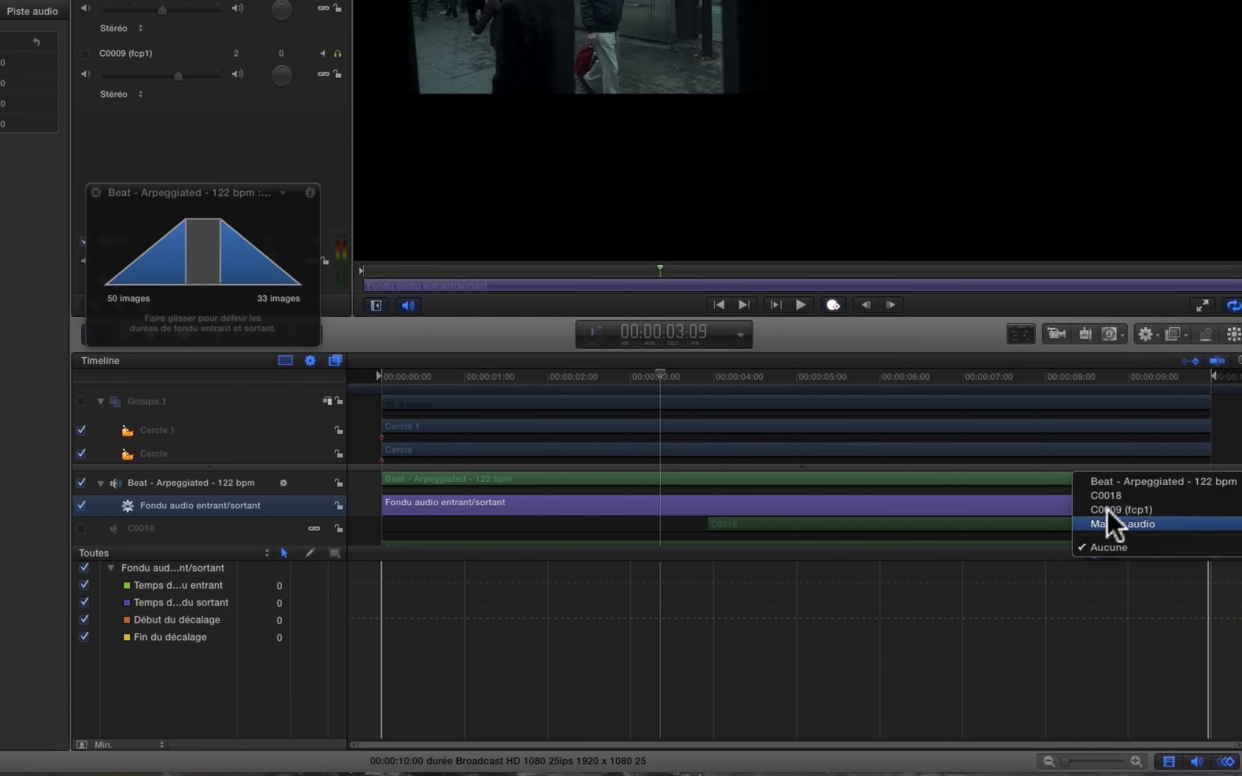
{"action": "left_click", "coordinate": [1104, 482]}
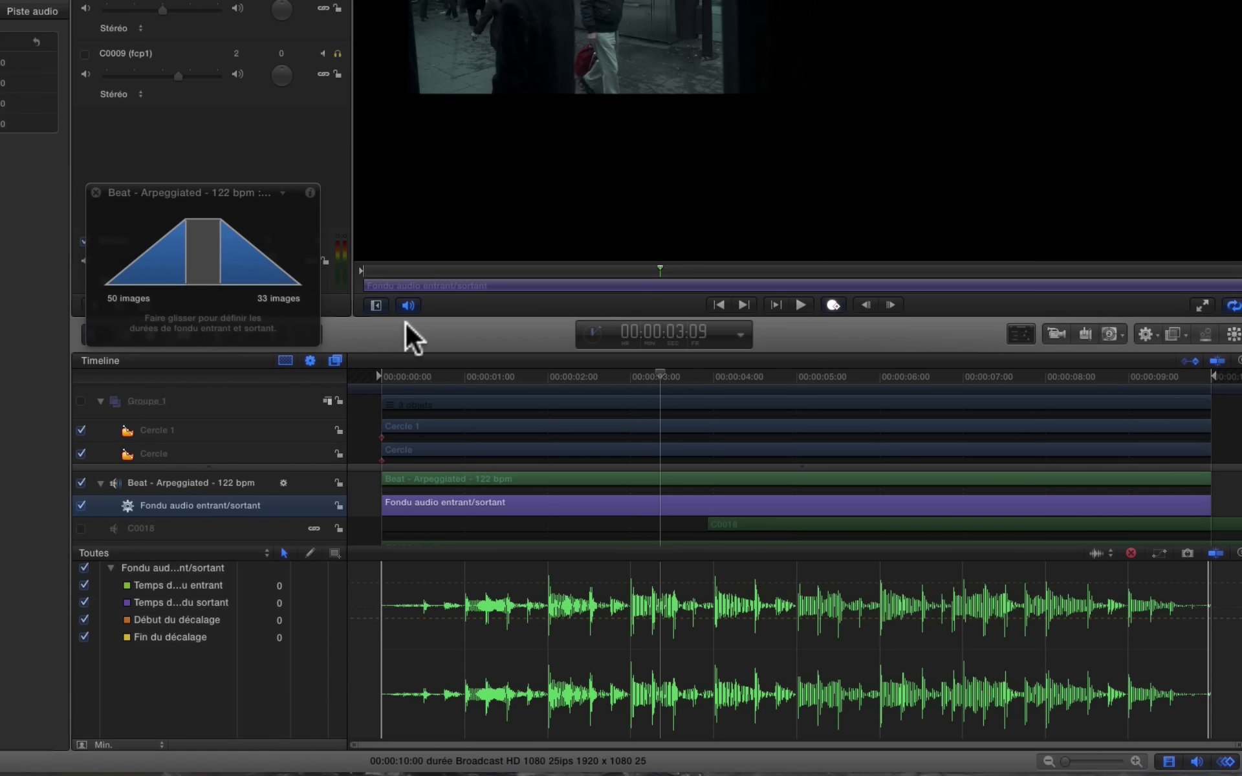
Step: Set the fade-out to 9 frames and the fade-in to 87 frames, with the curves fitted in the keyframe editor
{"action": "left_click_drag", "start_coordinate": [221, 259], "coordinate": [277, 260]}
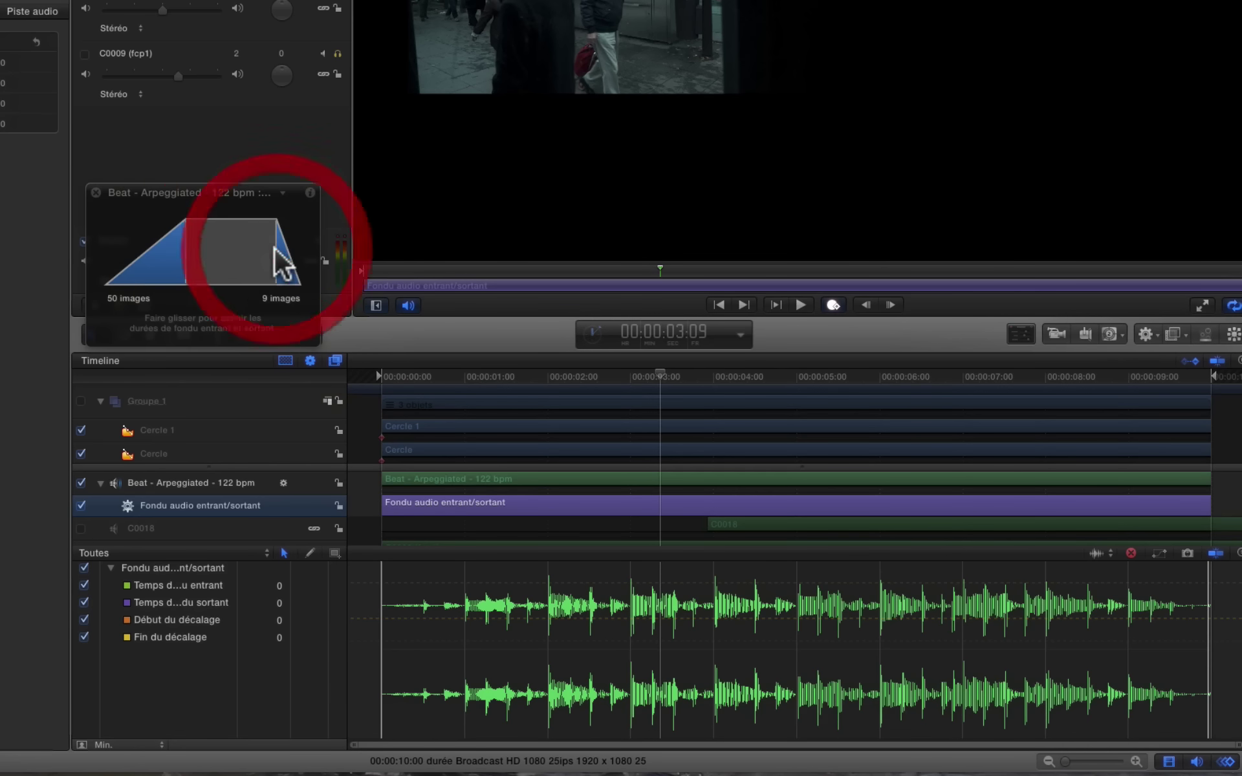
{"action": "left_click", "coordinate": [819, 652]}
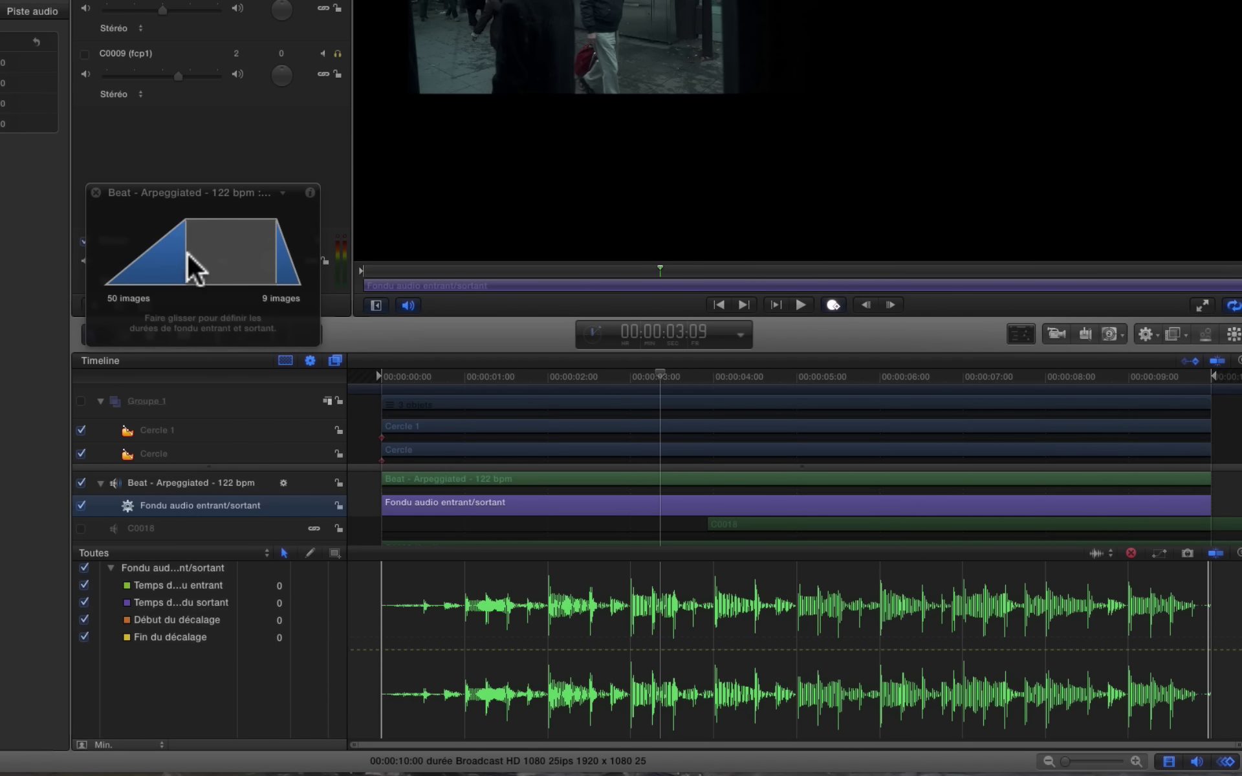
{"action": "left_click_drag", "start_coordinate": [224, 252], "coordinate": [207, 261]}
{"action": "left_click", "coordinate": [1157, 553]}
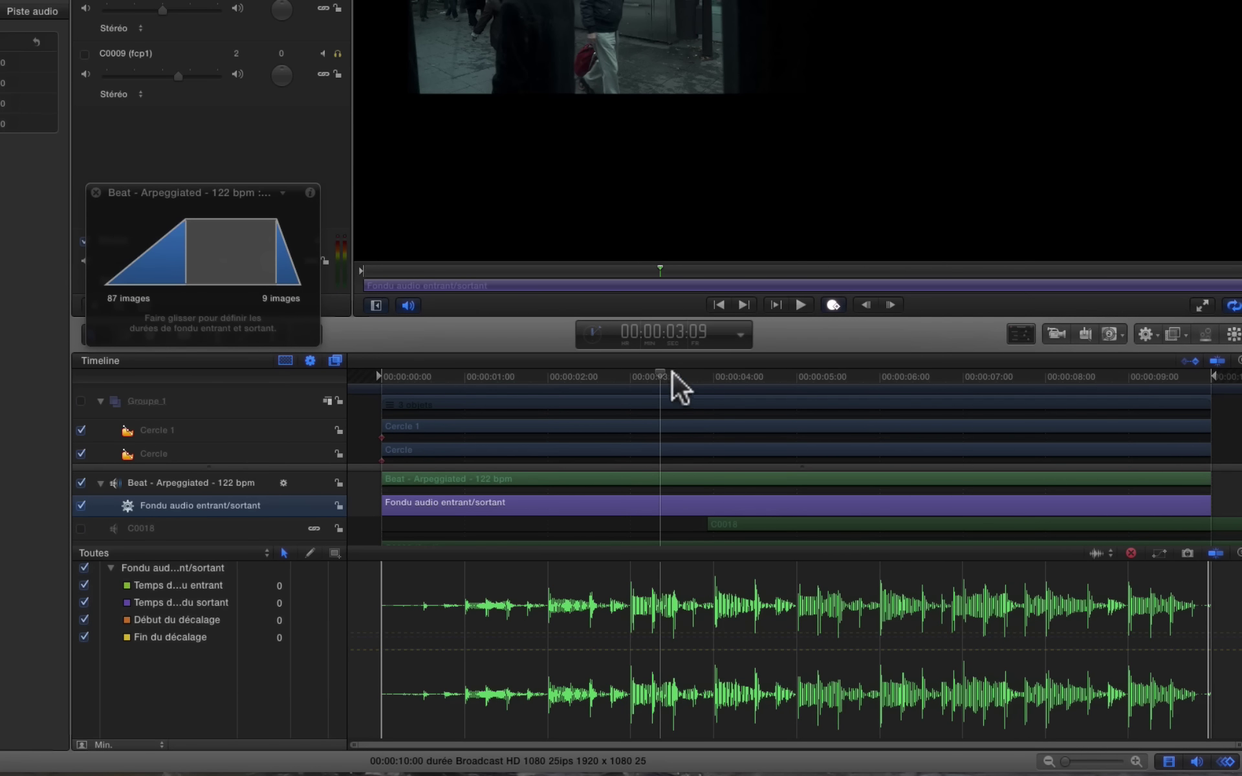
Step: Move the playhead to 00:00:01:17 and delete the Fondu audio entrant/sortant behavior from the Beat track
{"action": "left_click_drag", "start_coordinate": [673, 371], "coordinate": [521, 374]}
{"action": "left_click", "coordinate": [421, 502]}
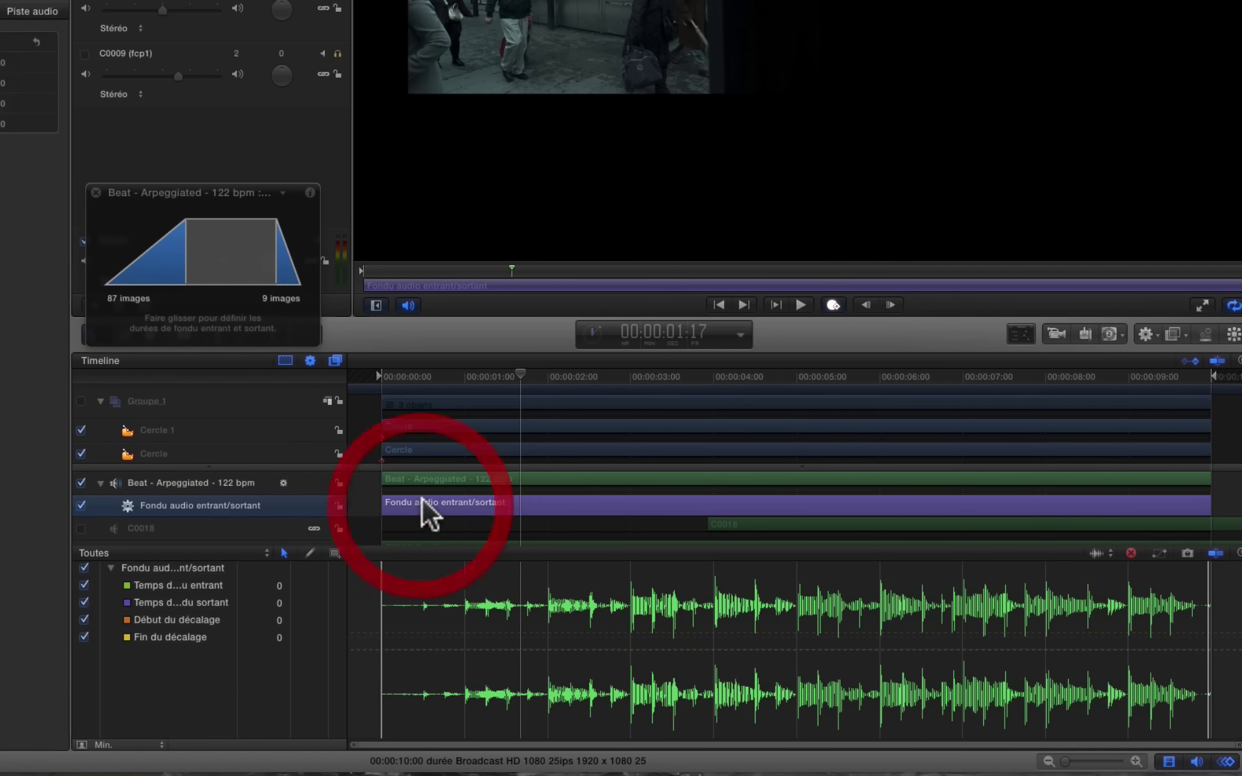
{"action": "key", "text": "BackSpace"}
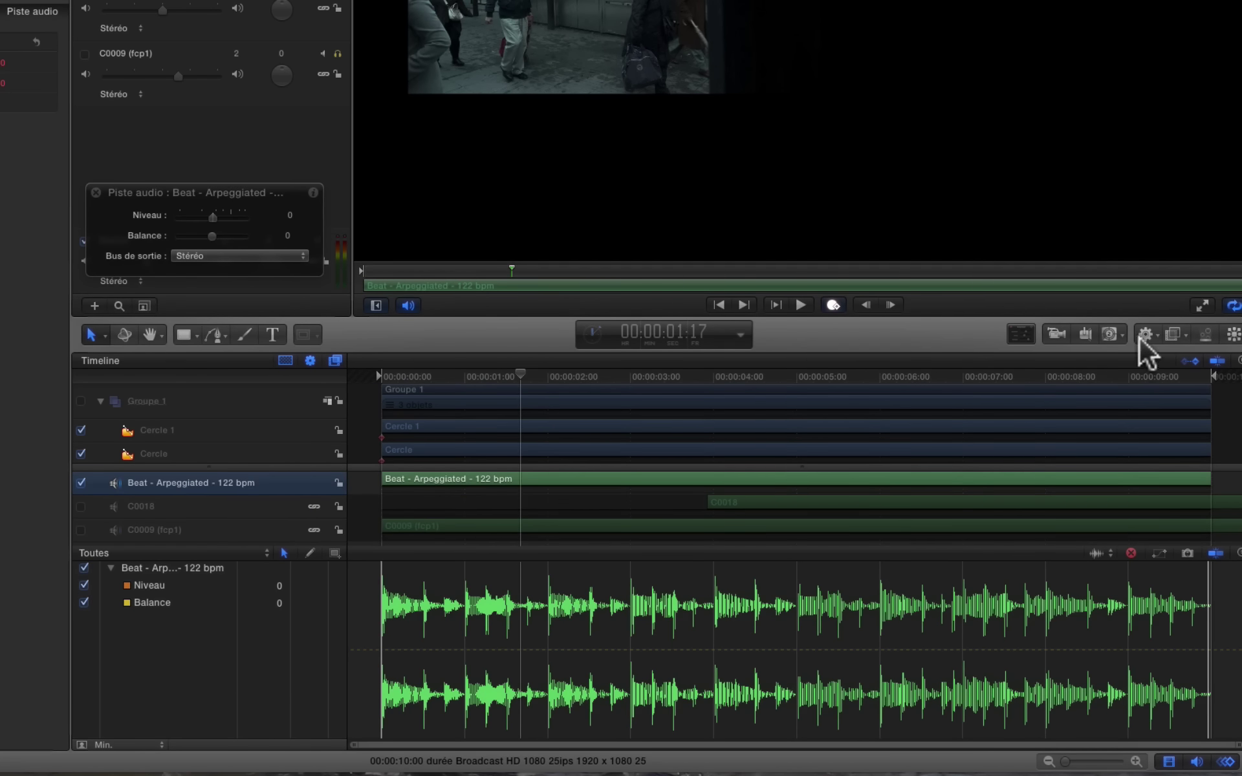
Step: Apply the Balance audio auto behavior to the Beat track and bring its floating parameter window fully into view above the timeline
{"action": "left_click", "coordinate": [1146, 334]}
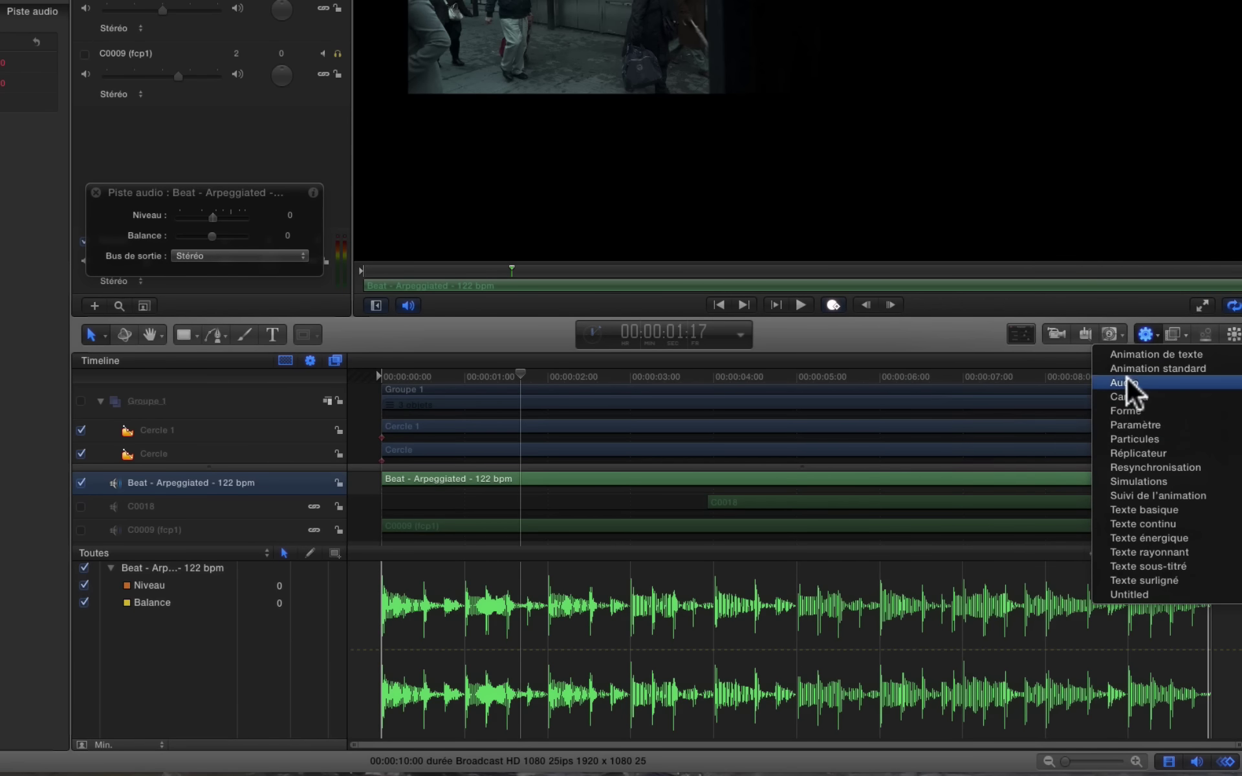
{"action": "mouse_move", "coordinate": [1127, 377]}
{"action": "left_click", "coordinate": [987, 382]}
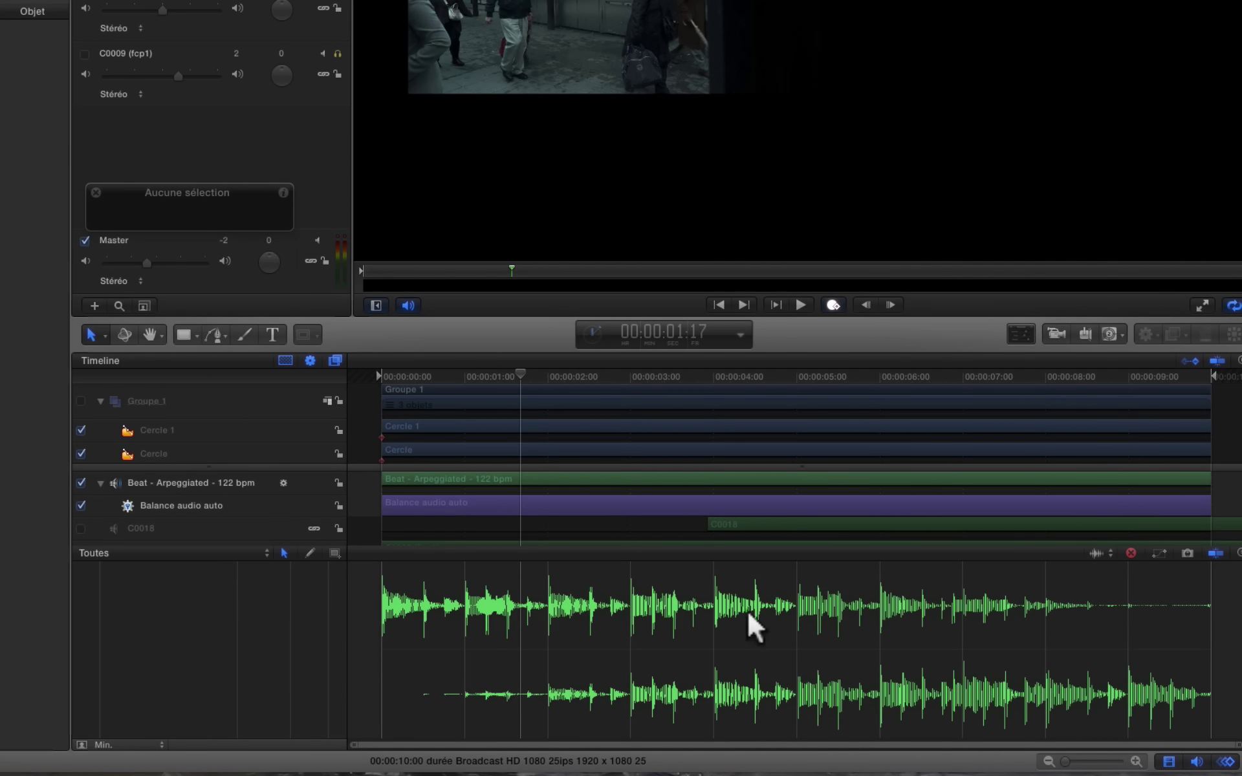
{"action": "left_click", "coordinate": [444, 502]}
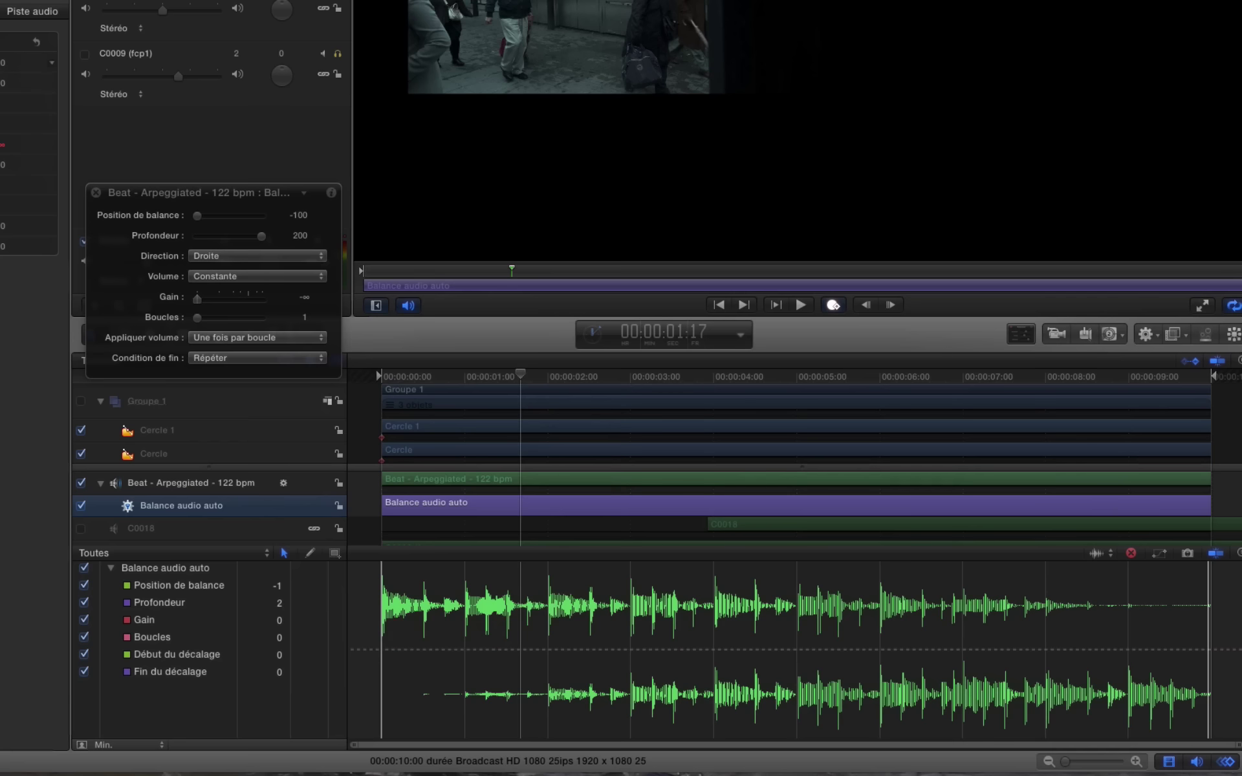
{"action": "left_click_drag", "start_coordinate": [208, 202], "coordinate": [207, 147]}
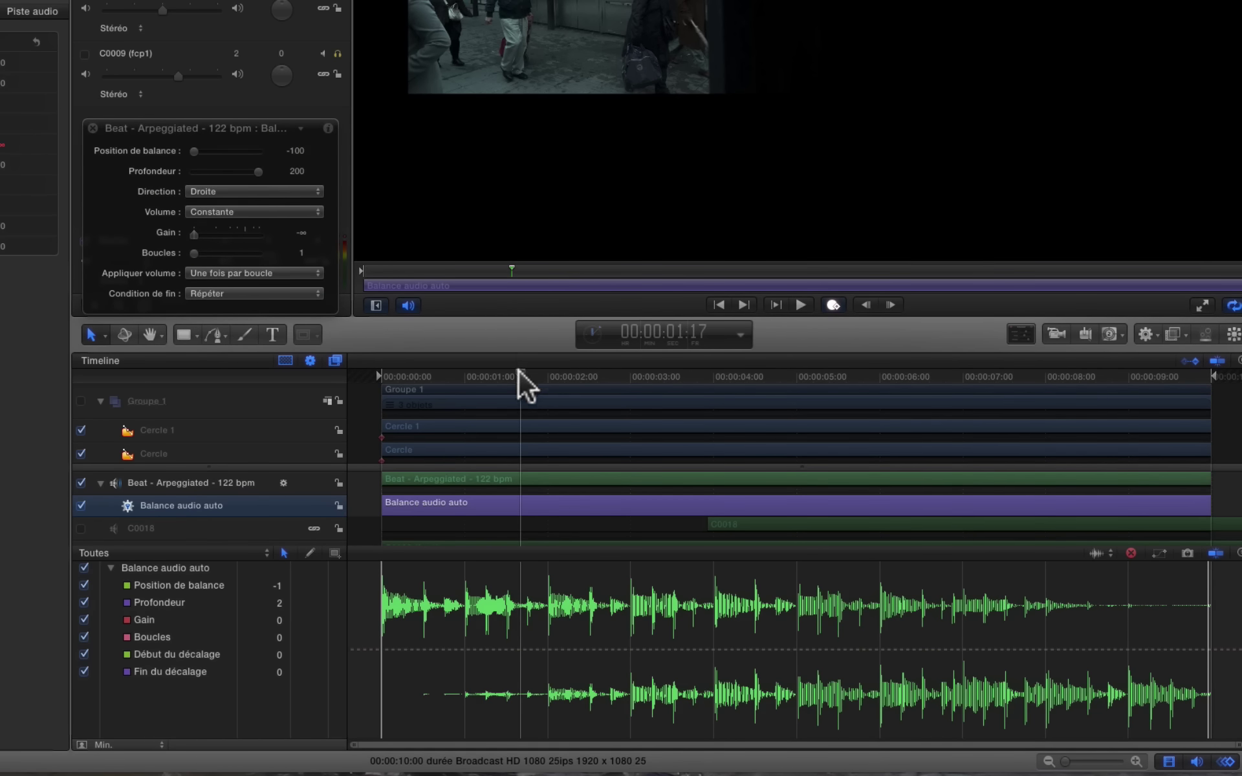
Step: Play from the start to hear the automatic panning, and set Position de balance to -55
{"action": "left_click", "coordinate": [358, 382]}
{"action": "key", "text": "space"}
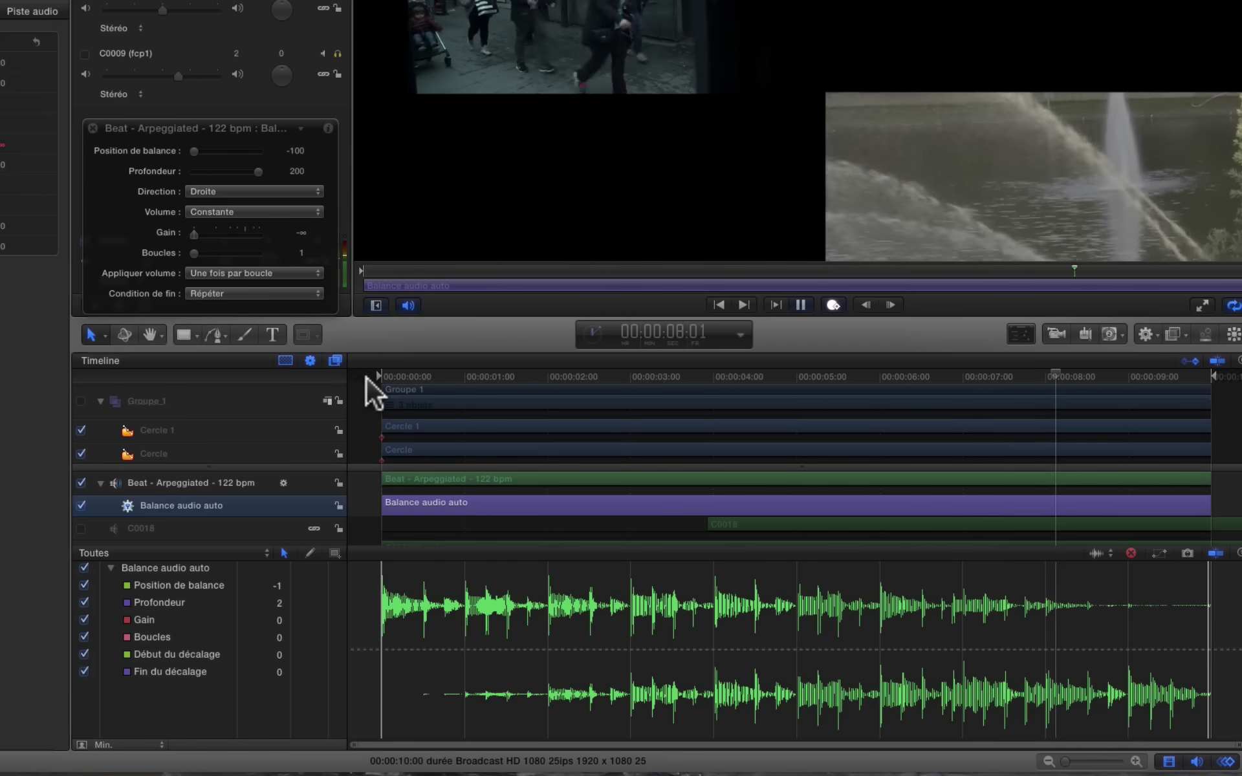
{"action": "key", "text": "space"}
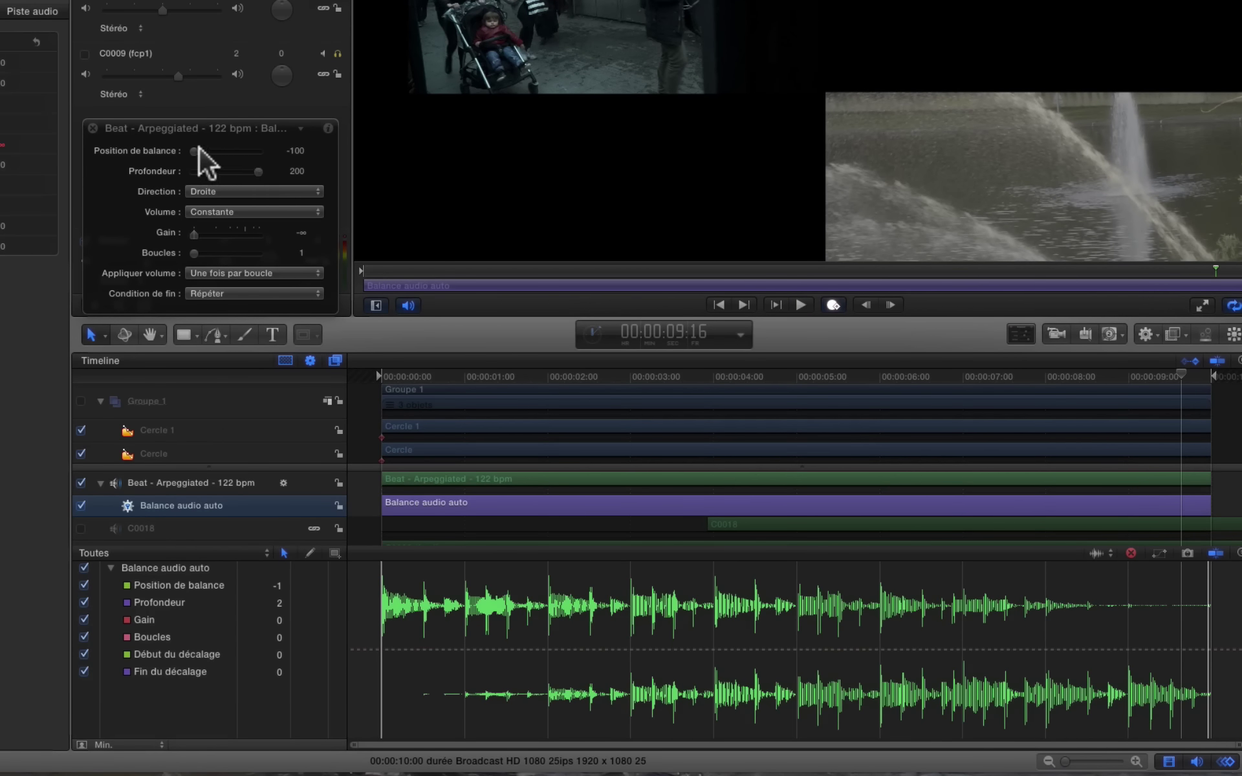
{"action": "left_click_drag", "start_coordinate": [192, 146], "coordinate": [199, 147]}
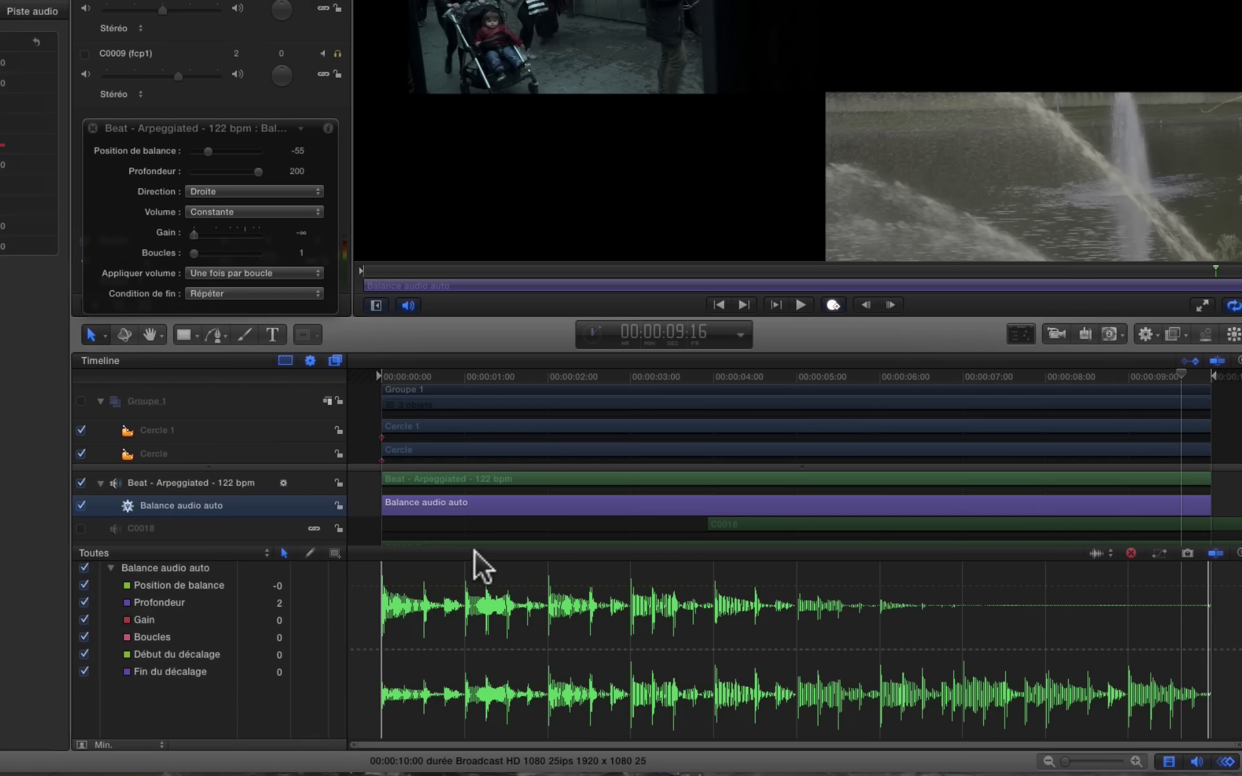
Step: Play the track from the start and set Position de balance to -100
{"action": "left_click", "coordinate": [376, 555]}
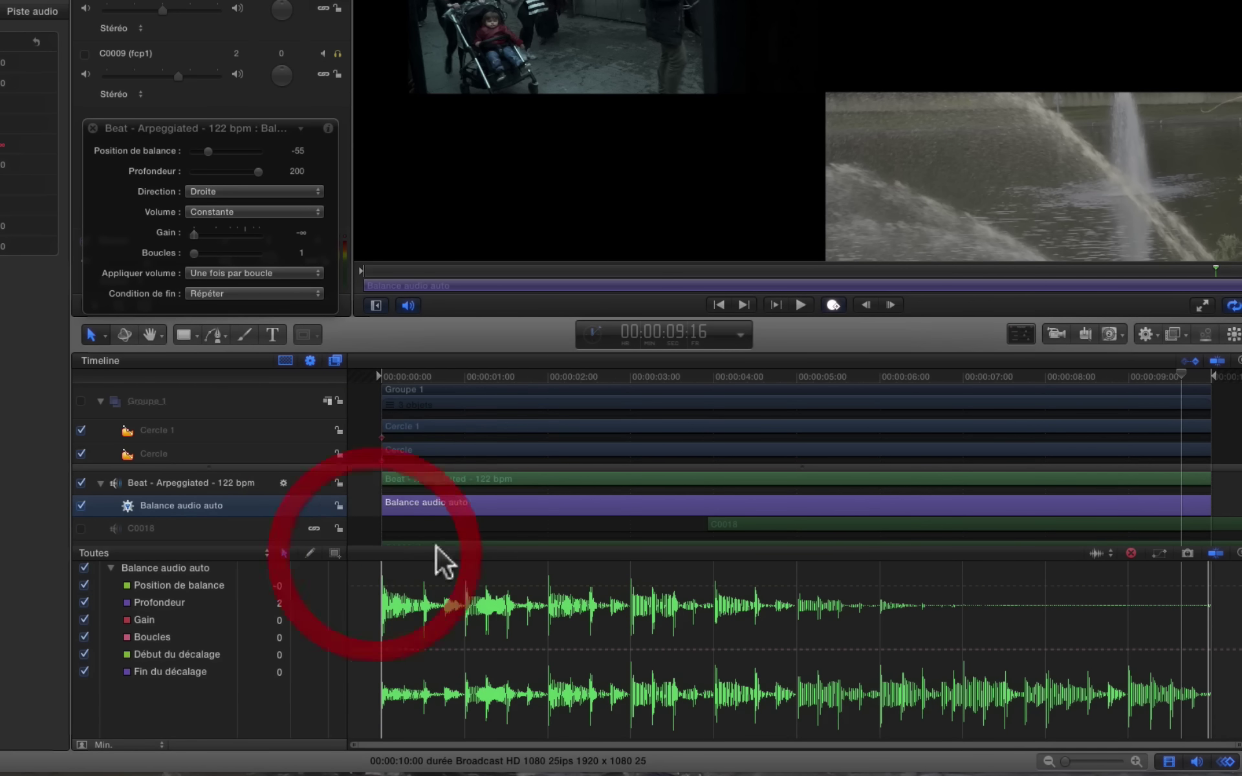
{"action": "left_click_drag", "start_coordinate": [1175, 372], "coordinate": [362, 514]}
{"action": "key", "text": "space"}
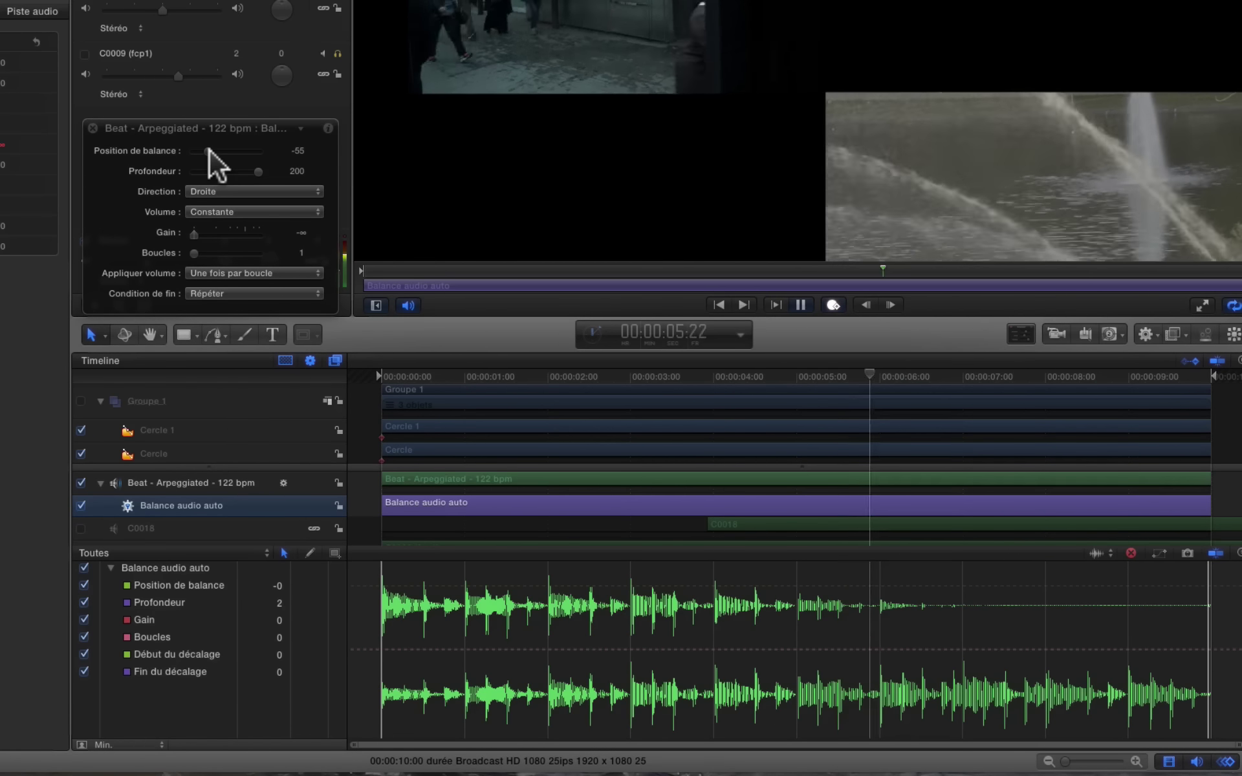
{"action": "left_click_drag", "start_coordinate": [208, 148], "coordinate": [147, 148]}
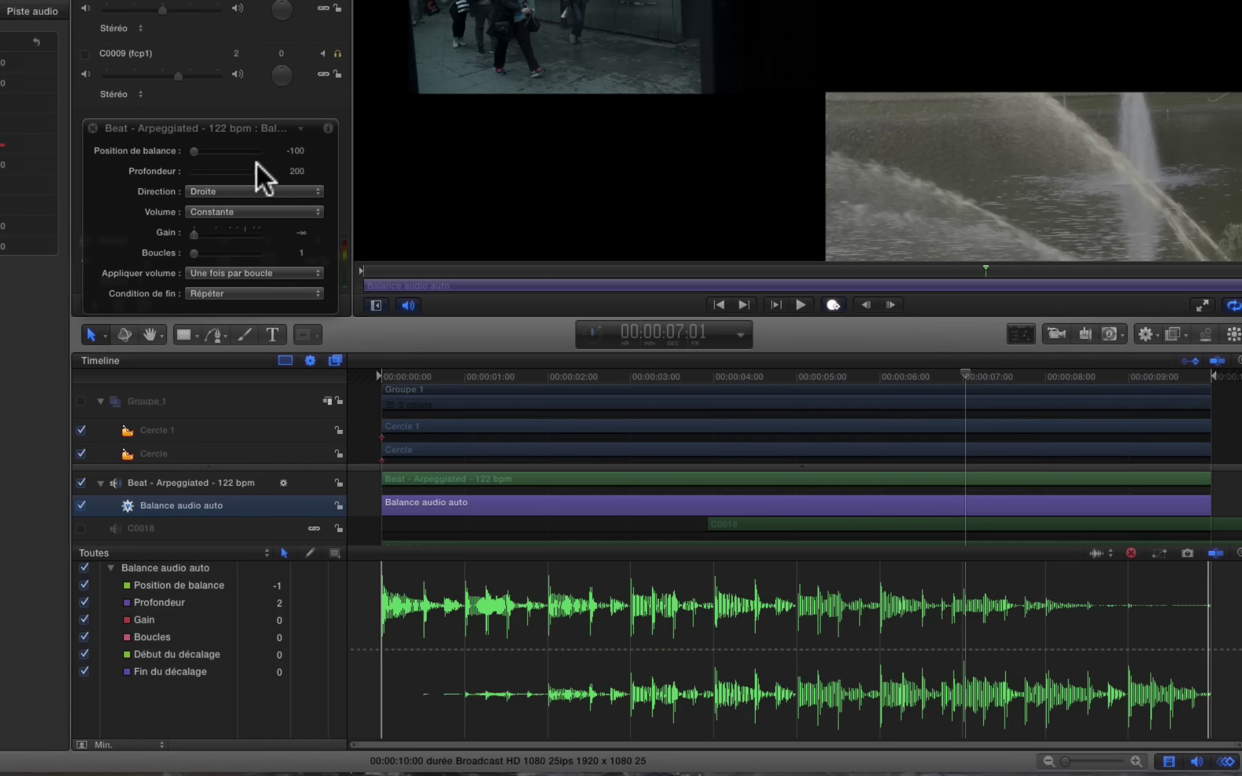
Step: Try a Profondeur of 147, play the track to hear it, and set Profondeur back to 200
{"action": "left_click_drag", "start_coordinate": [254, 169], "coordinate": [242, 170]}
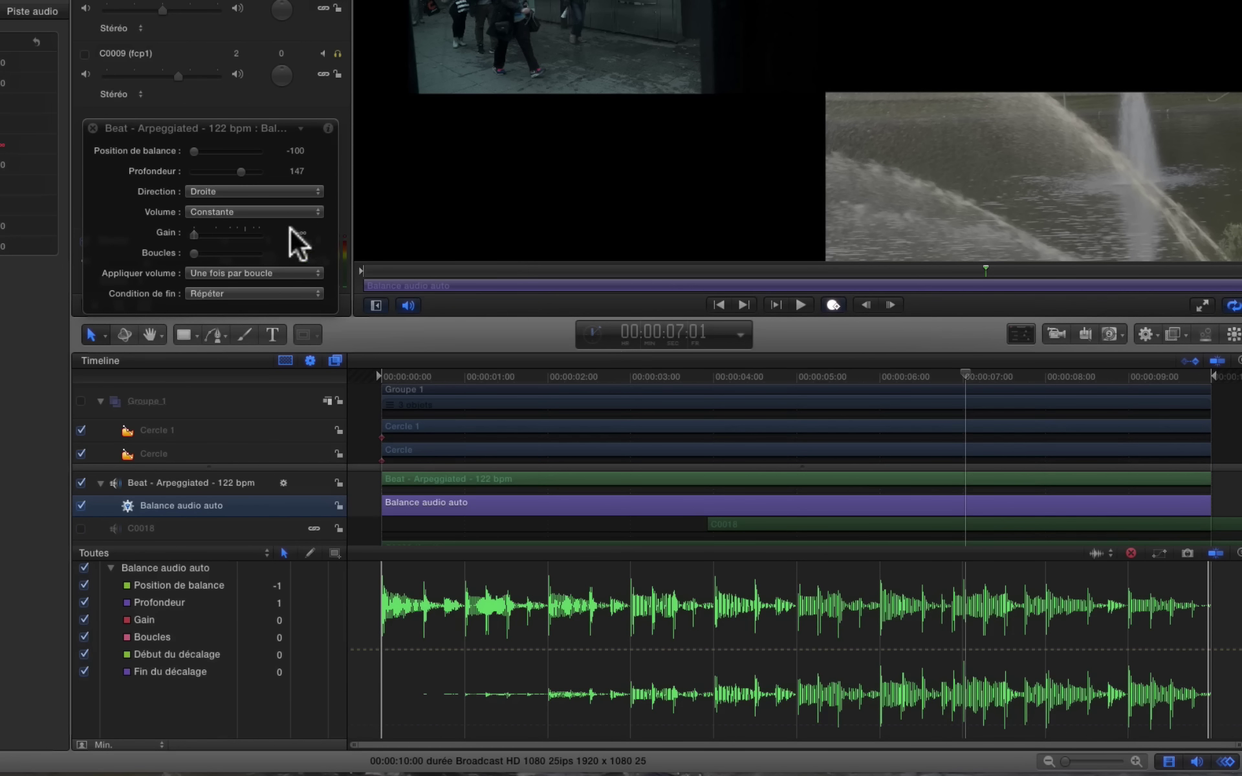
{"action": "left_click_drag", "start_coordinate": [957, 367], "coordinate": [1122, 394]}
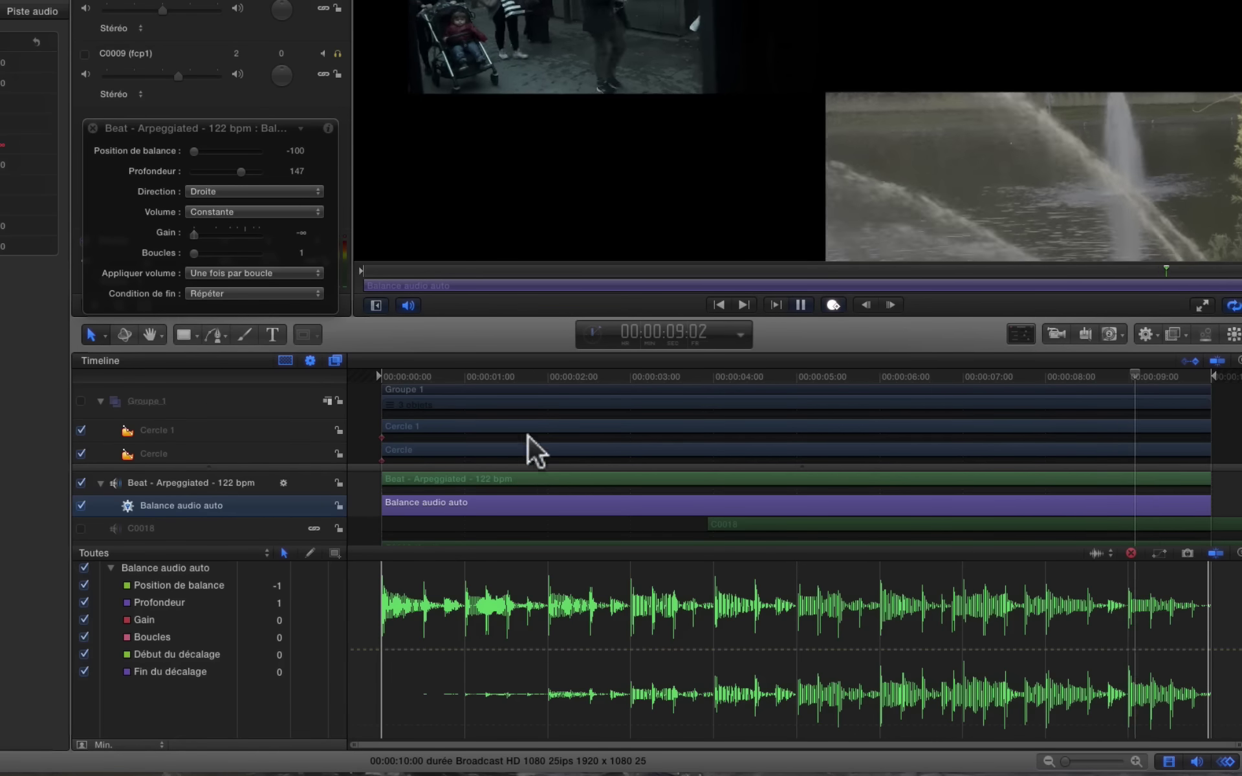
{"action": "left_click", "coordinate": [423, 371]}
{"action": "key", "text": "space"}
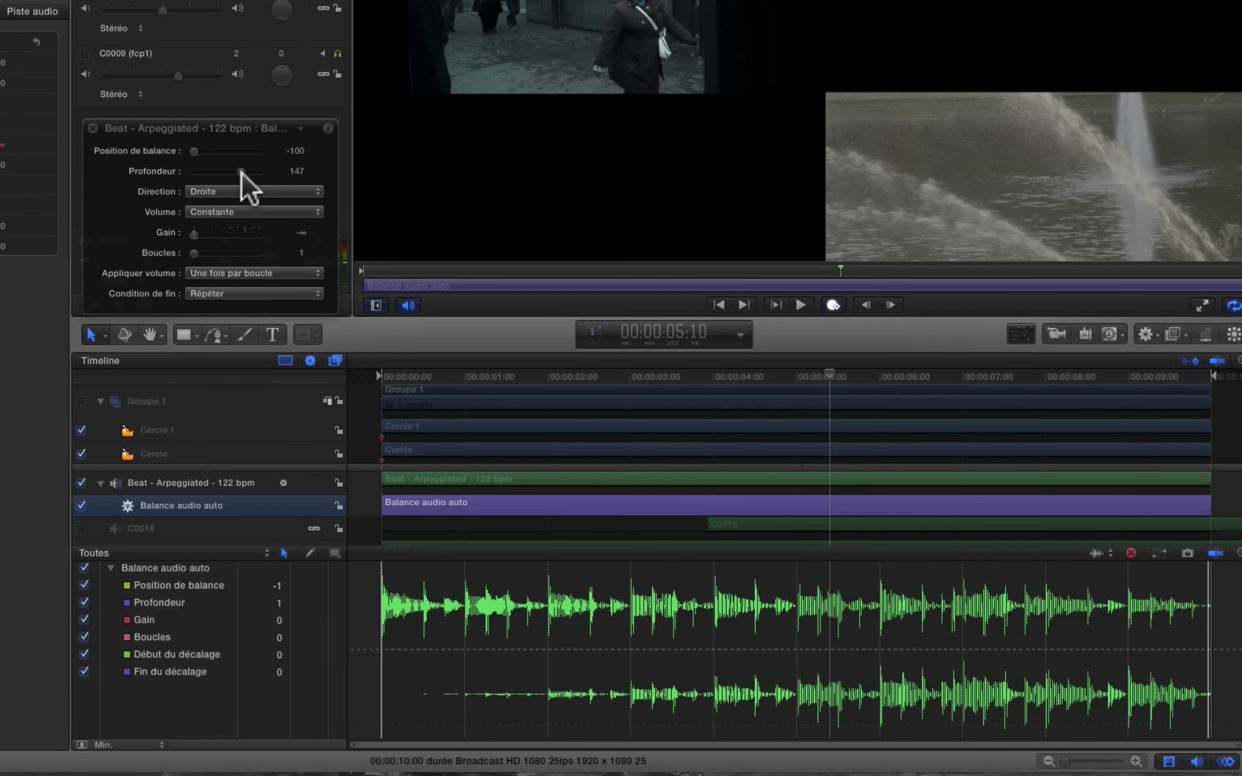
{"action": "left_click_drag", "start_coordinate": [241, 172], "coordinate": [305, 174]}
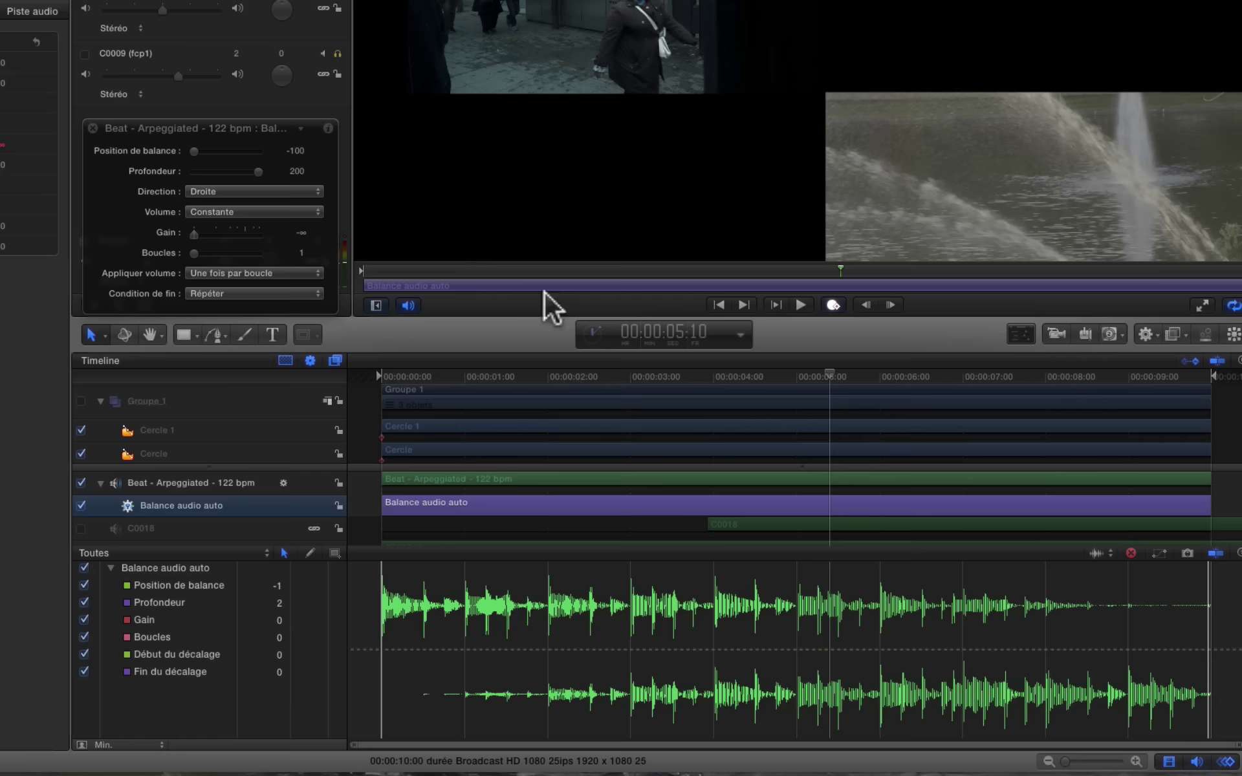
{"action": "left_click_drag", "start_coordinate": [254, 168], "coordinate": [223, 170]}
Step: Compare the Volume options Augmenter pente, Réduire pente and Crescendo on the waveform
{"action": "left_click", "coordinate": [266, 212]}
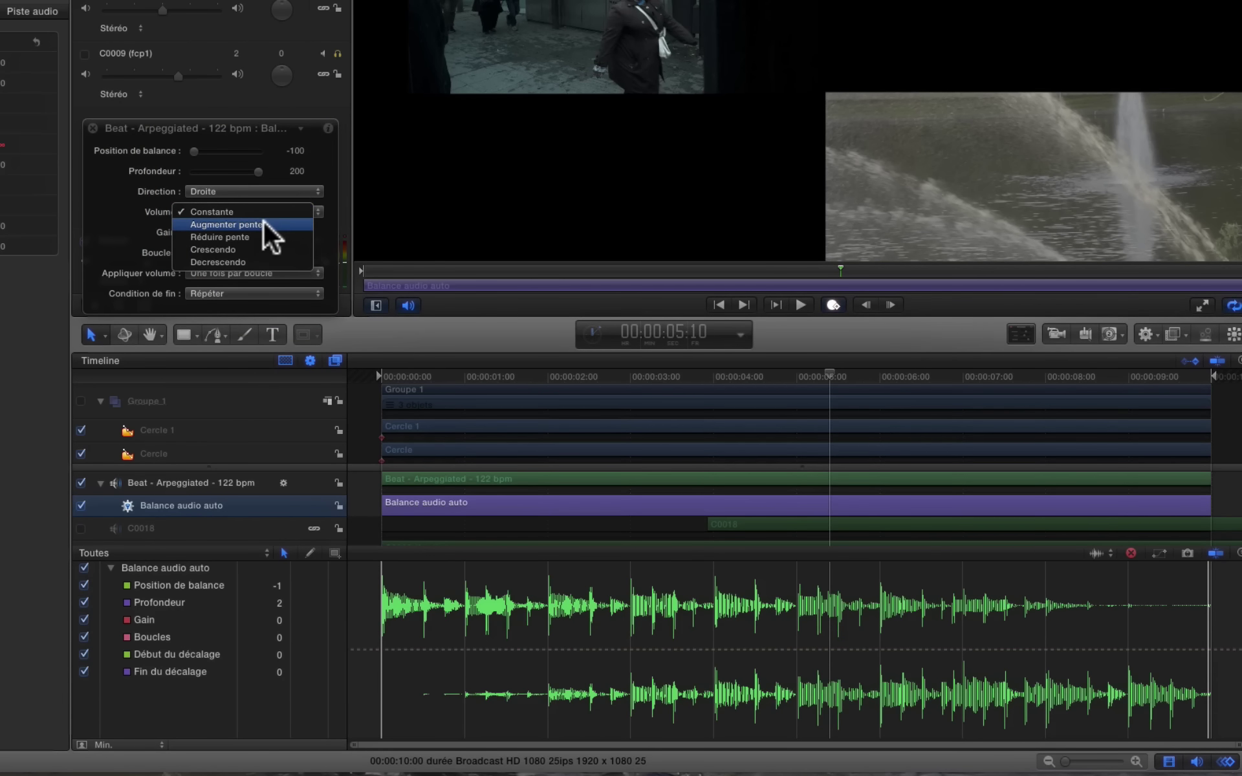
{"action": "left_click", "coordinate": [262, 223]}
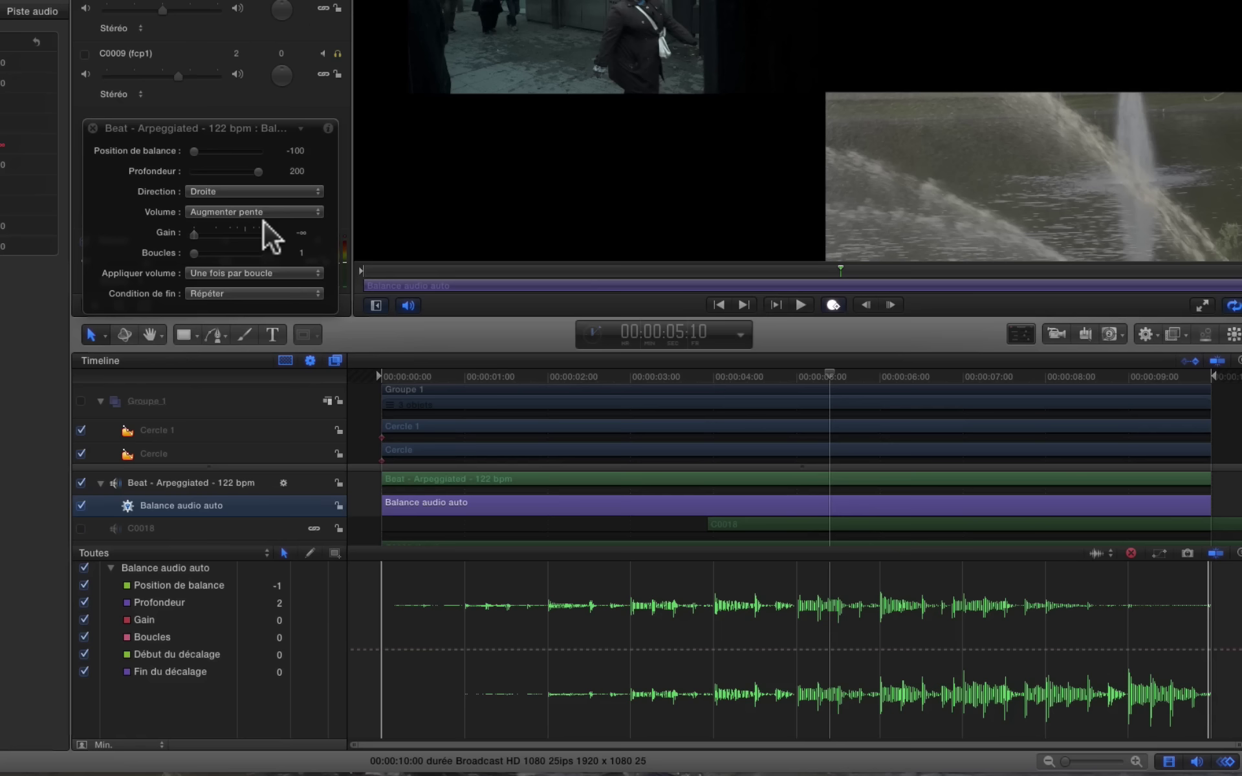
{"action": "left_click", "coordinate": [274, 214]}
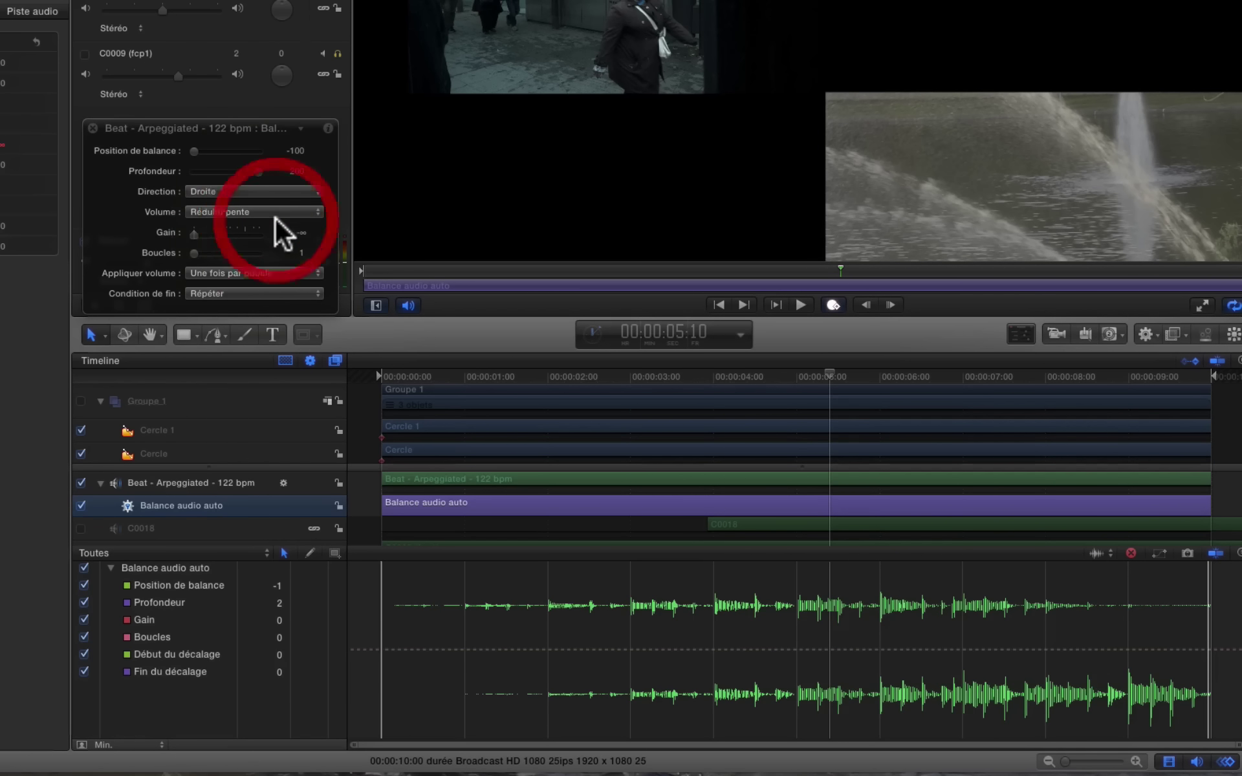
{"action": "left_click", "coordinate": [275, 221]}
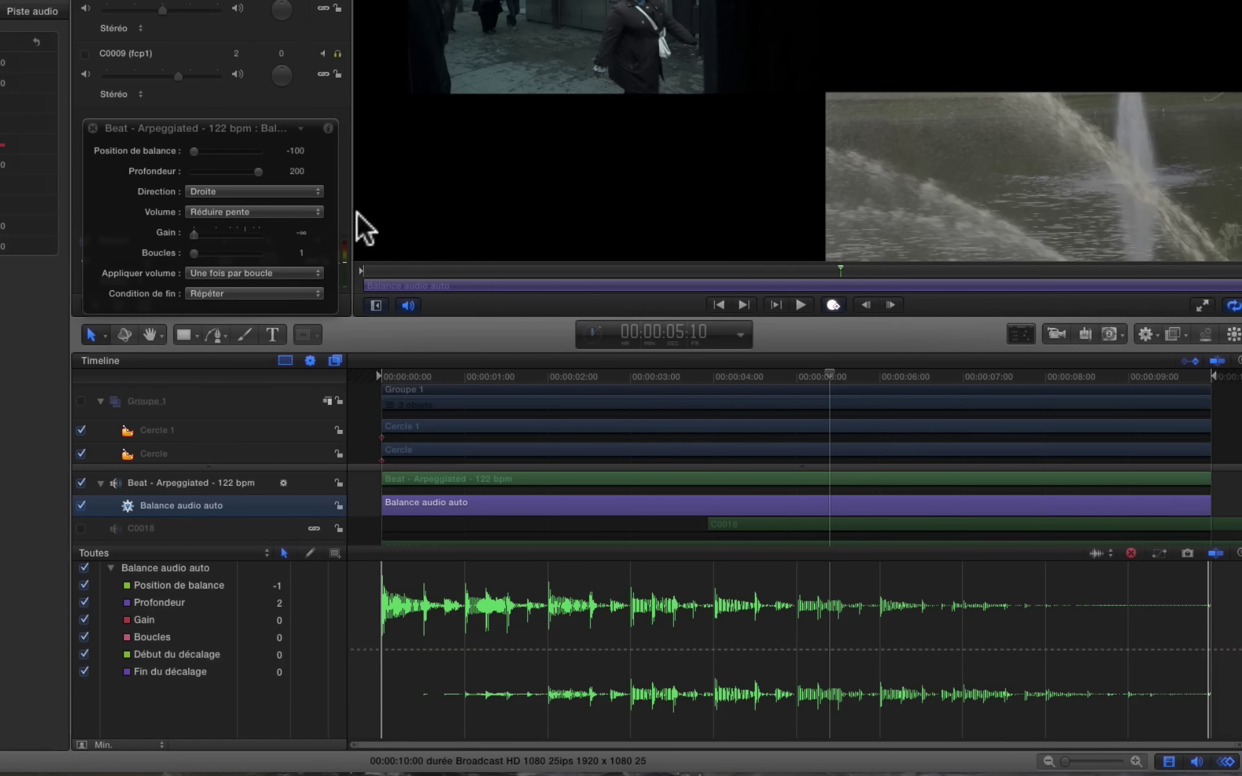
{"action": "left_click", "coordinate": [289, 211]}
{"action": "left_click", "coordinate": [286, 224]}
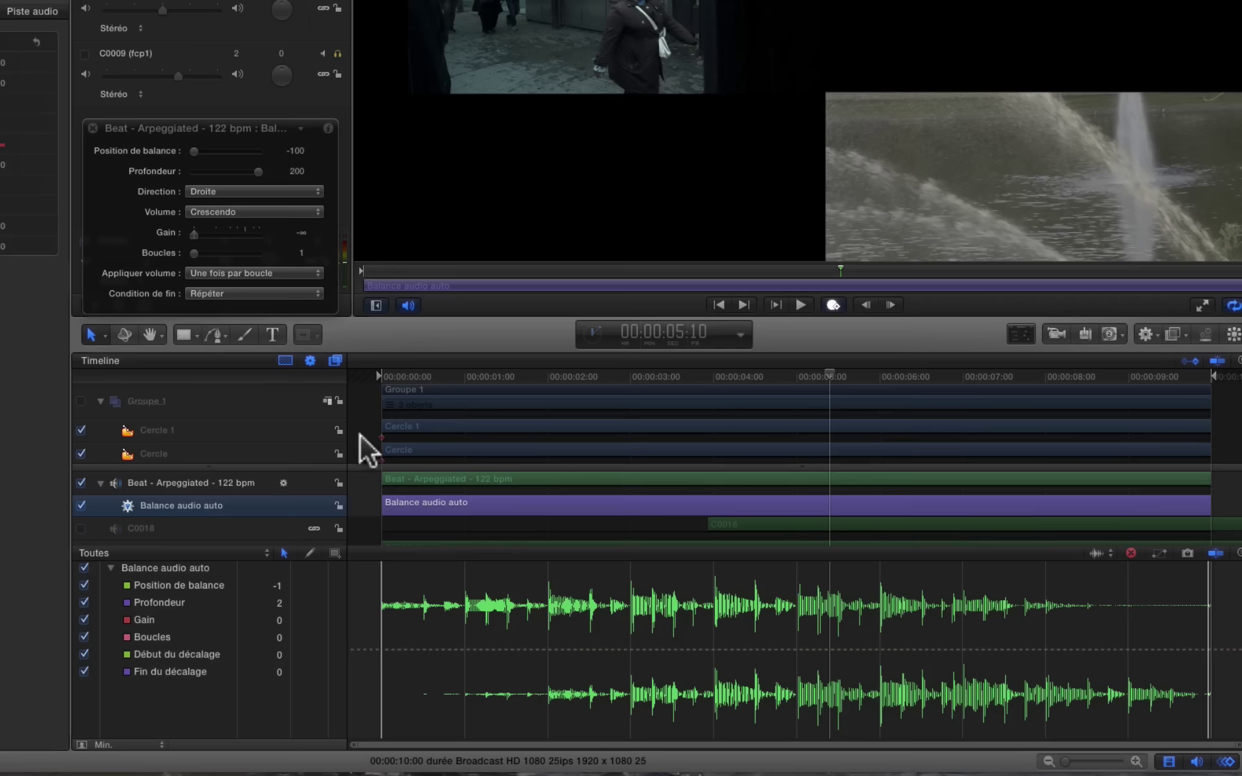
Step: Set Volume to Decrescendo and play the track from the start to hear the effect
{"action": "left_click", "coordinate": [262, 211]}
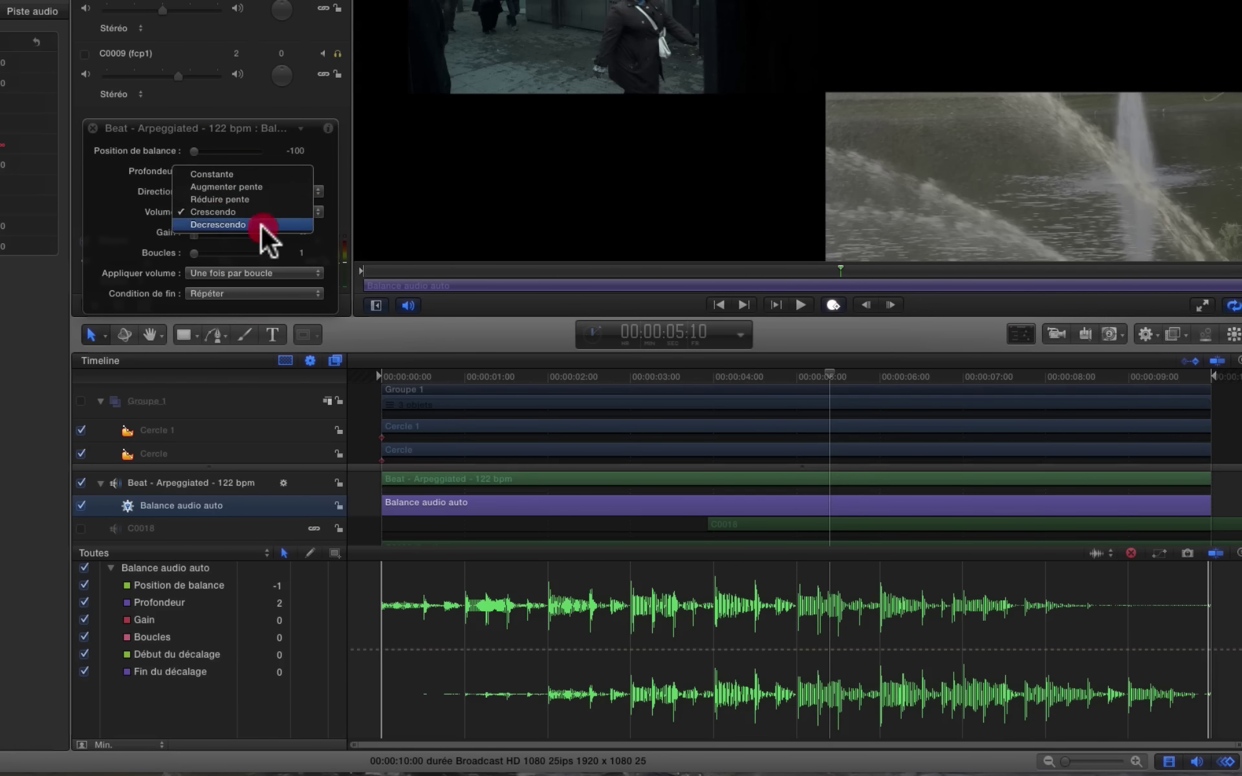
{"action": "left_click", "coordinate": [262, 223]}
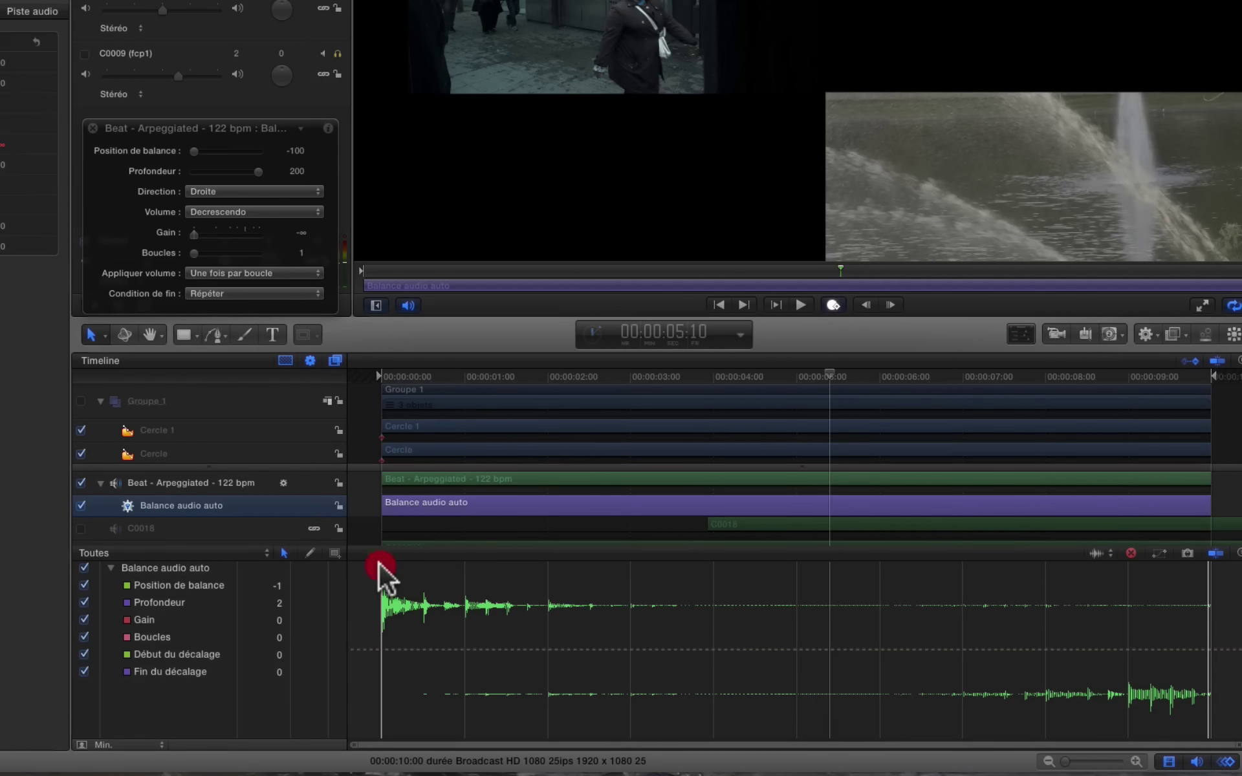
{"action": "left_click_drag", "start_coordinate": [828, 372], "coordinate": [371, 385]}
{"action": "key", "text": "space"}
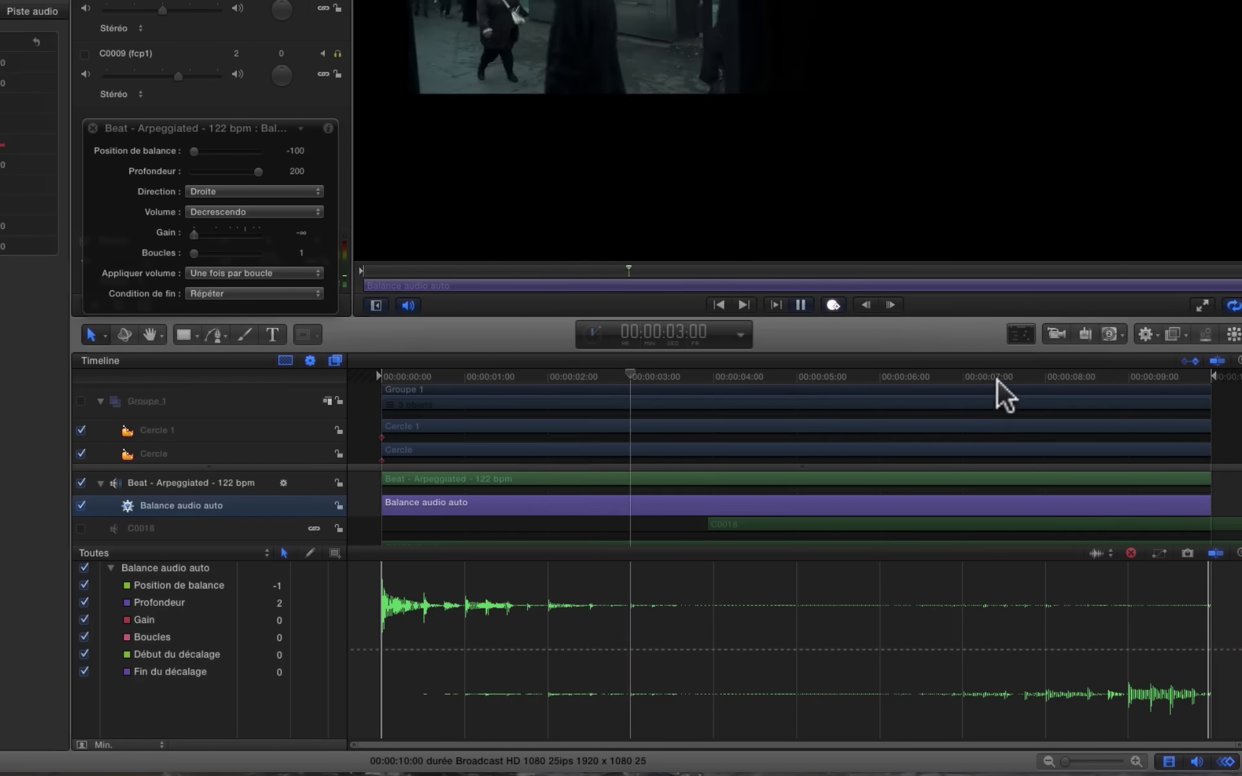
{"action": "key", "text": "space"}
Step: Switch Volume back to Crescendo and listen to the track from the start
{"action": "left_click", "coordinate": [246, 212]}
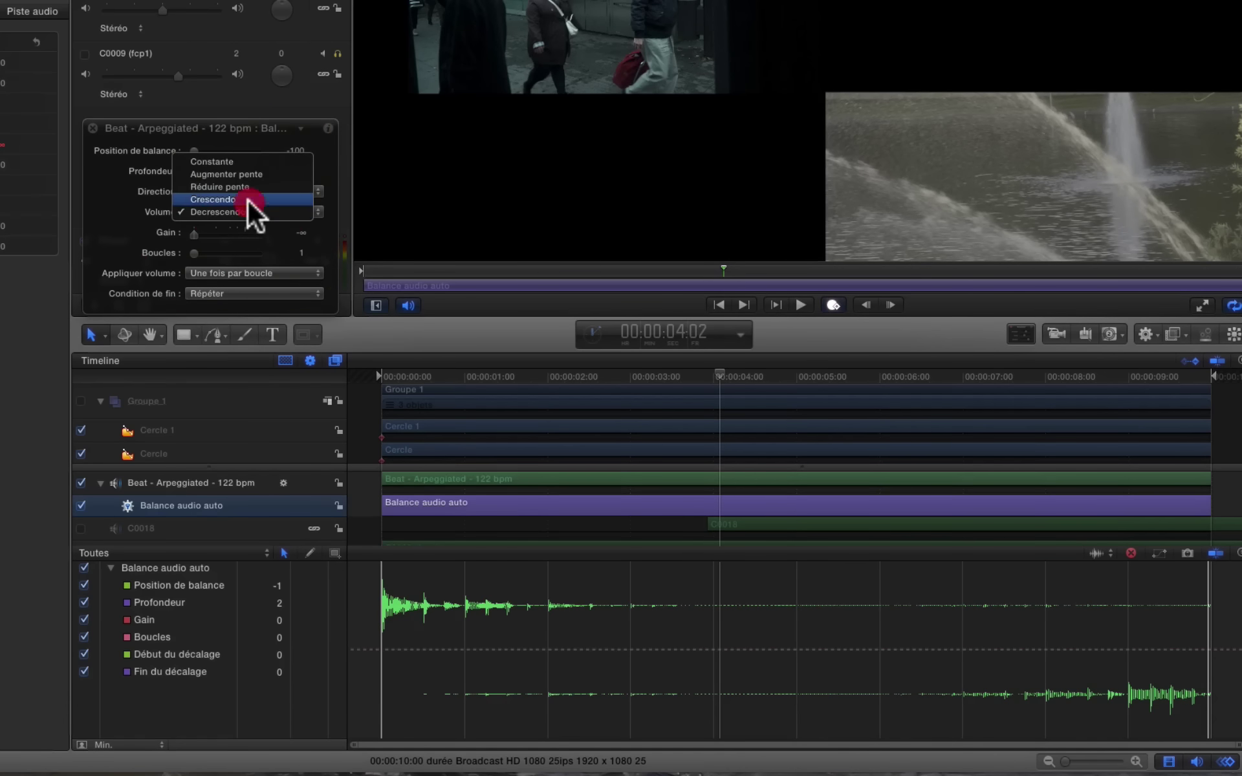
{"action": "left_click", "coordinate": [247, 199]}
{"action": "left_click_drag", "start_coordinate": [488, 376], "coordinate": [364, 369]}
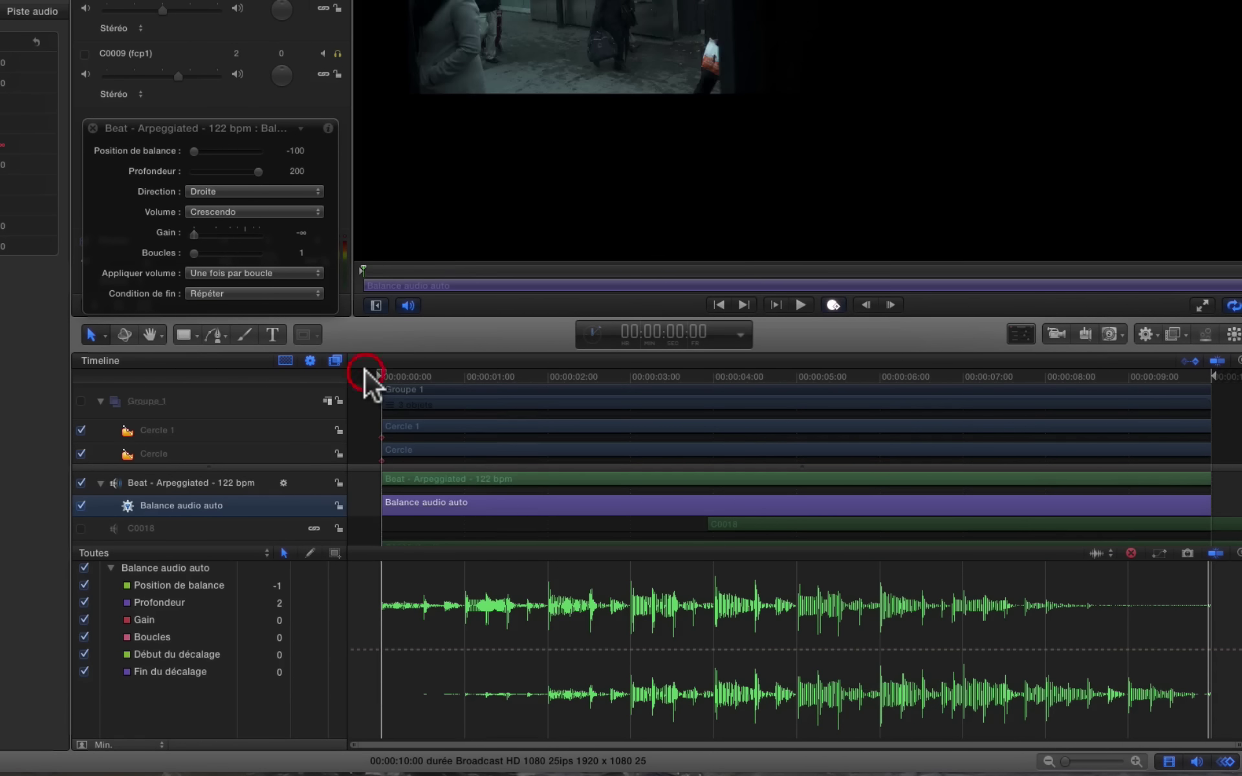
{"action": "key", "text": "space"}
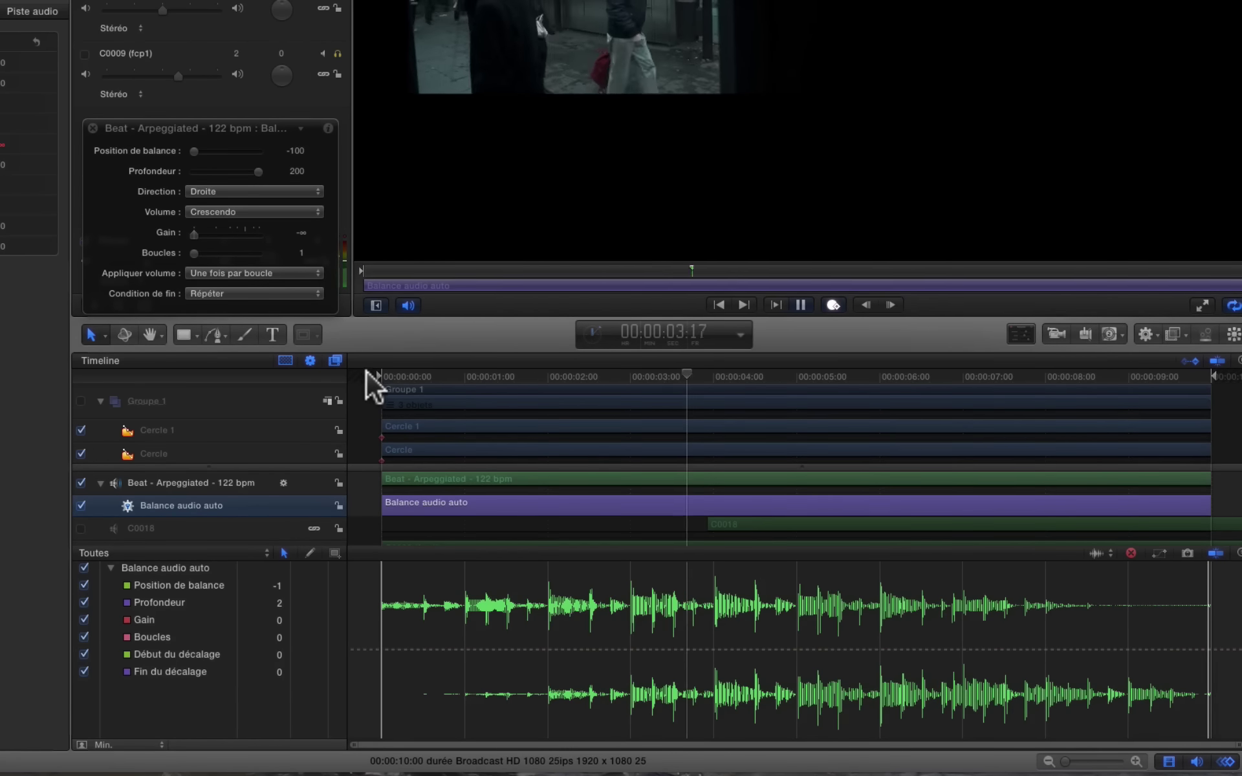
{"action": "key", "text": "space"}
Step: Try a Gain of -6 with Crescendo and Decrescendo, raise it to 9, and return it to the minimum
{"action": "left_click_drag", "start_coordinate": [194, 231], "coordinate": [204, 233]}
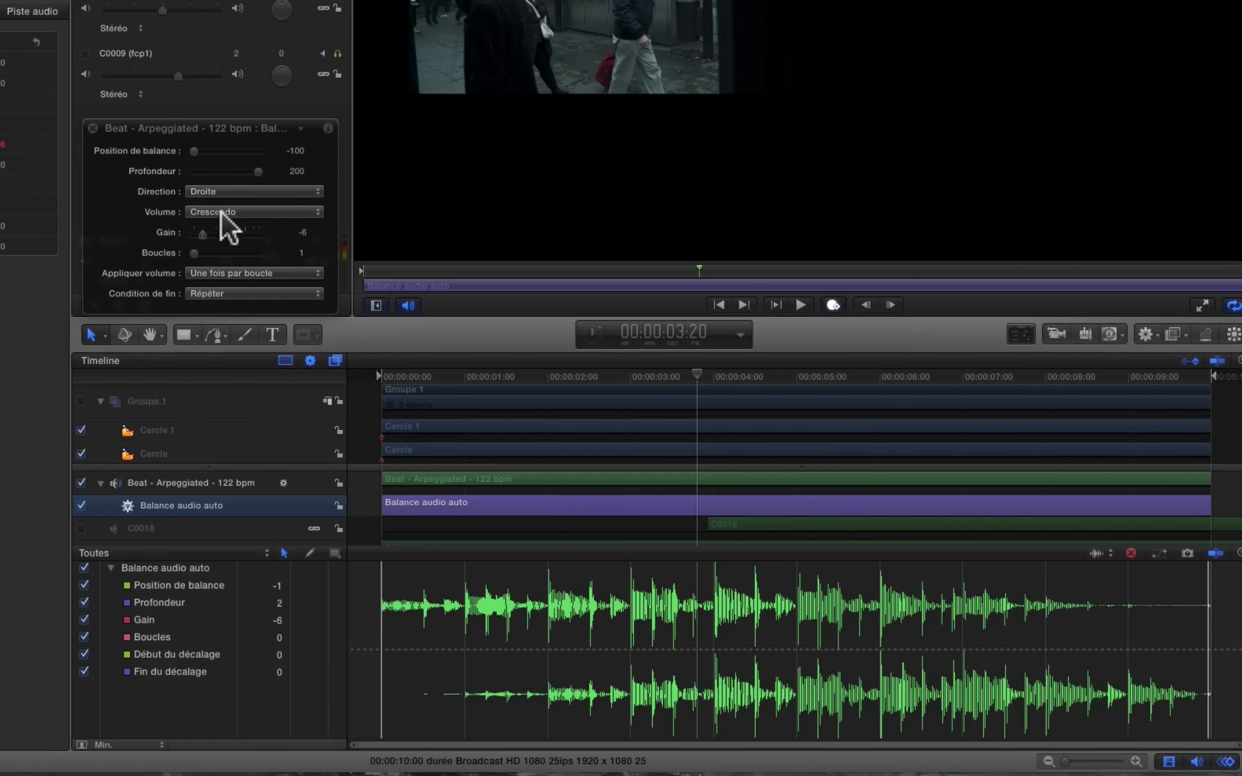
{"action": "left_click", "coordinate": [220, 212]}
{"action": "left_click", "coordinate": [223, 220]}
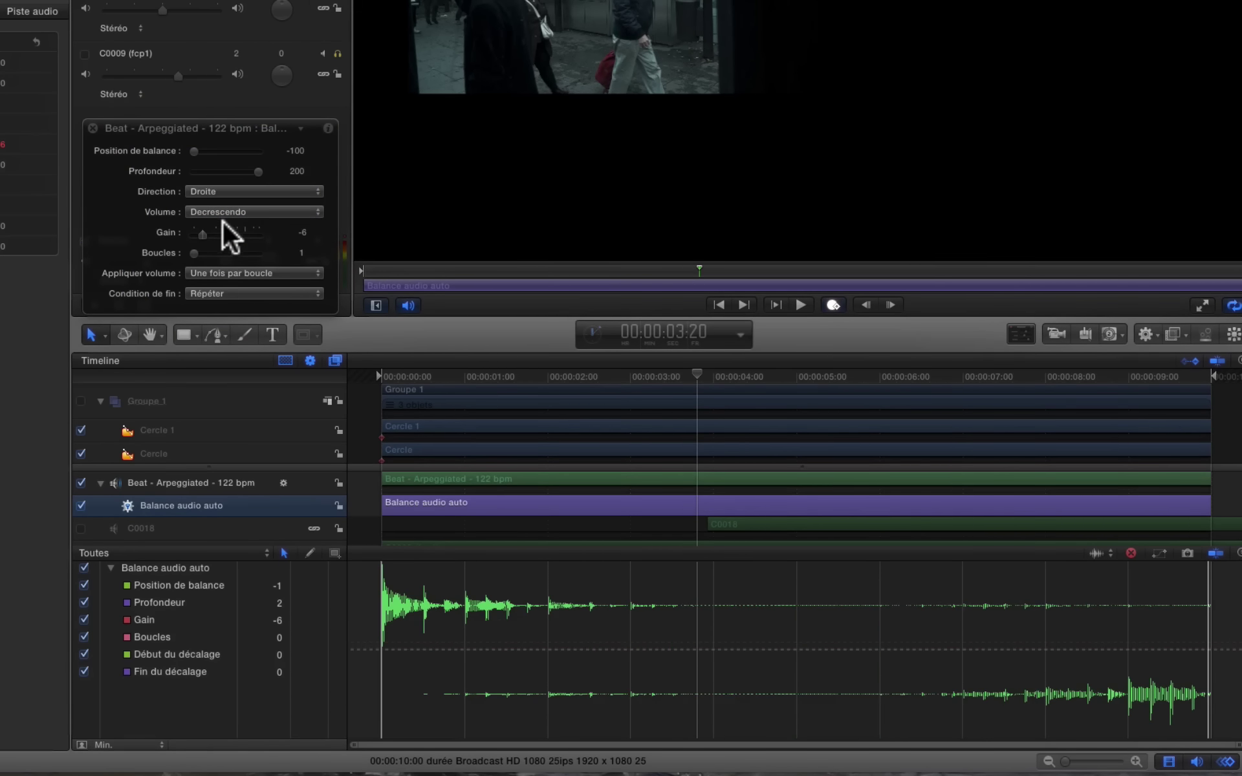
{"action": "left_click_drag", "start_coordinate": [218, 231], "coordinate": [236, 232]}
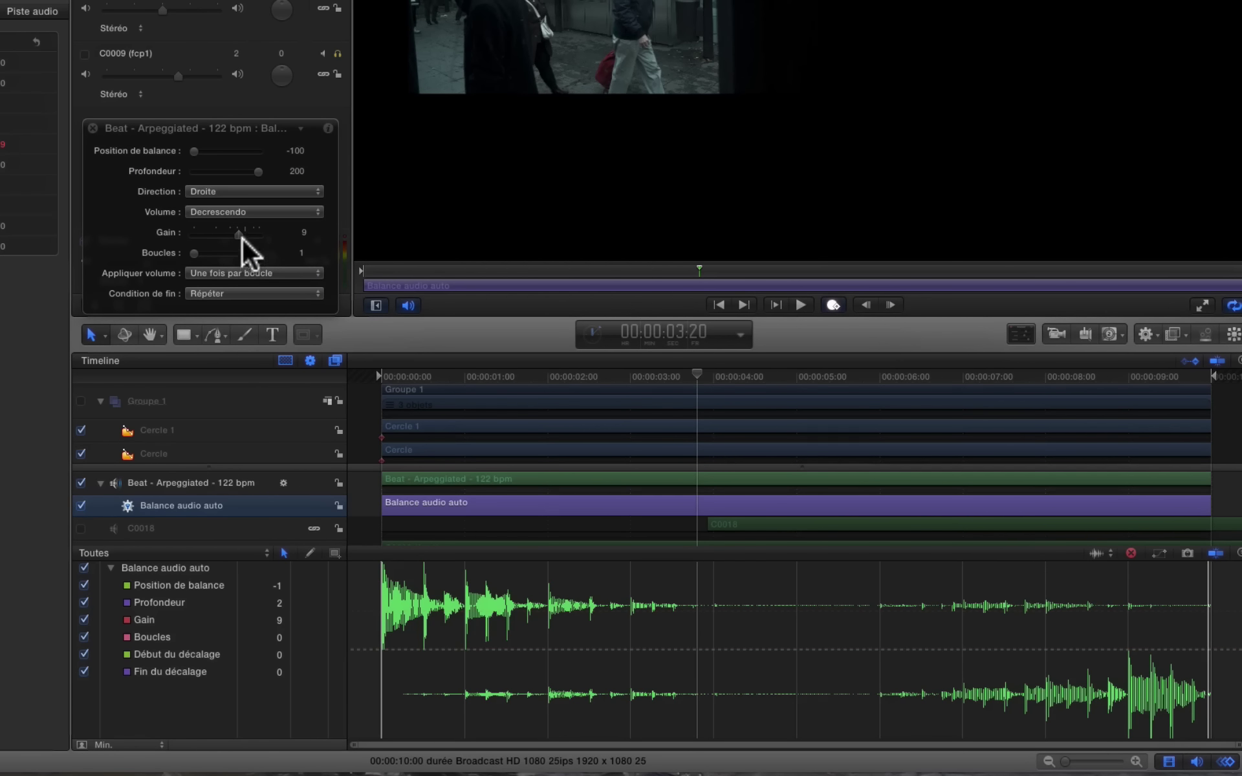
{"action": "left_click_drag", "start_coordinate": [235, 230], "coordinate": [154, 230]}
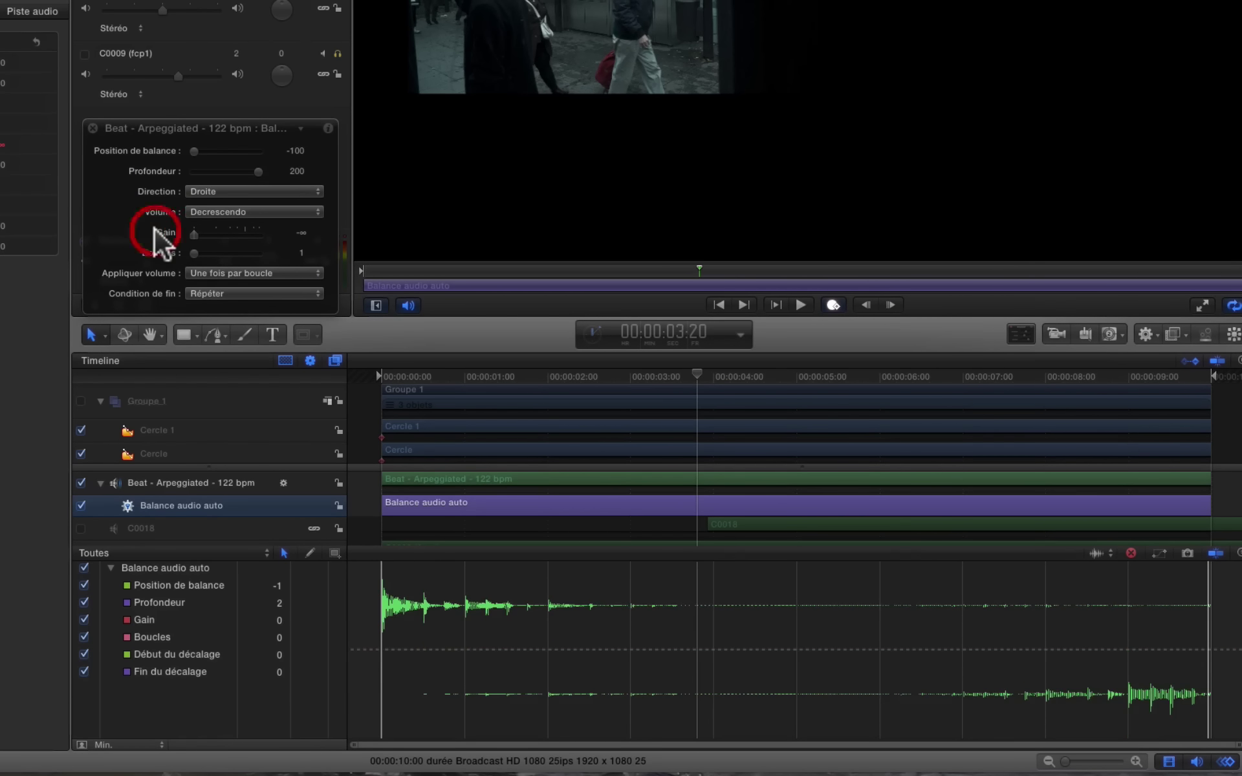
Step: Set Volume to Constante and Boucles to 6, and play the repeated panning from the start
{"action": "left_click", "coordinate": [261, 212]}
{"action": "left_click", "coordinate": [237, 161]}
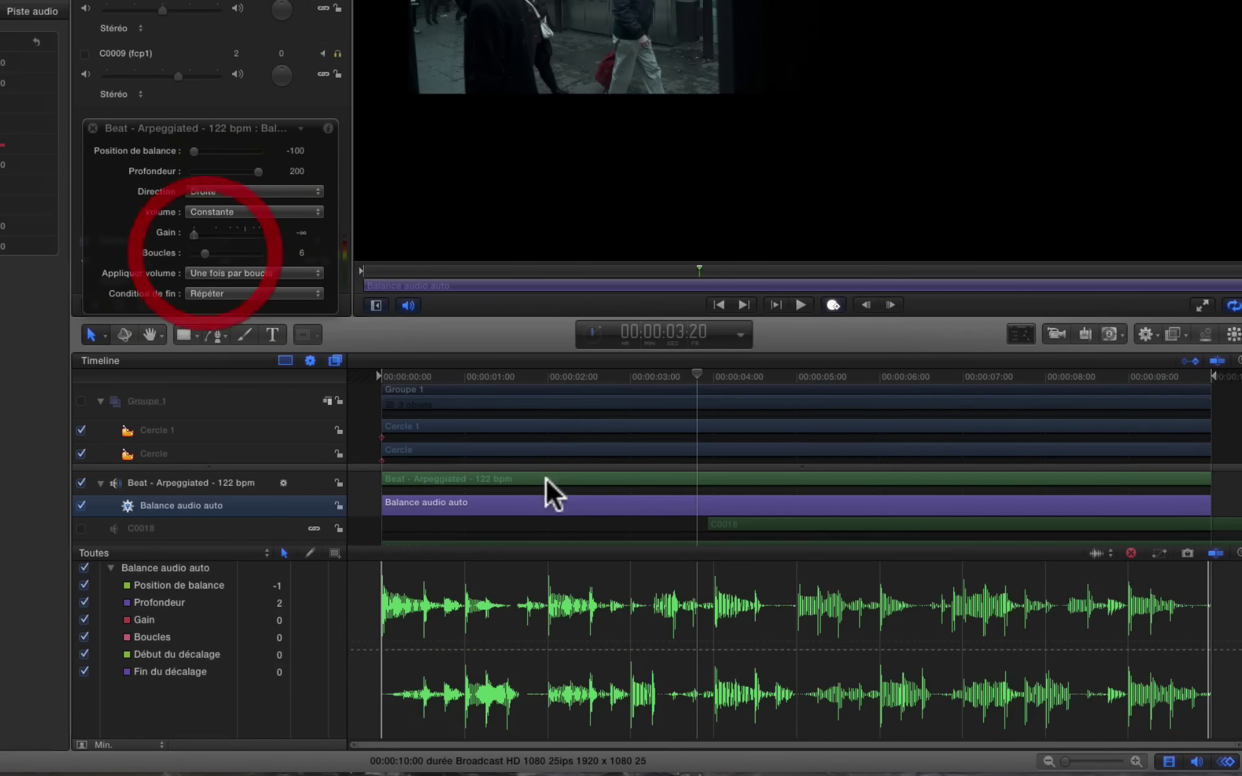
{"action": "left_click_drag", "start_coordinate": [536, 386], "coordinate": [401, 383]}
{"action": "left_click", "coordinate": [312, 391]}
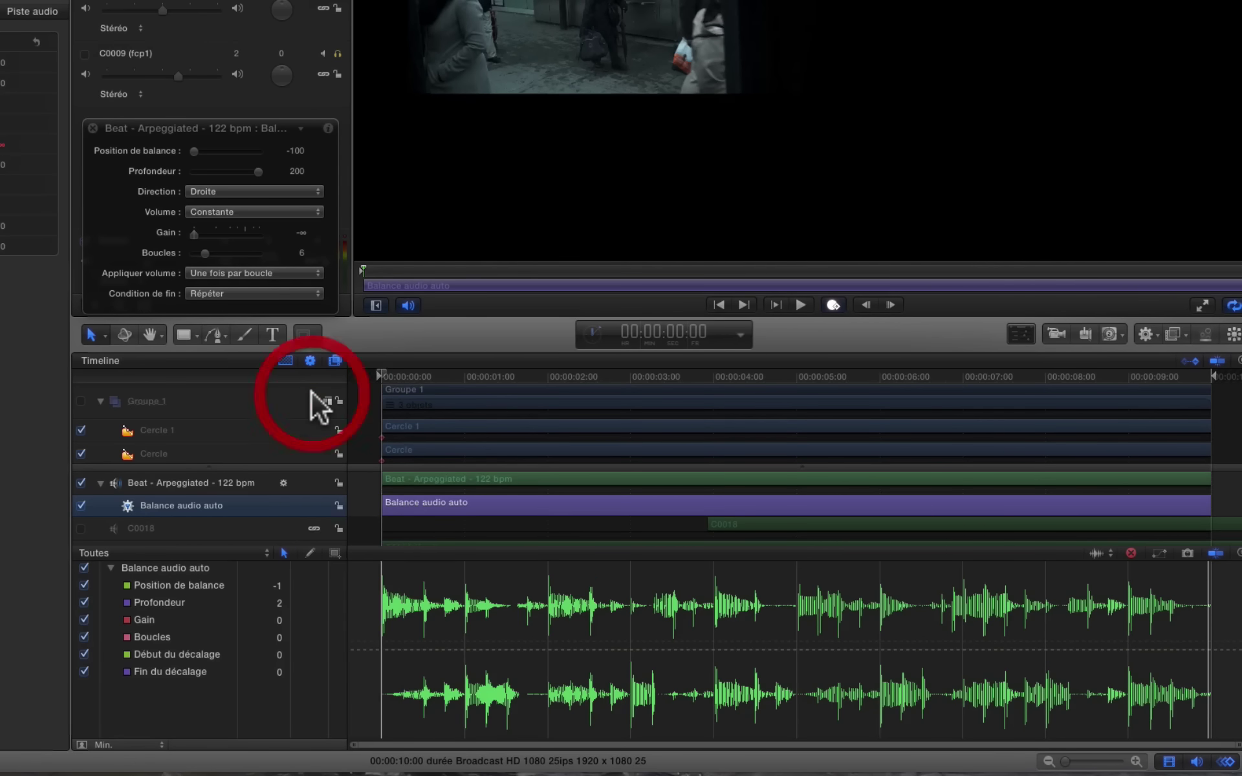
{"action": "key", "text": "space"}
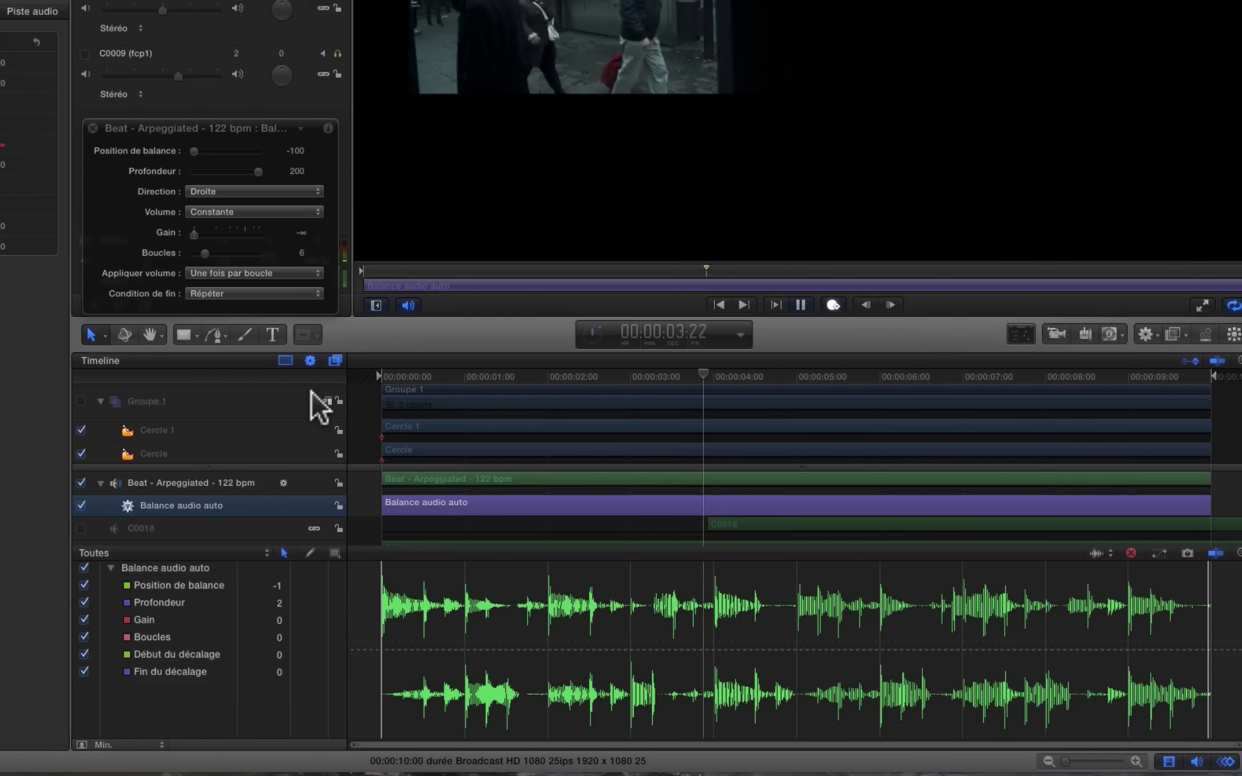
{"action": "key", "text": "space"}
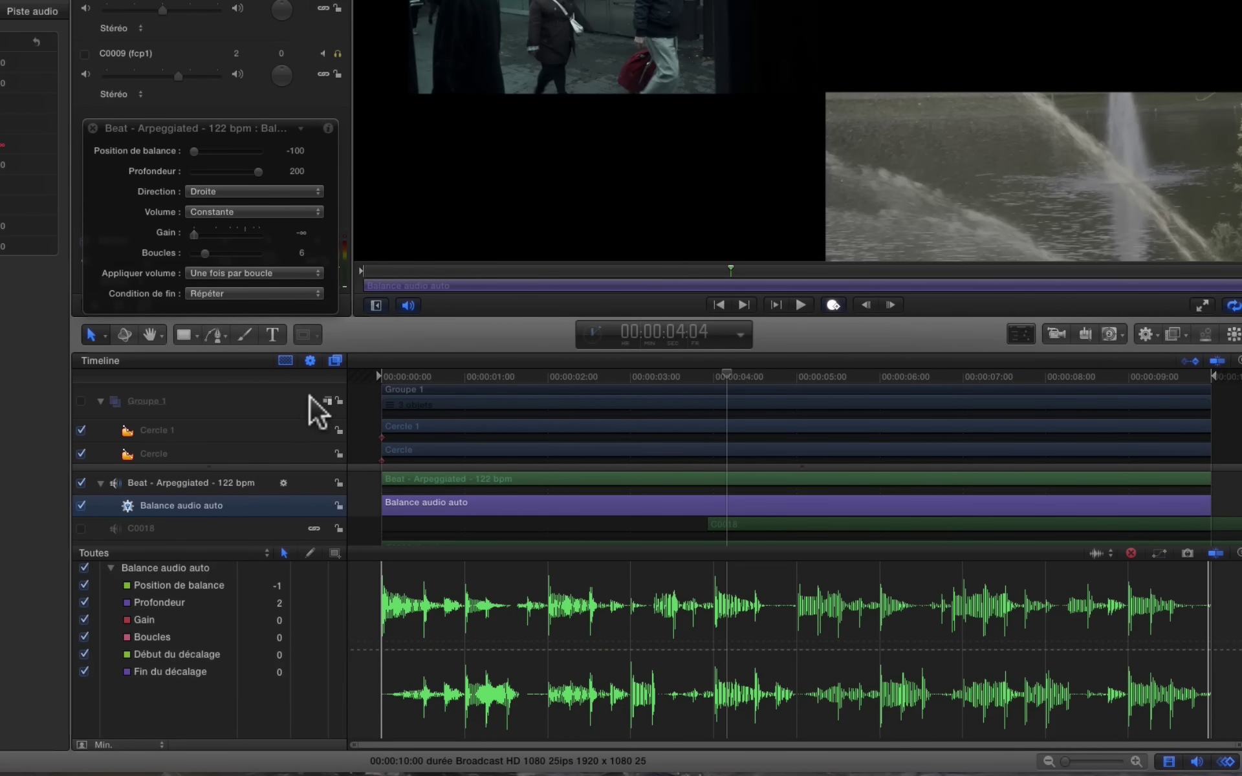
Step: Set Appliquer volume to Sur la durée totale and raise the Gain to 5
{"action": "left_click", "coordinate": [294, 273]}
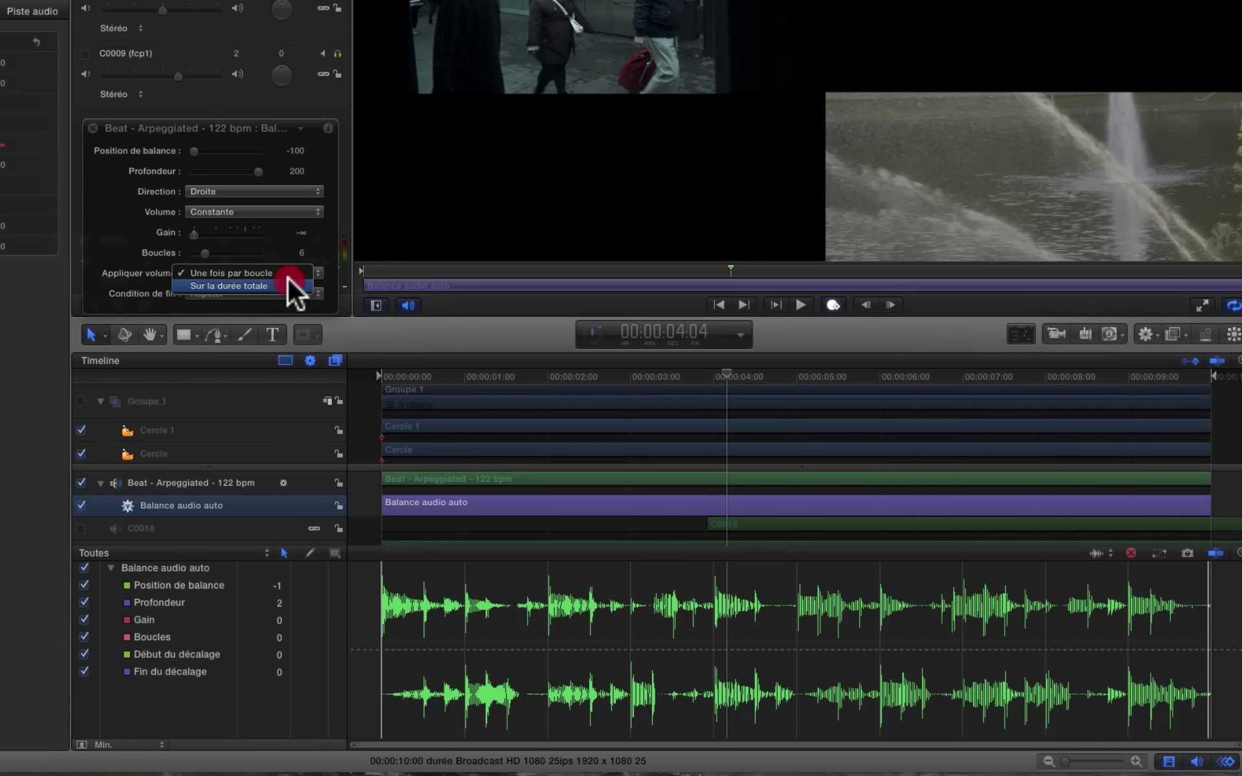
{"action": "left_click", "coordinate": [287, 279]}
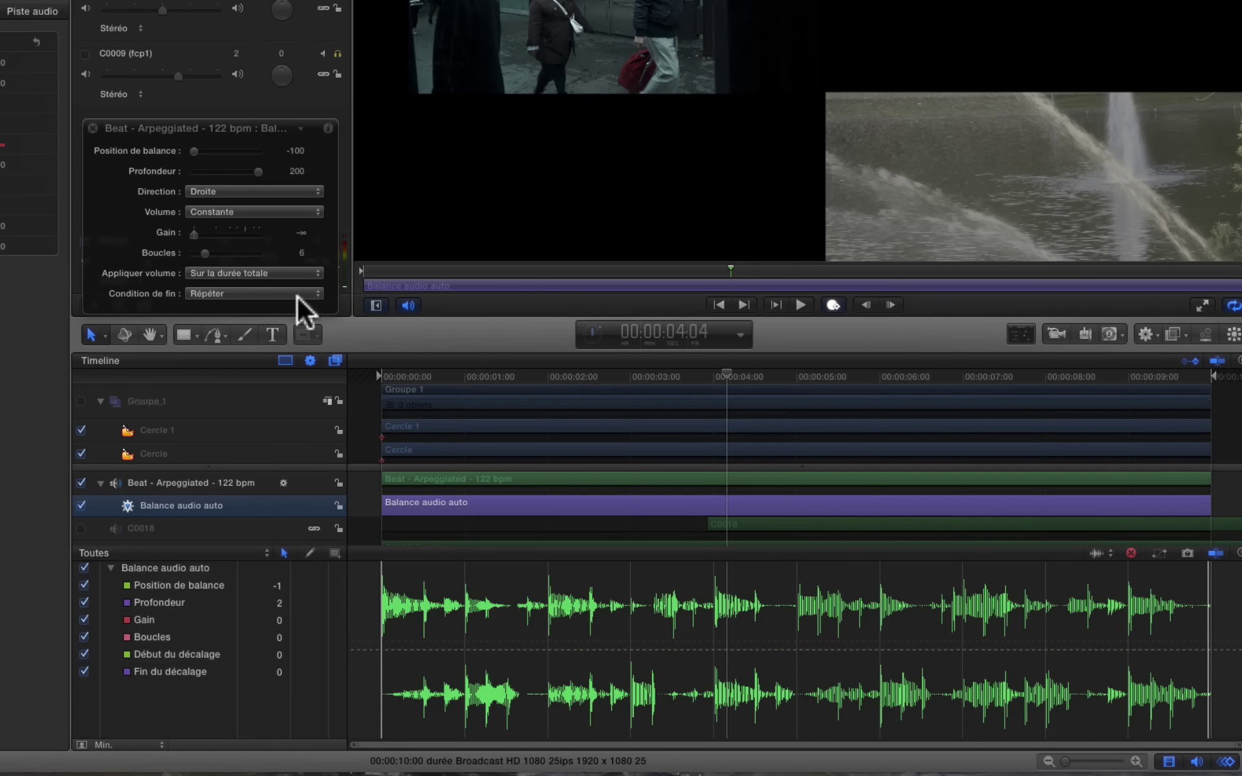
{"action": "left_click_drag", "start_coordinate": [186, 231], "coordinate": [220, 231]}
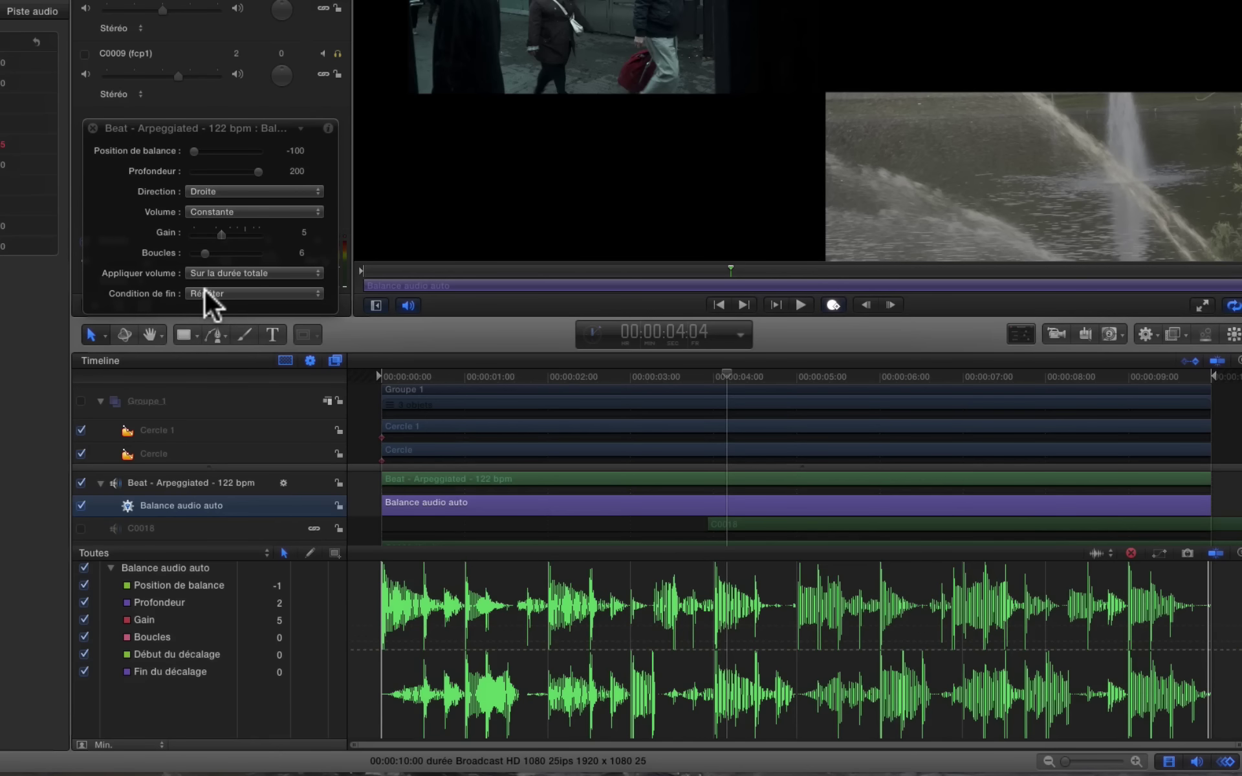
Step: Set Direction to Gauche and Position de balance to 100, with Profondeur at its 200 maximum
{"action": "left_click", "coordinate": [231, 192]}
{"action": "left_click", "coordinate": [233, 180]}
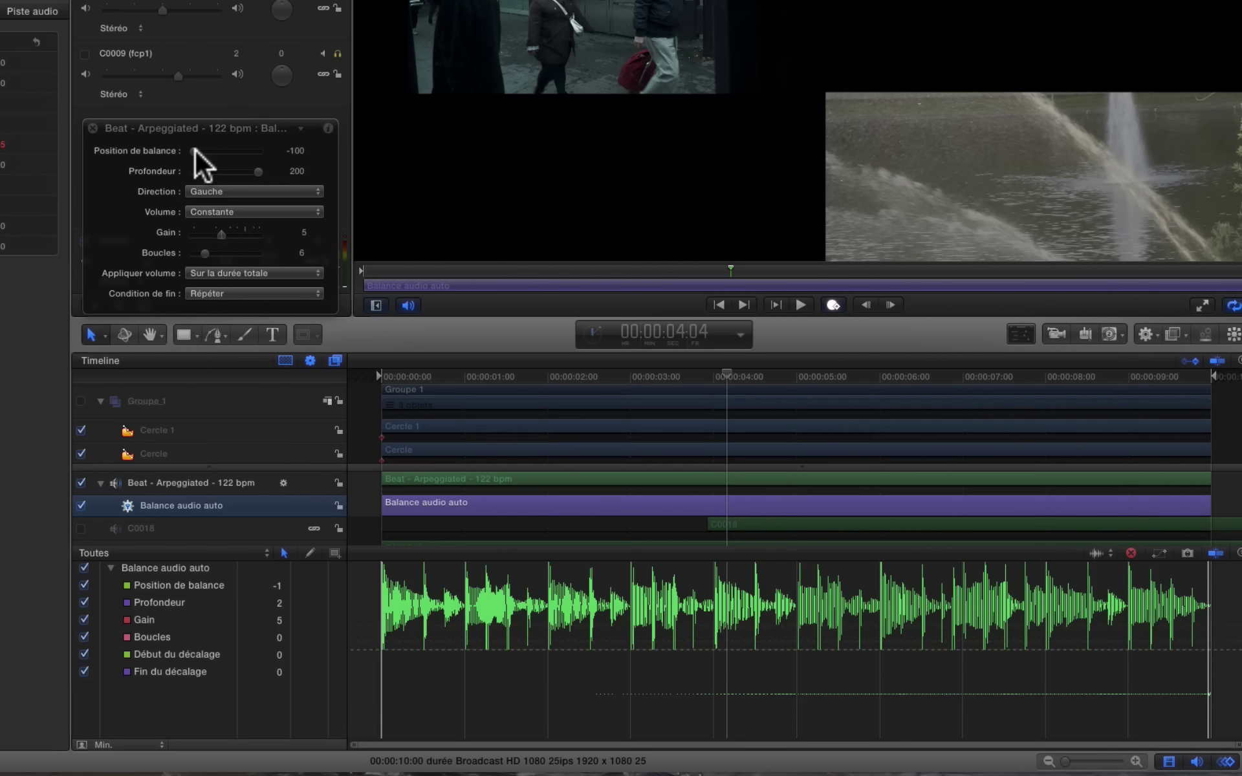
{"action": "left_click_drag", "start_coordinate": [195, 150], "coordinate": [313, 161]}
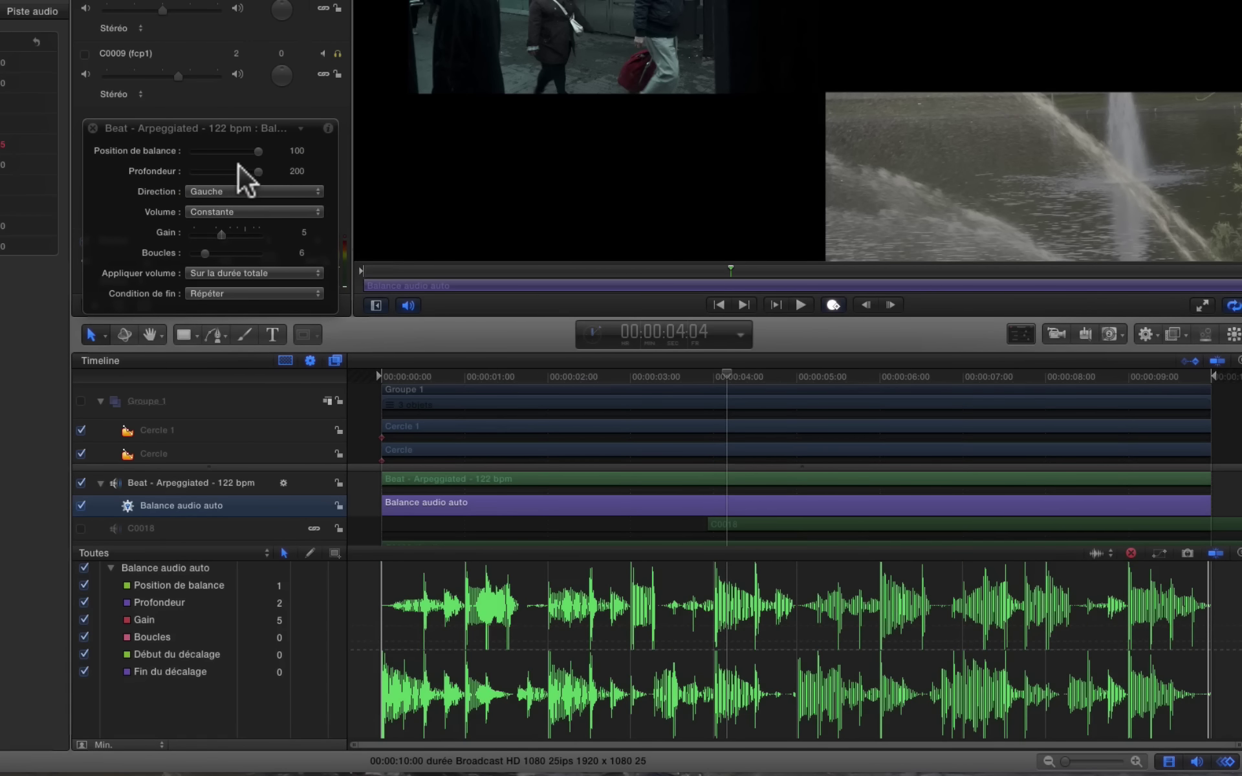
{"action": "left_click_drag", "start_coordinate": [251, 168], "coordinate": [397, 179]}
Step: Play the reversed panning from the start and reduce Boucles to 1 during playback
{"action": "left_click_drag", "start_coordinate": [723, 375], "coordinate": [373, 399]}
{"action": "key", "text": "space"}
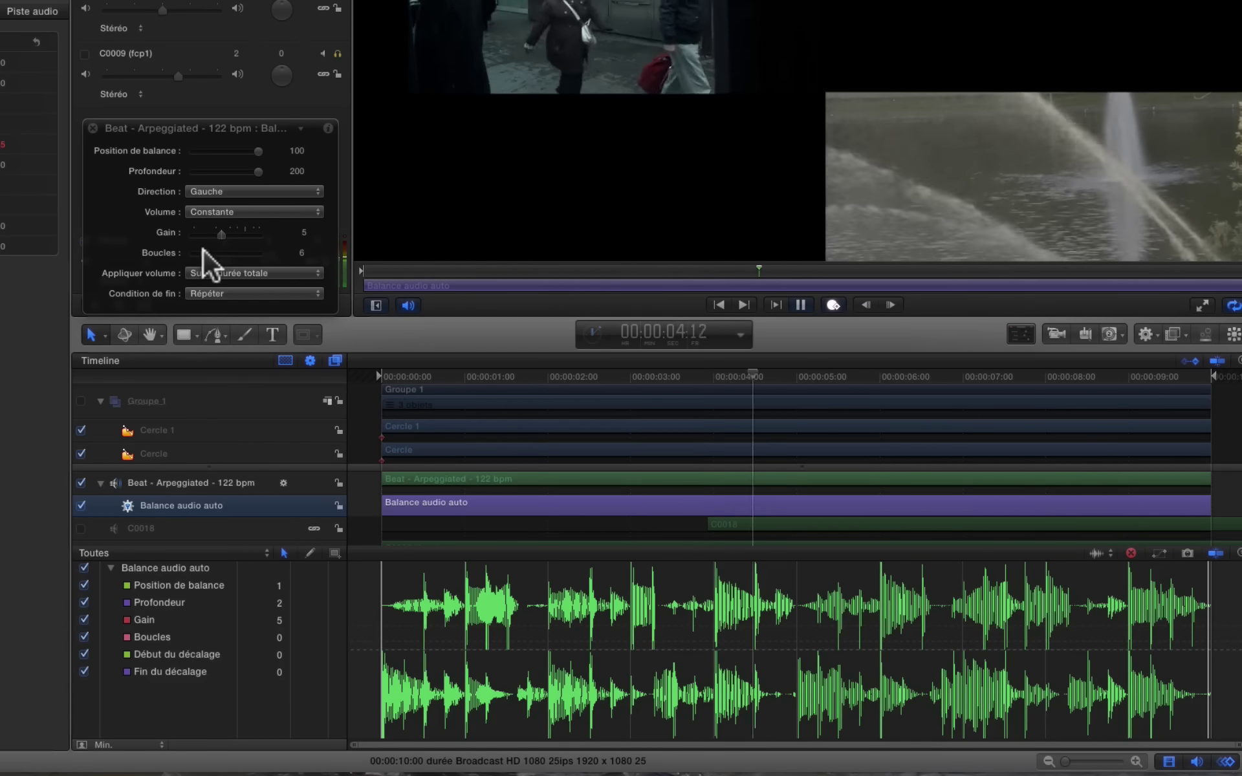
{"action": "left_click_drag", "start_coordinate": [204, 252], "coordinate": [155, 254]}
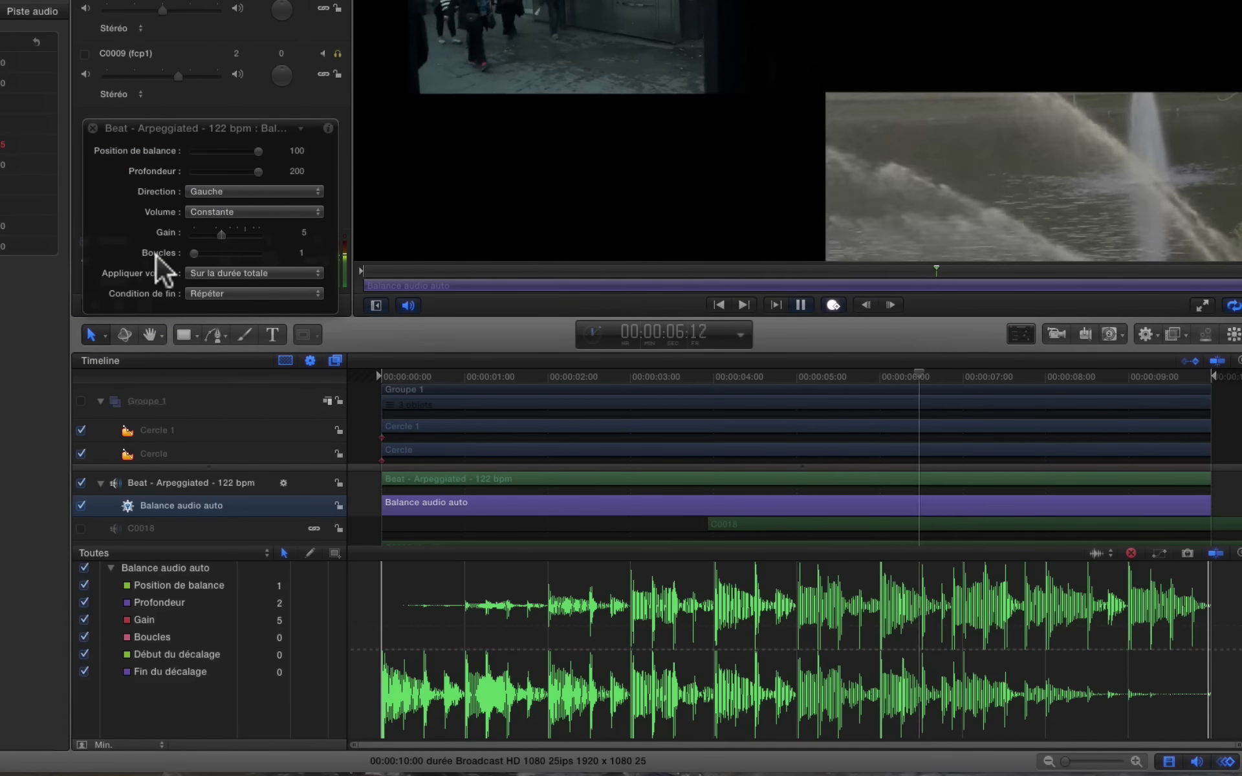
{"action": "key", "text": "space"}
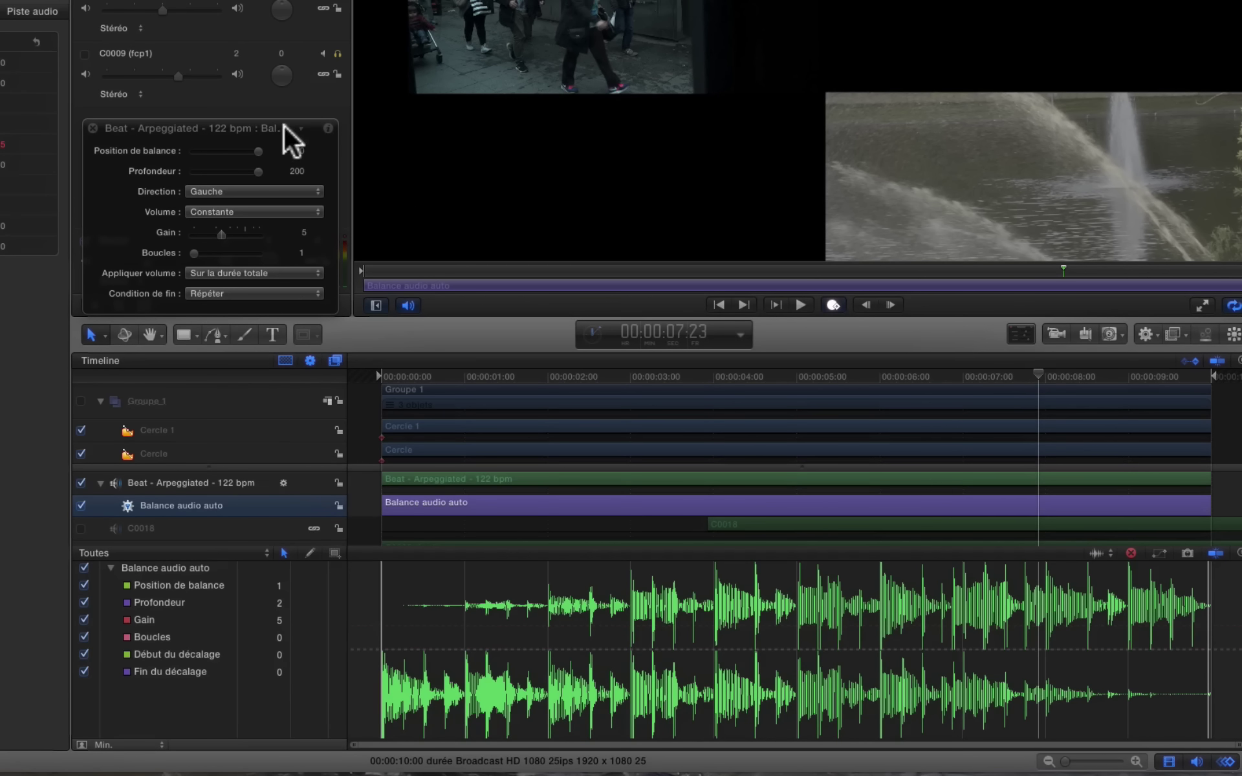
{"action": "left_click", "coordinate": [564, 512]}
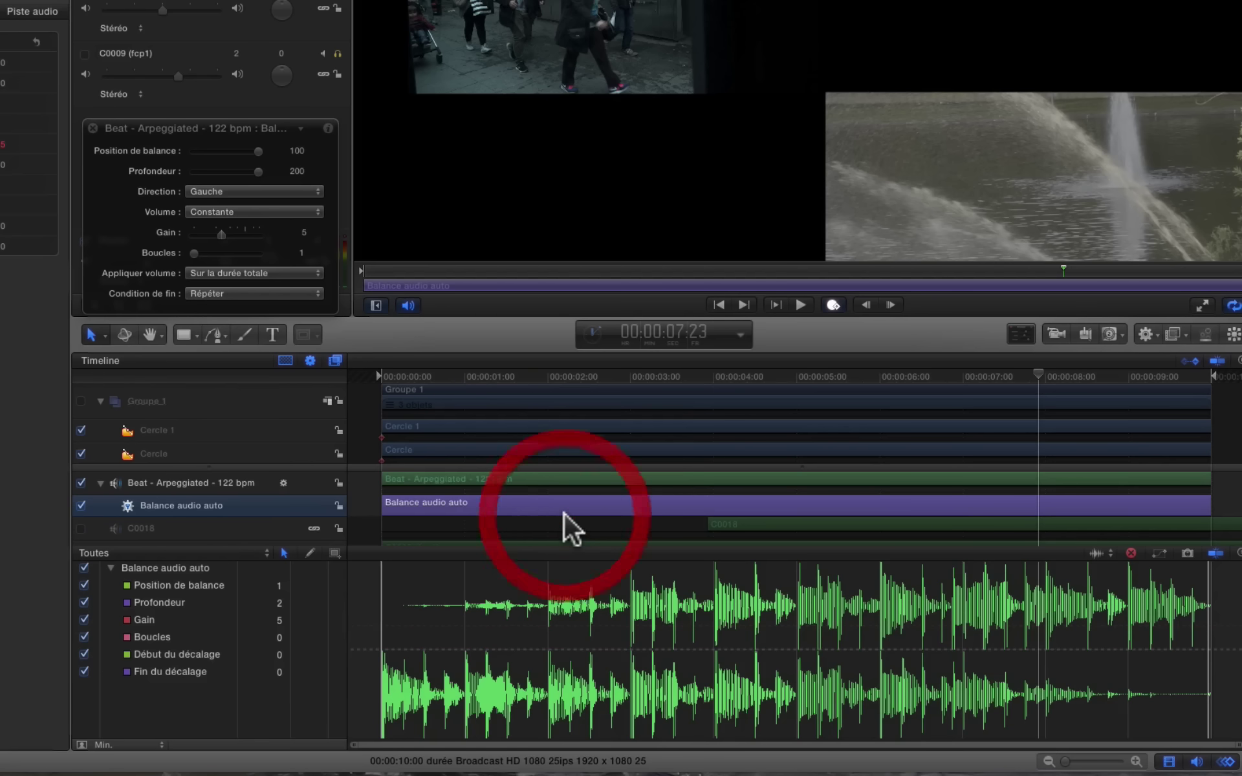
Step: Delete the Balance audio auto behavior from the Beat - Arpeggiated track and display the project's layer list
{"action": "key", "text": "Delete"}
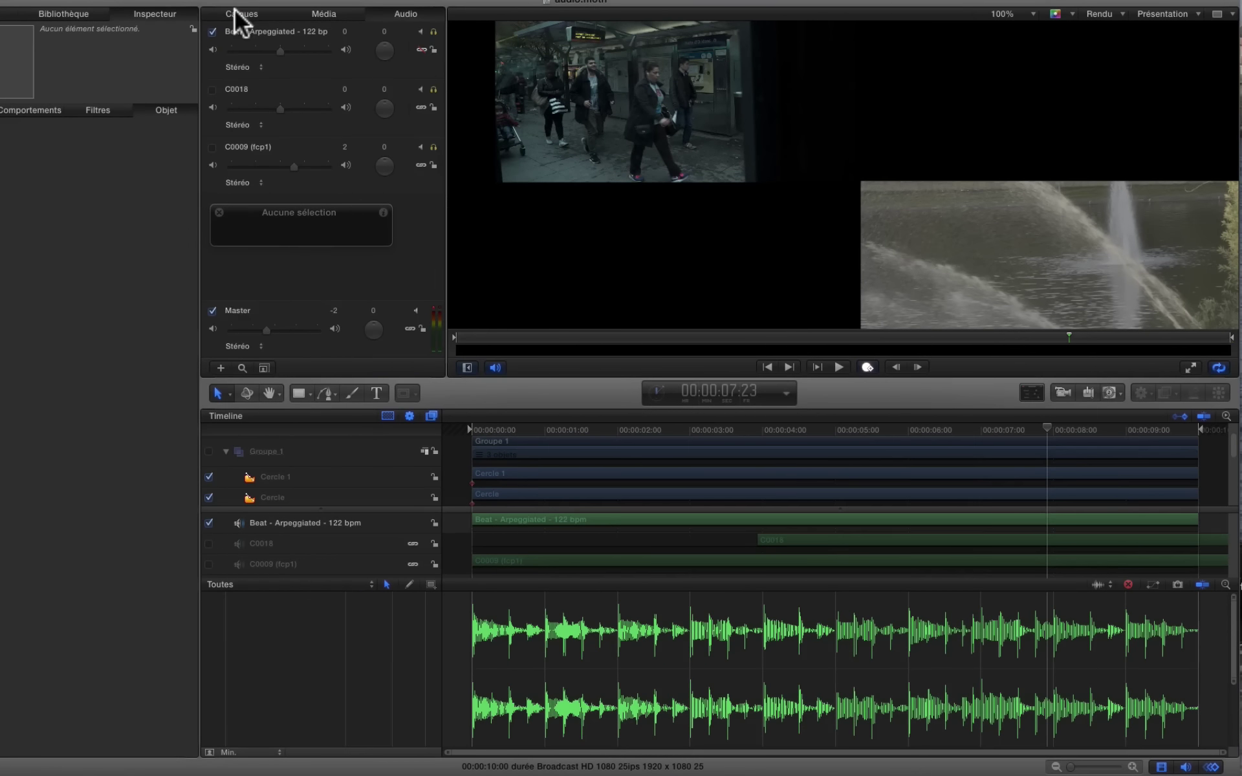
{"action": "left_click", "coordinate": [242, 14]}
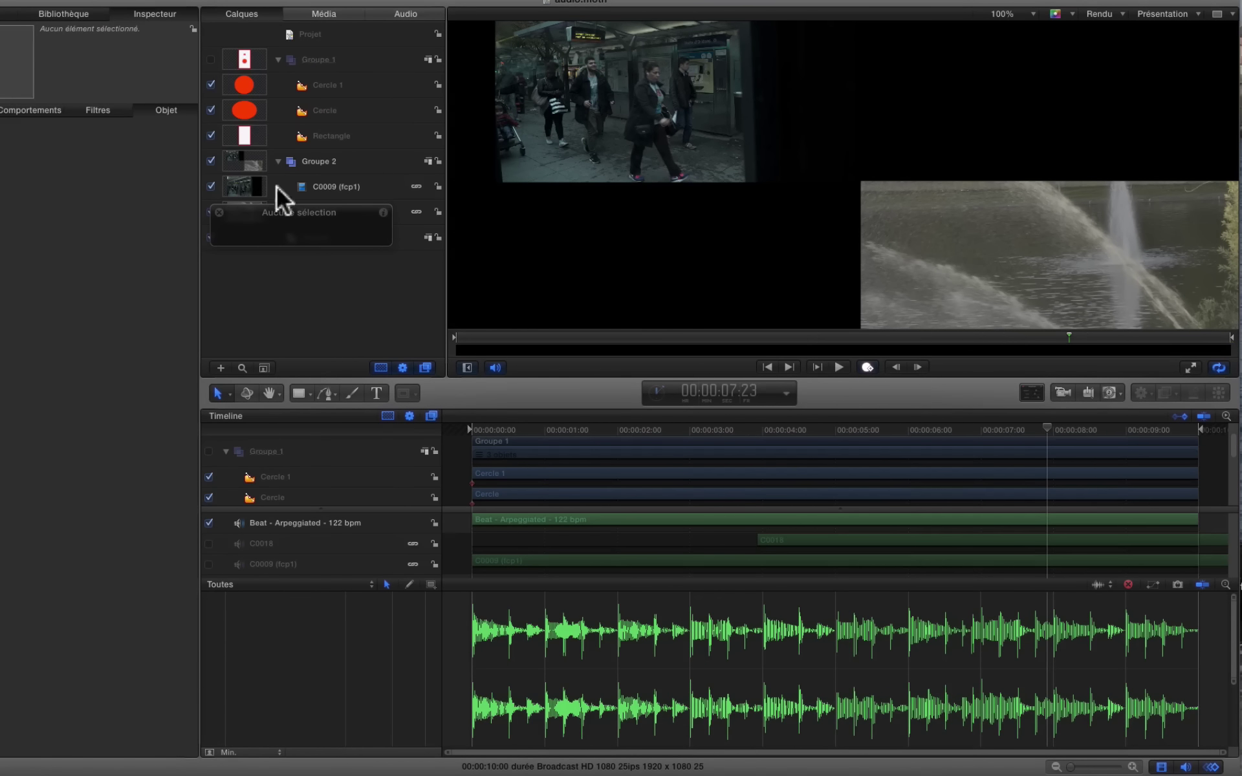
Step: Hide Groupe 2, its C0009 and C0018 clips and the Groupe layer, and make Groupe 1 visible
{"action": "left_click", "coordinate": [213, 159]}
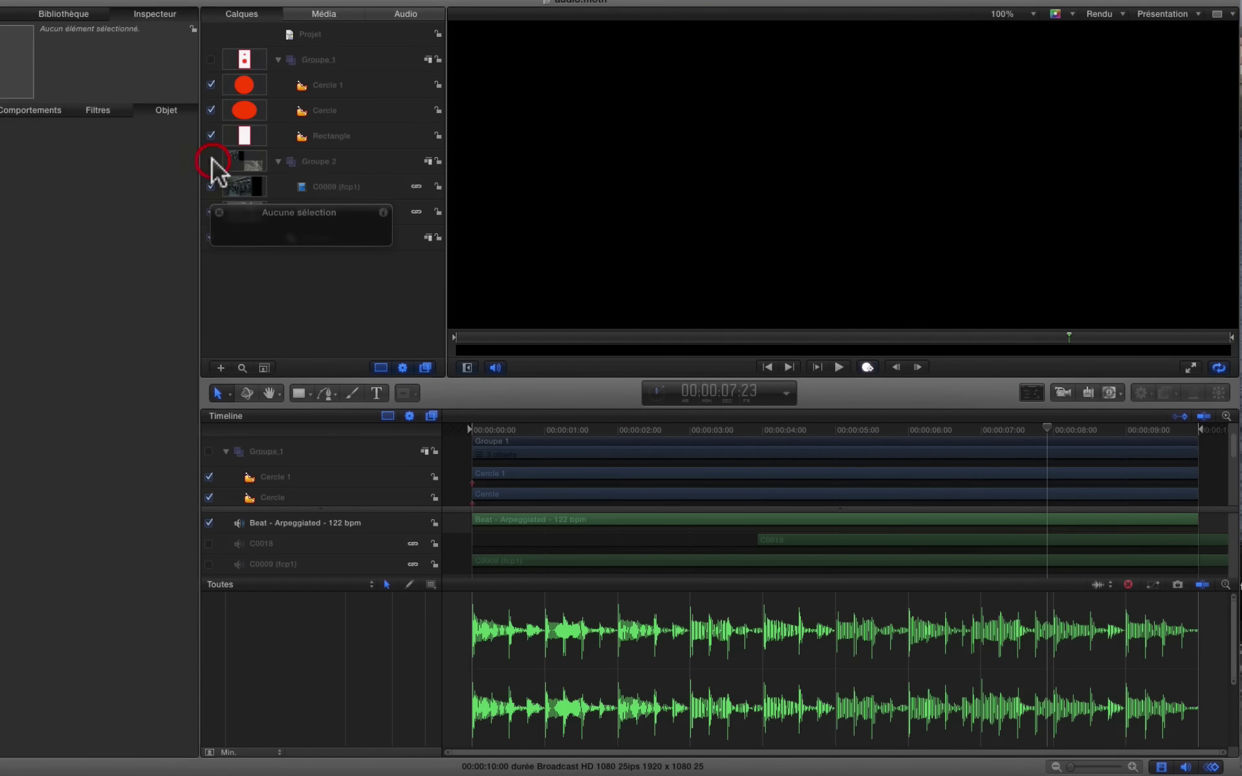
{"action": "left_click", "coordinate": [219, 189]}
{"action": "left_click_drag", "start_coordinate": [232, 208], "coordinate": [264, 285]}
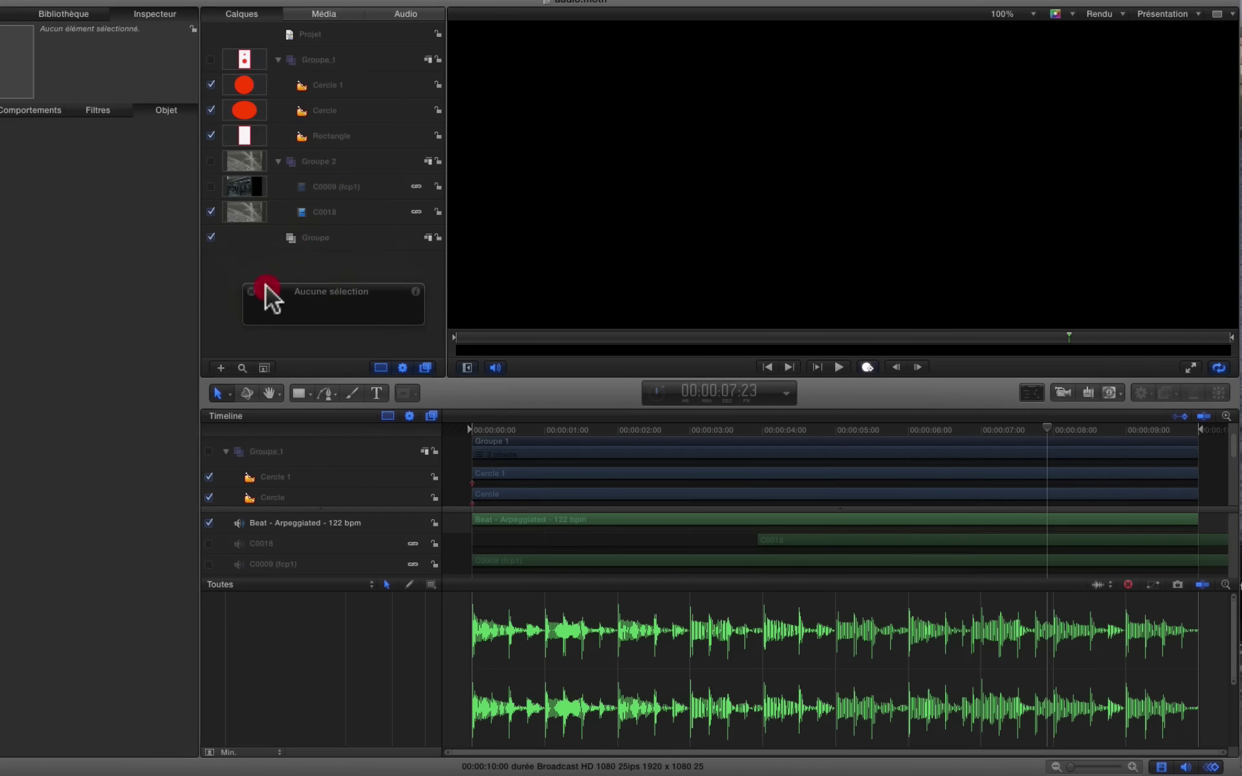
{"action": "left_click", "coordinate": [207, 210]}
{"action": "left_click", "coordinate": [210, 237]}
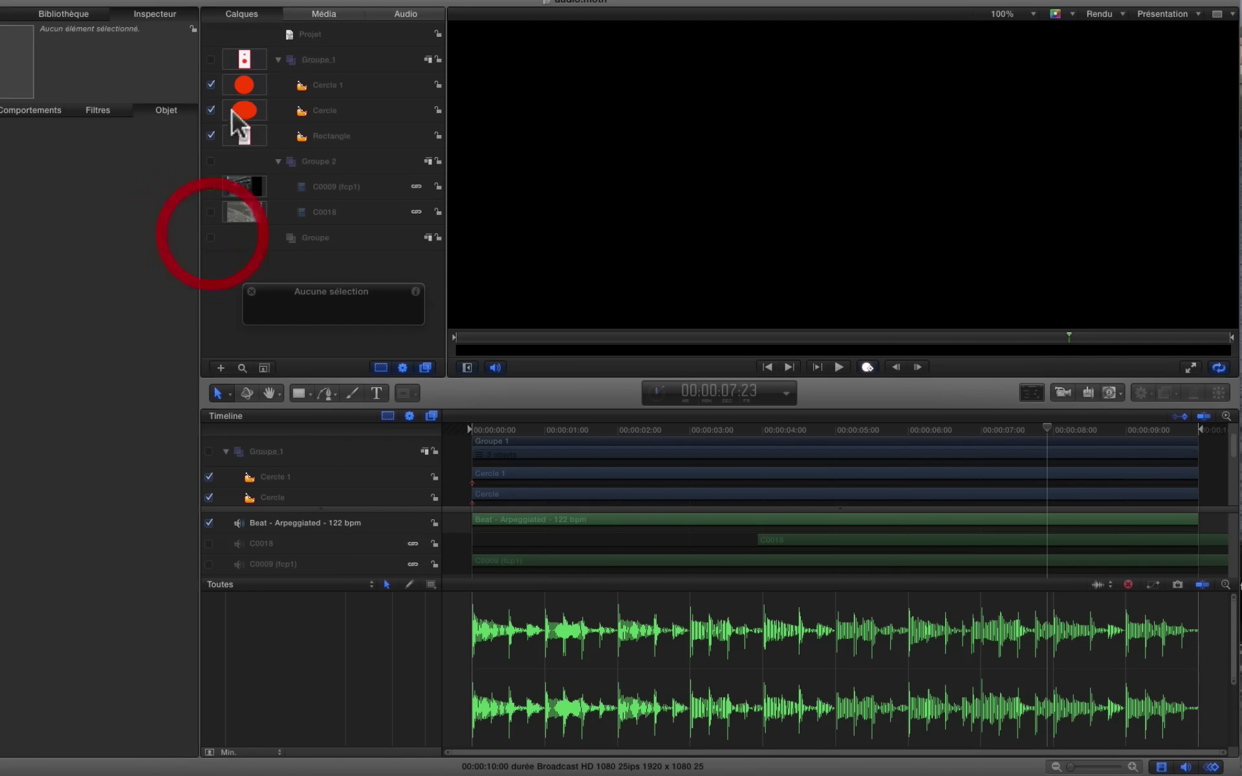
{"action": "left_click", "coordinate": [211, 60]}
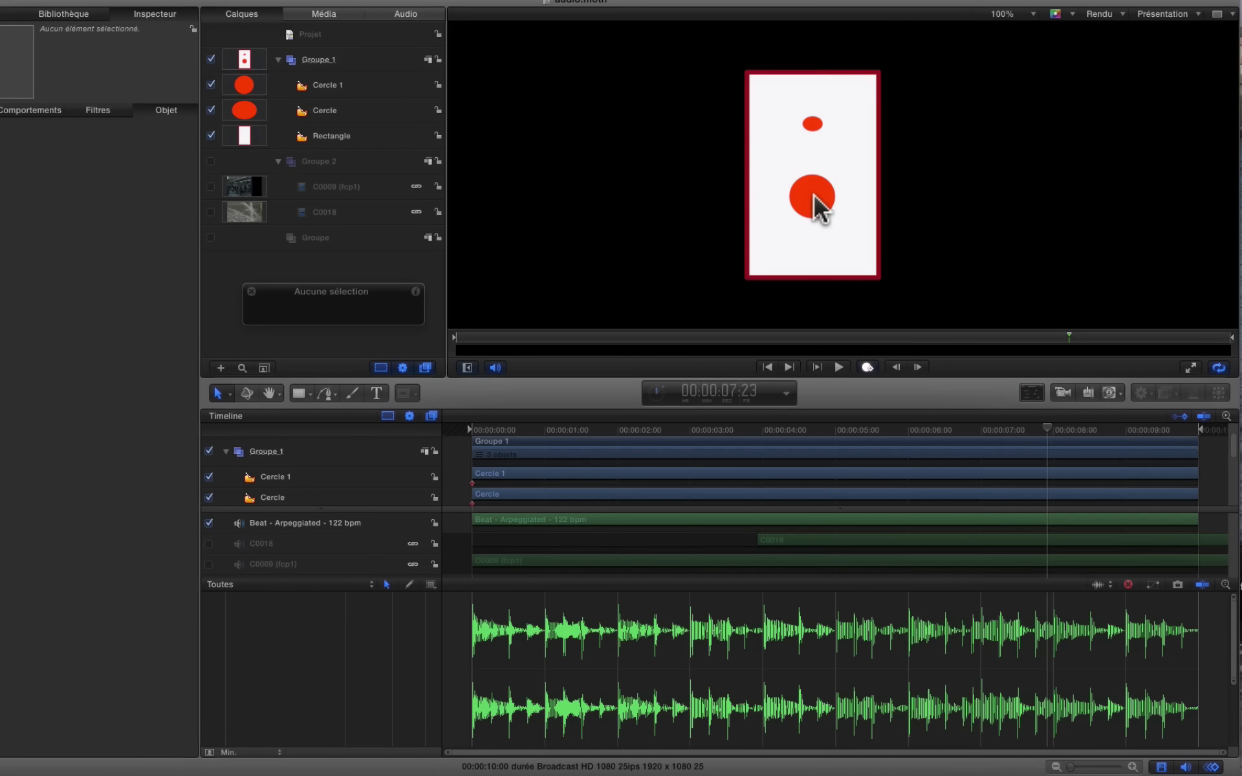
Step: Display Cercle 1's transform properties, with keyframe recording turned off and the playhead at 00:00:00:00
{"action": "left_click_drag", "start_coordinate": [1049, 425], "coordinate": [477, 445]}
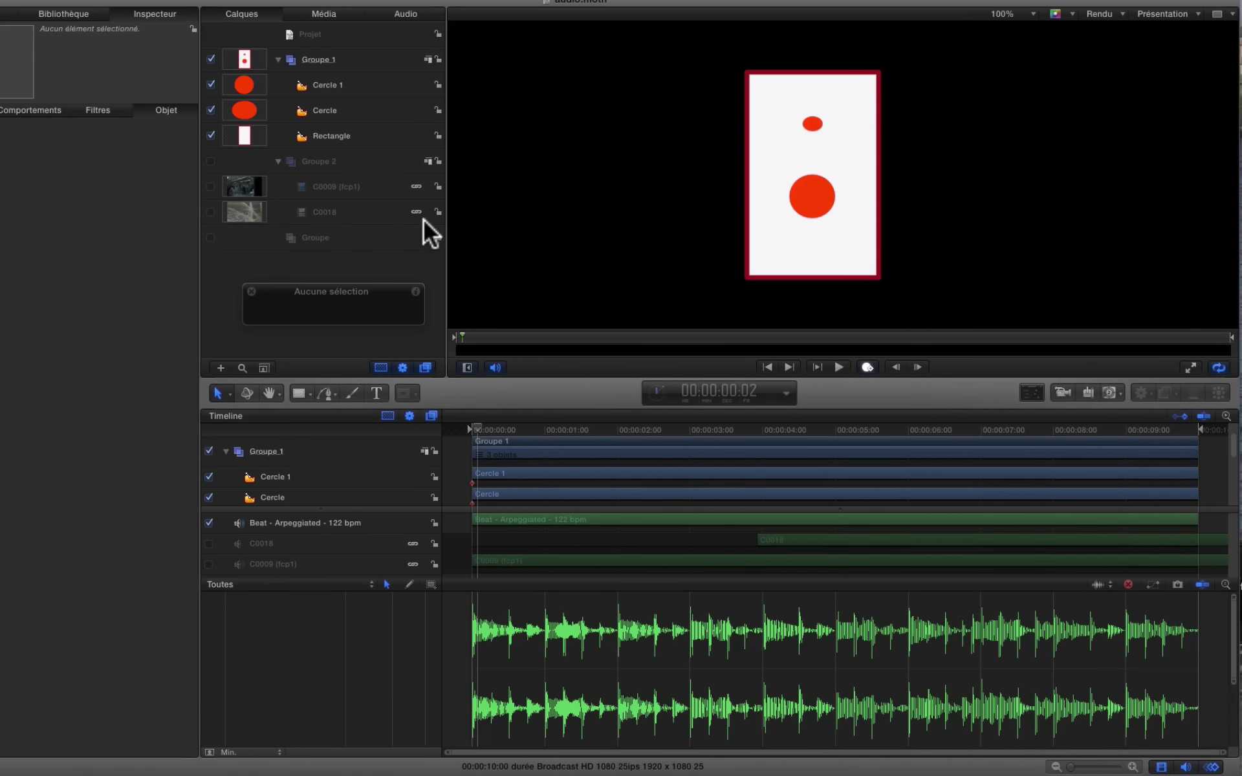
{"action": "left_click", "coordinate": [316, 88]}
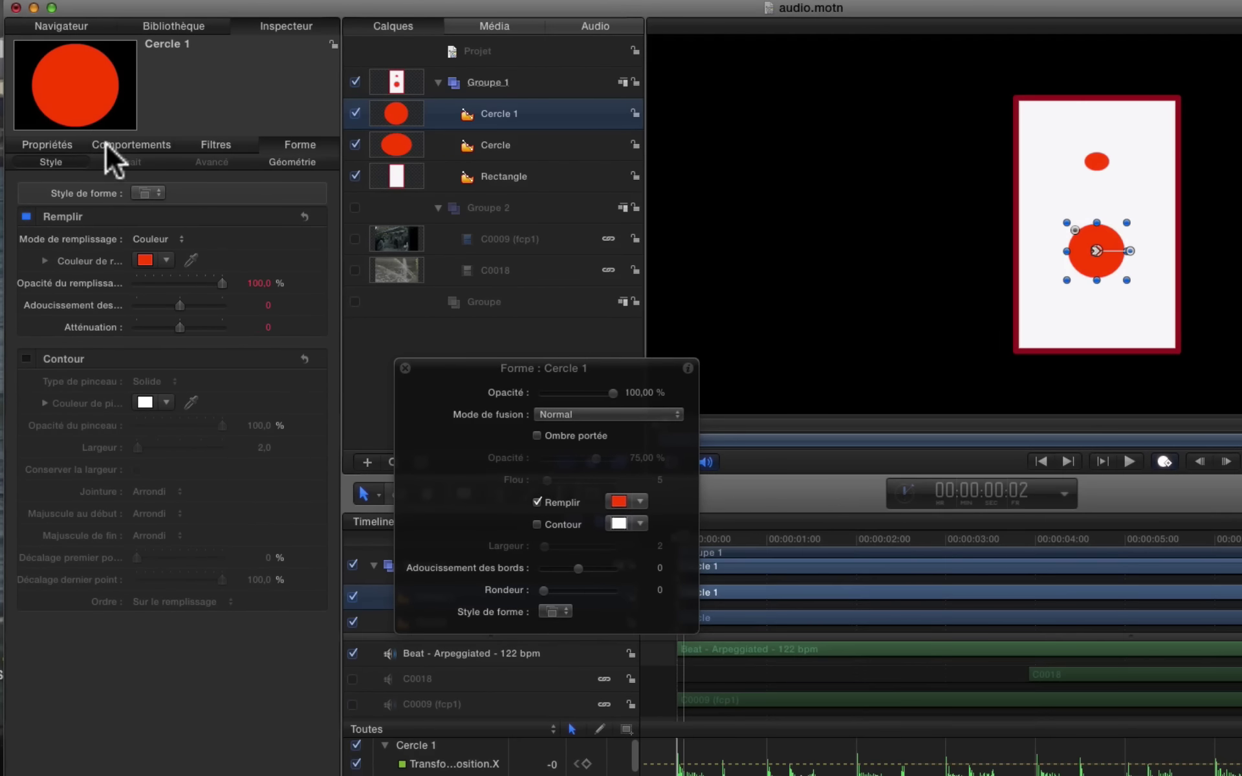
{"action": "left_click", "coordinate": [68, 142]}
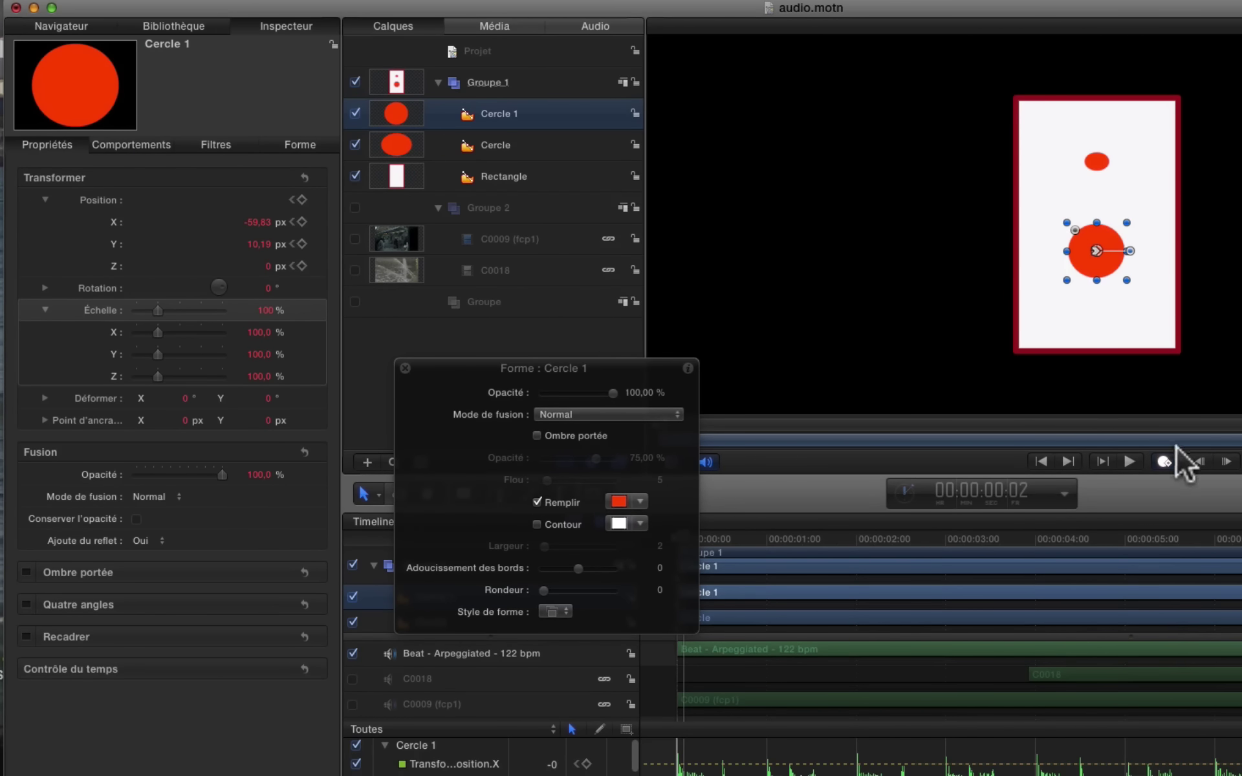
{"action": "left_click", "coordinate": [1164, 462]}
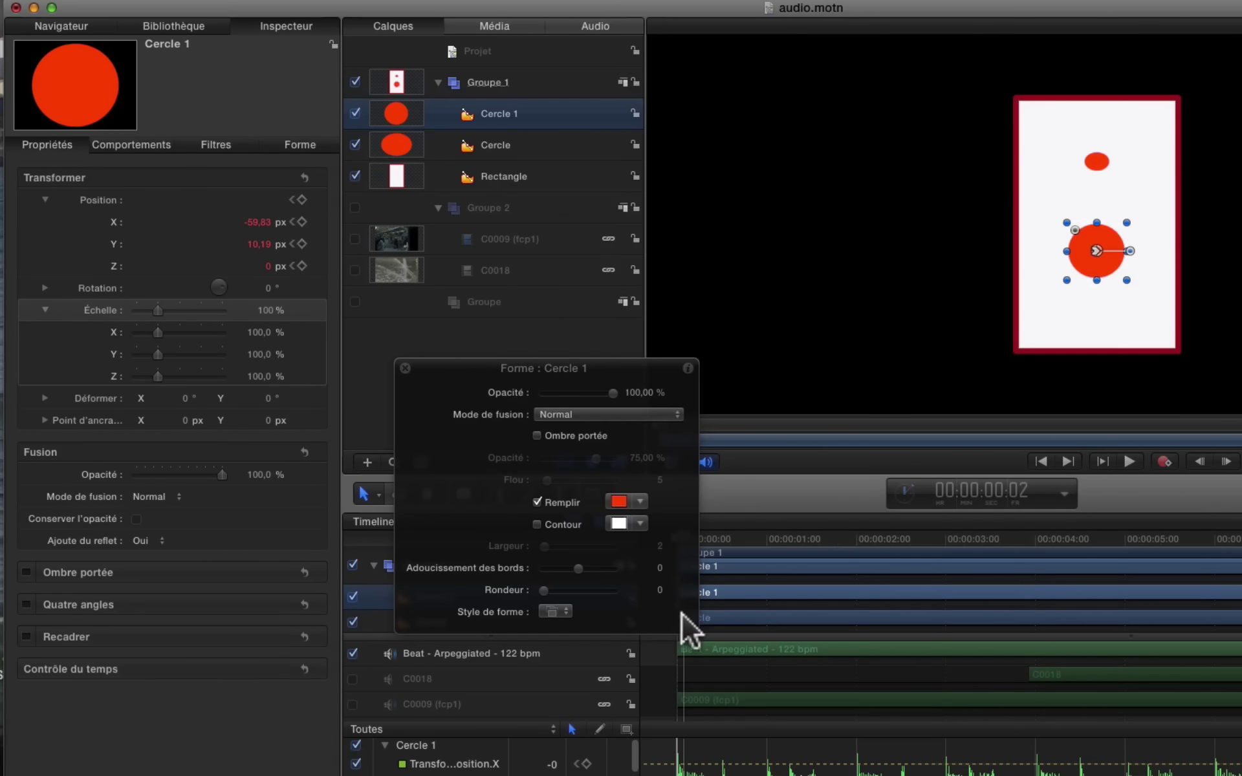
{"action": "left_click_drag", "start_coordinate": [645, 374], "coordinate": [557, 348]}
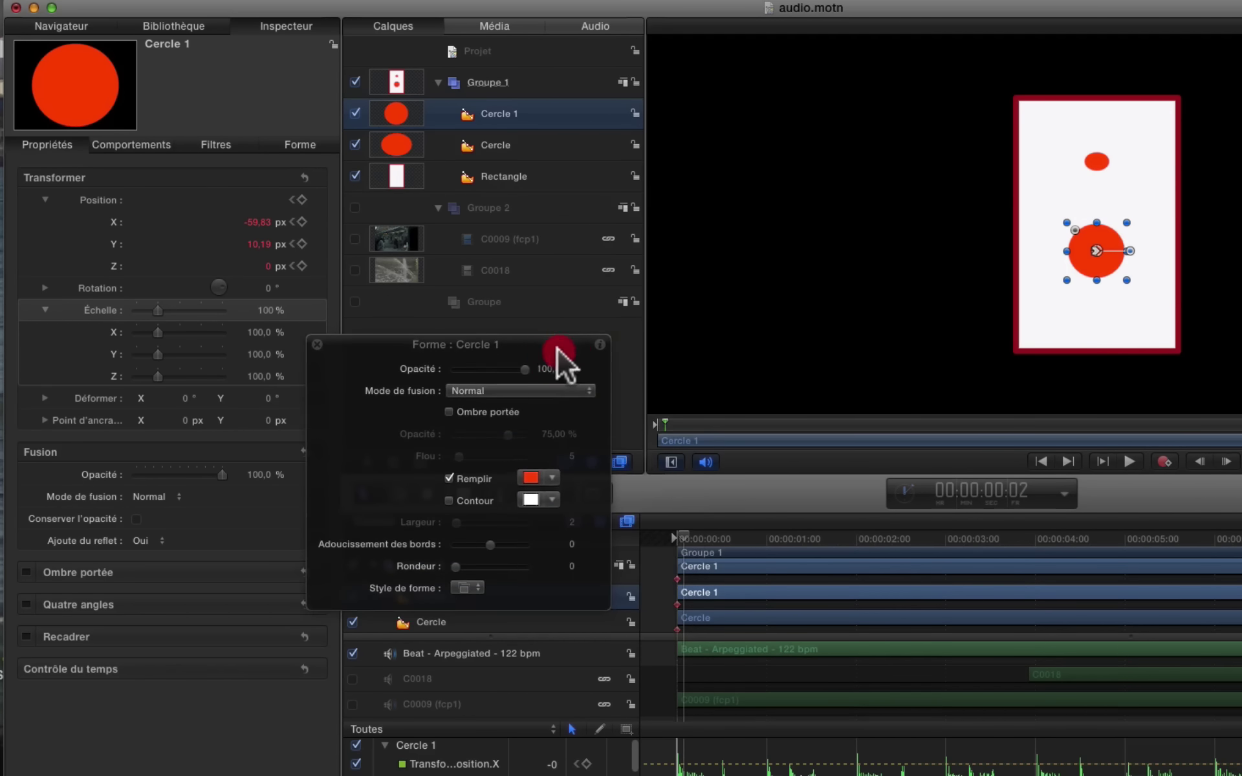
{"action": "left_click", "coordinate": [674, 537]}
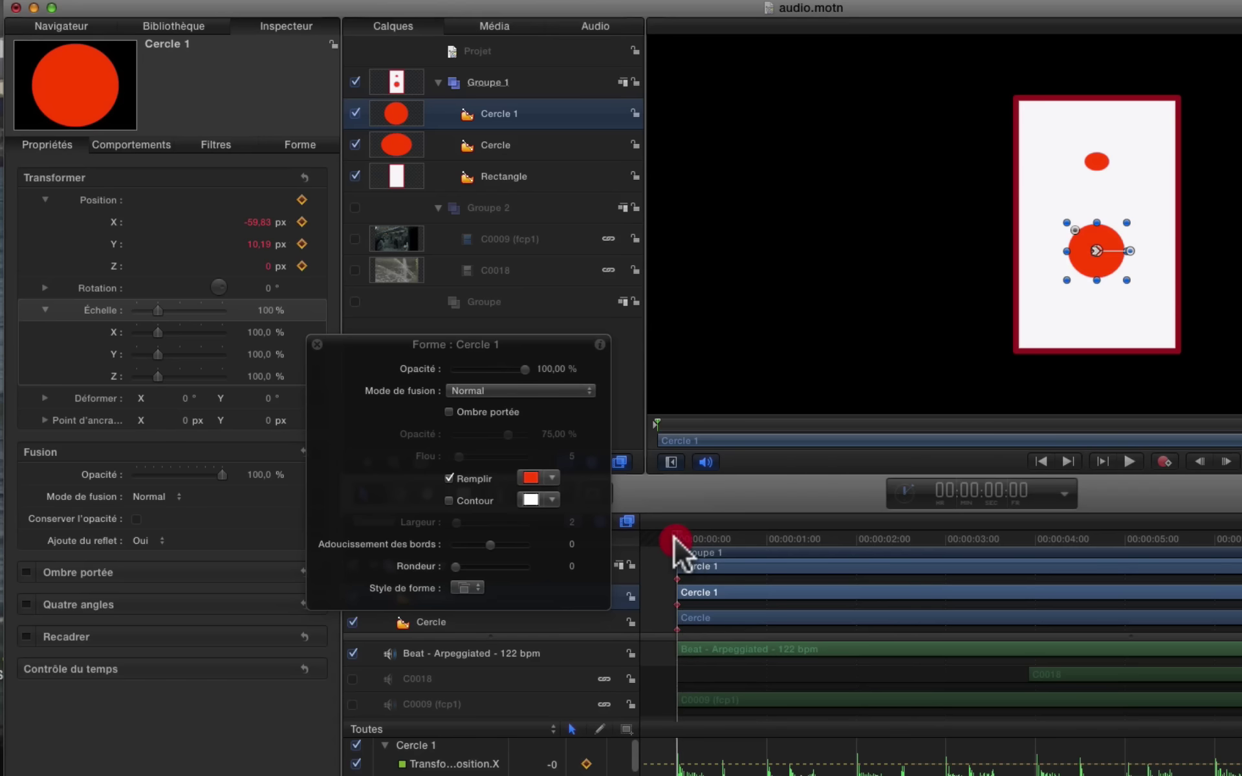
Step: Add an Audio parameter behavior to Cercle 1's Échelle and set its audio source to Beat - Arpeggiated - 122 bpm
{"action": "right_click", "coordinate": [99, 308]}
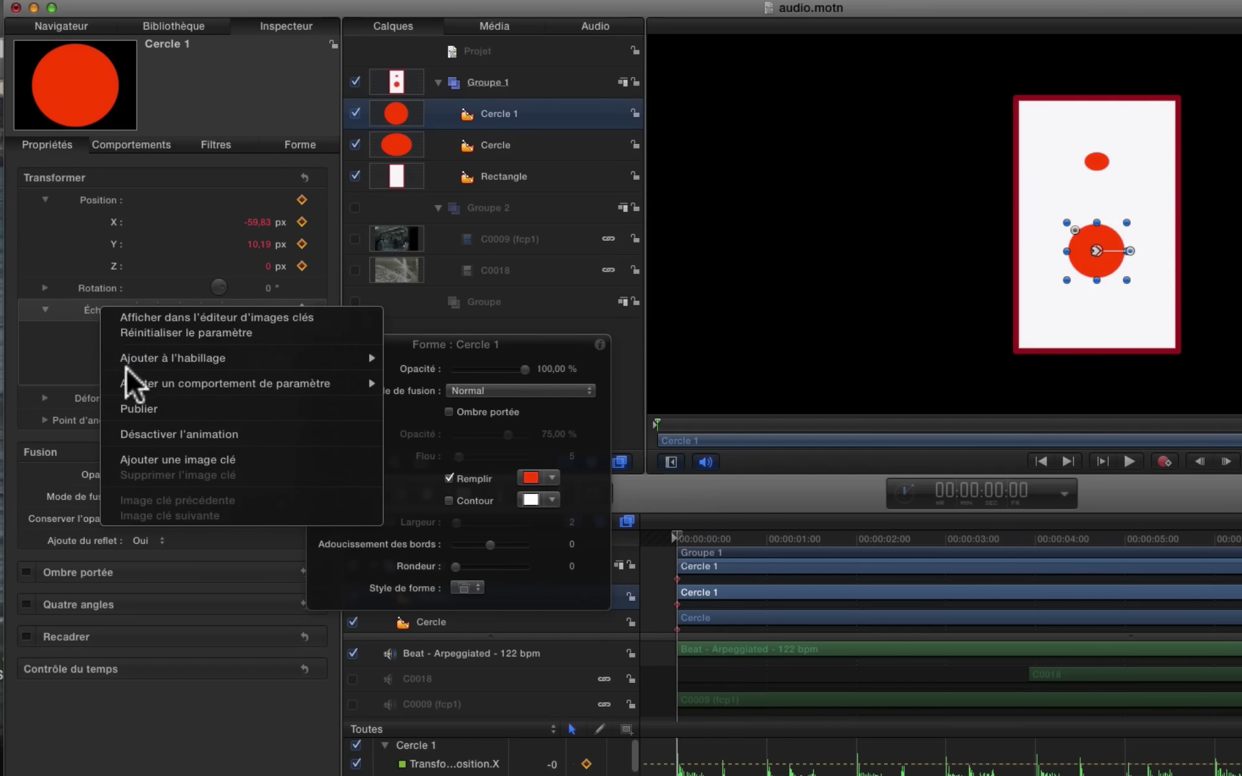
{"action": "mouse_move", "coordinate": [130, 377]}
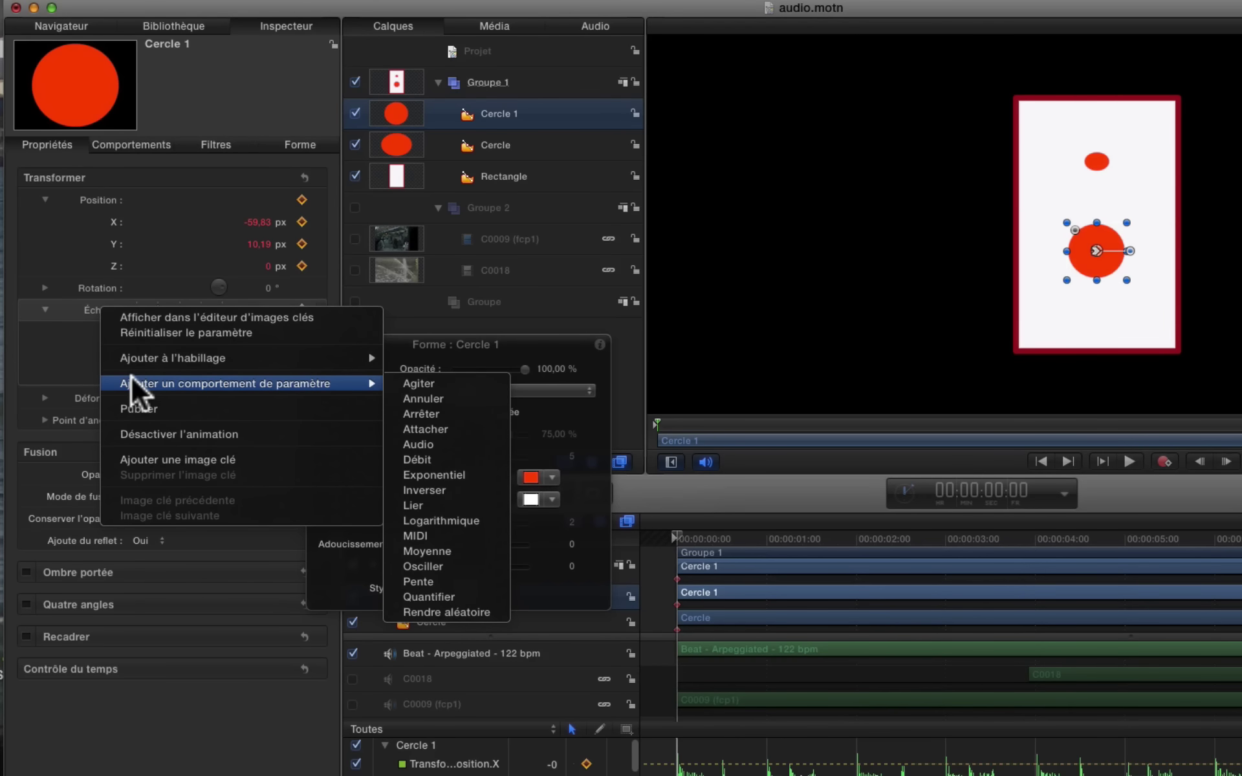
{"action": "left_click", "coordinate": [431, 443]}
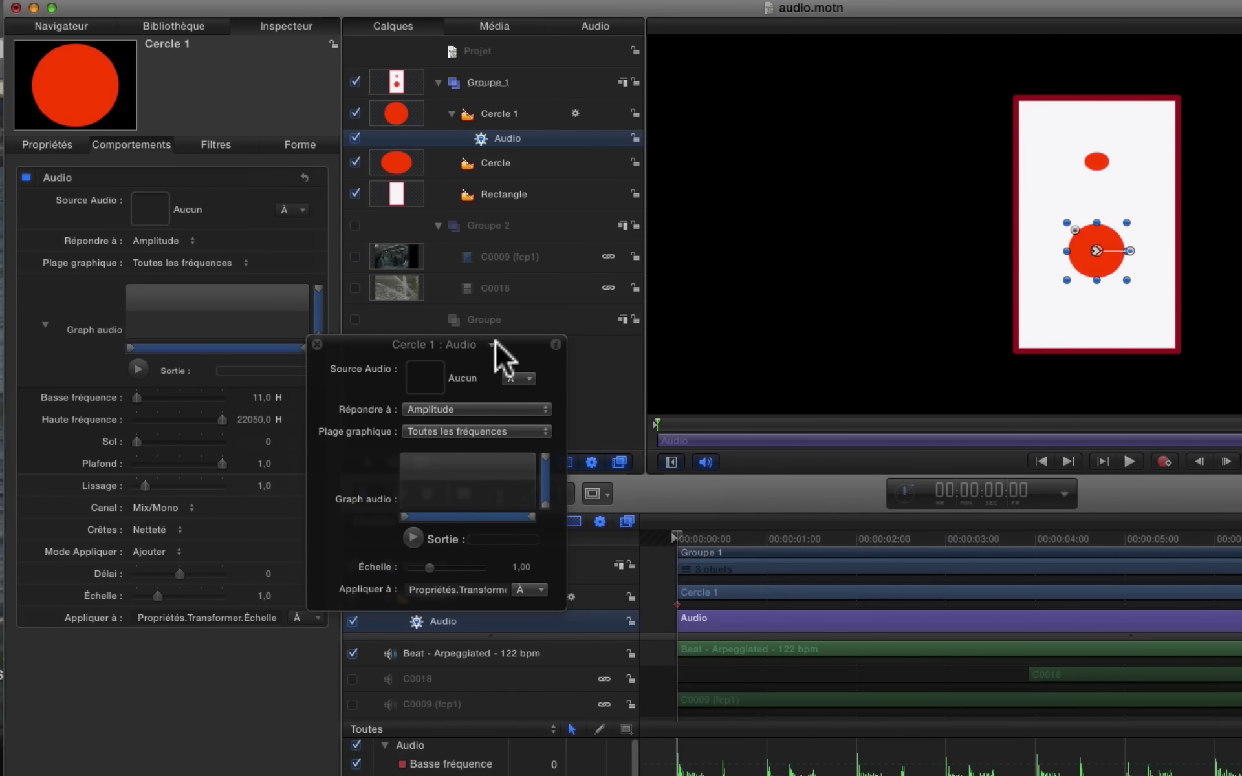
{"action": "left_click_drag", "start_coordinate": [499, 343], "coordinate": [507, 312]}
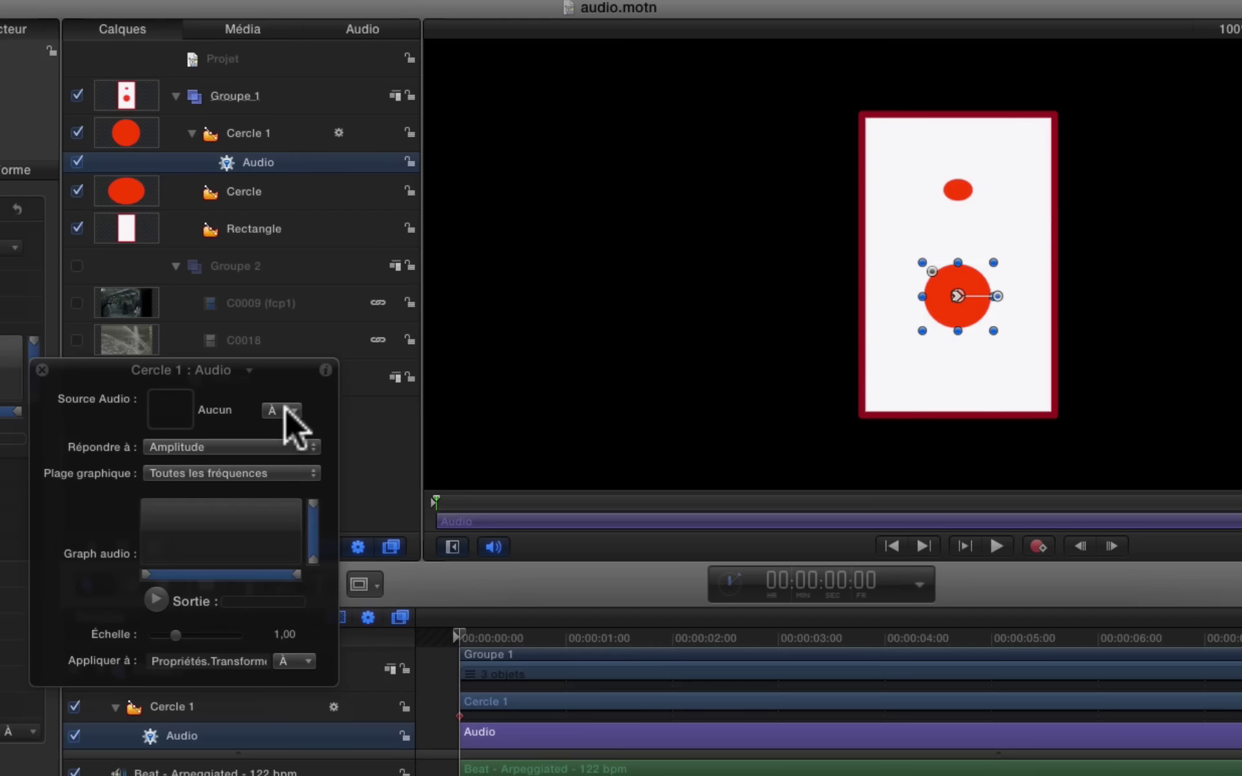
{"action": "left_click", "coordinate": [285, 410]}
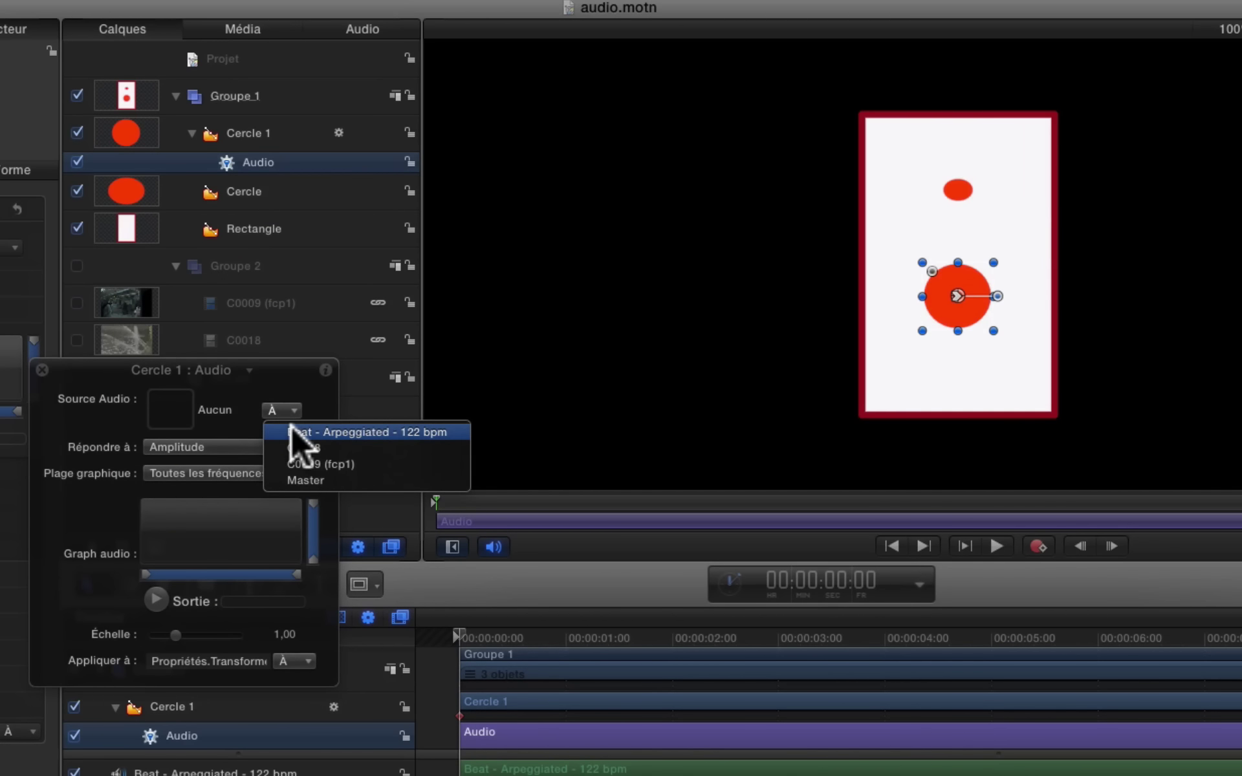
{"action": "left_click", "coordinate": [344, 430]}
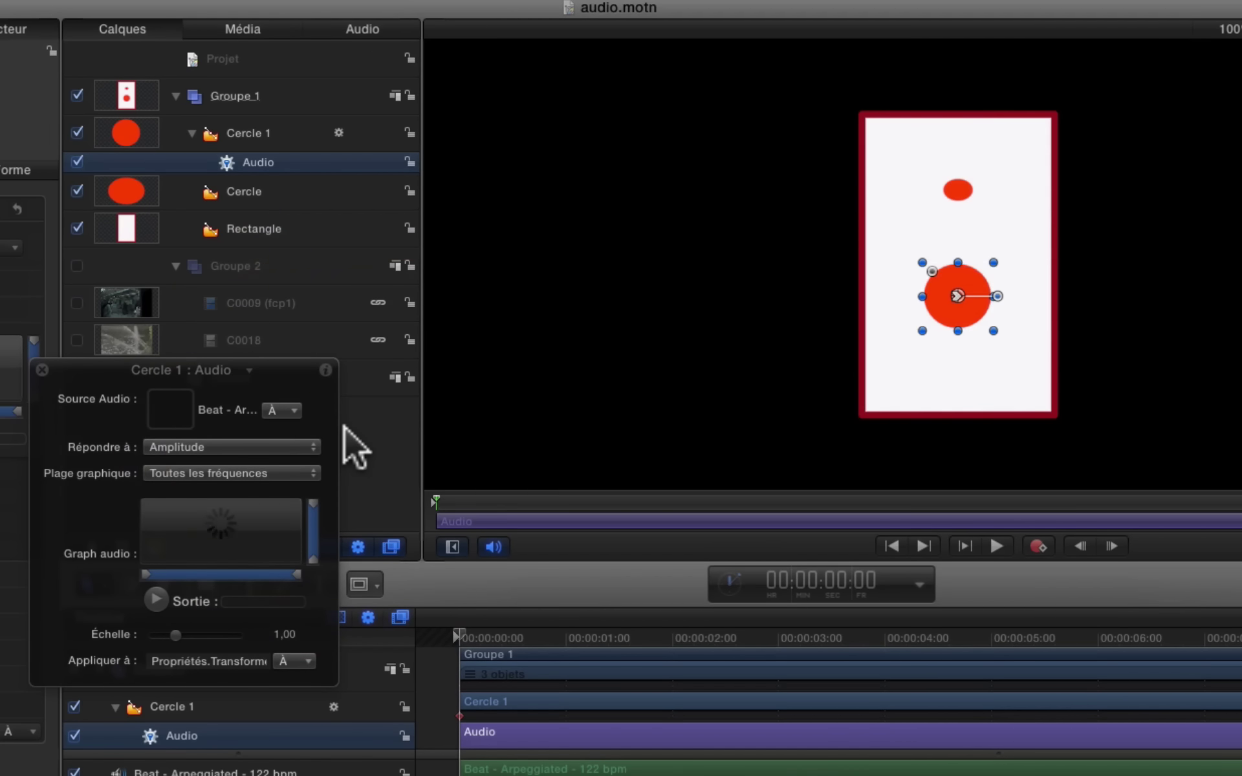
{"action": "left_click_drag", "start_coordinate": [269, 367], "coordinate": [316, 364]}
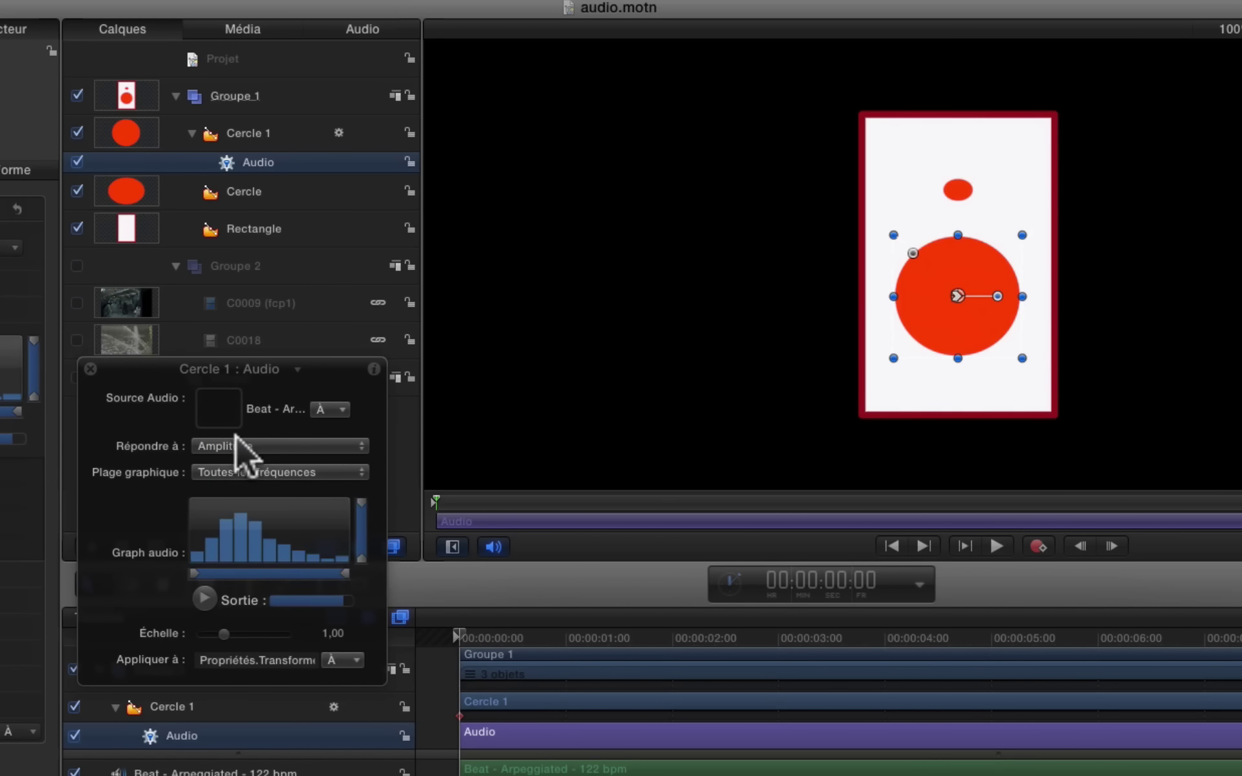
Step: Keep Cercle 1's Audio behavior responding to Amplitude and limit its Haute fréquence to 319,3 H
{"action": "left_click", "coordinate": [259, 445]}
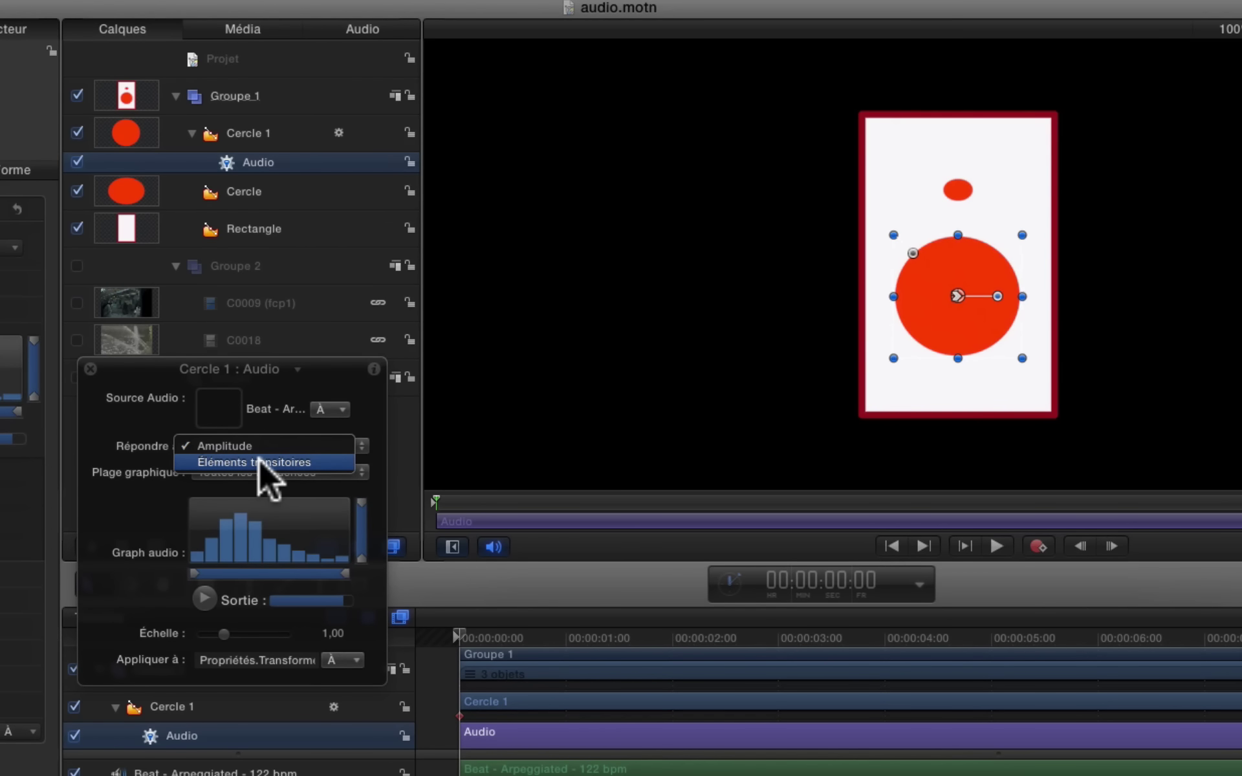
{"action": "left_click", "coordinate": [247, 447]}
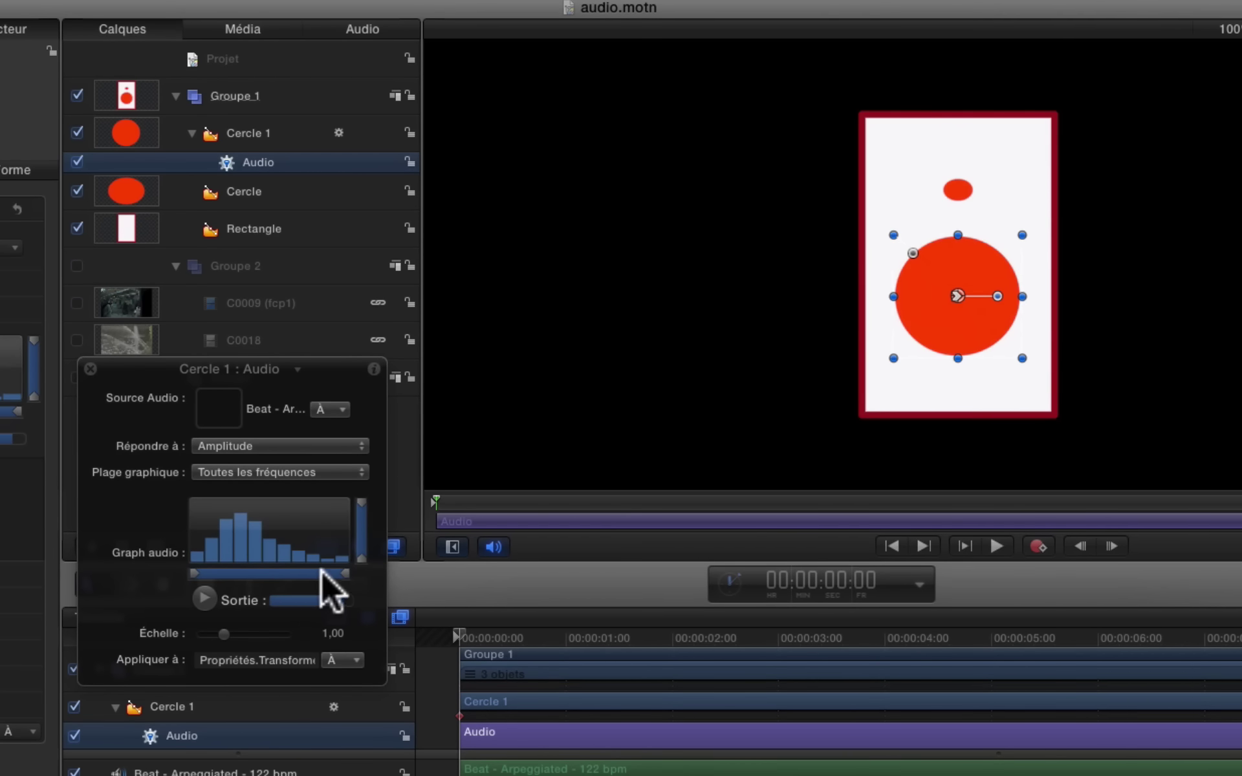
{"action": "left_click_drag", "start_coordinate": [344, 568], "coordinate": [252, 573]}
{"action": "left_click", "coordinate": [252, 573]}
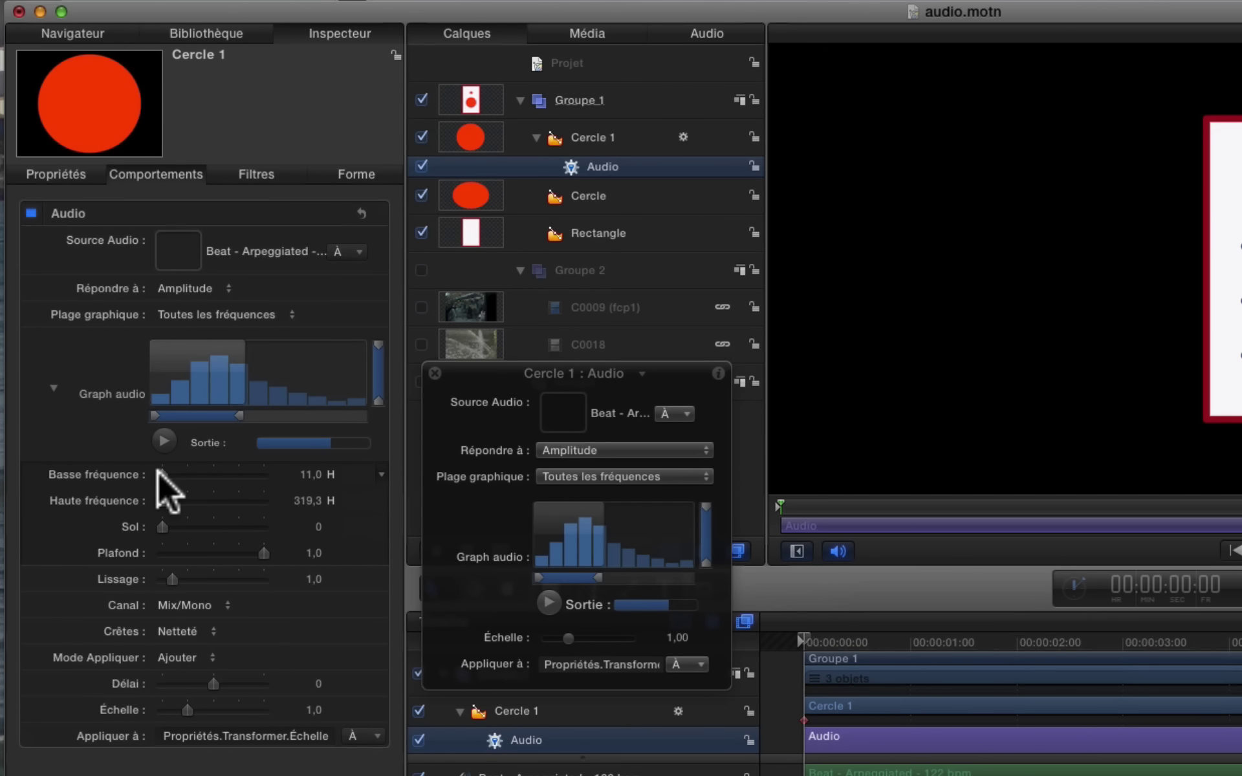
{"action": "left_click_drag", "start_coordinate": [159, 475], "coordinate": [150, 473]}
Step: Try Sol at 0,17, set Plafond to 0,88 and return Sol to 0 in Cercle 1's Audio behavior
{"action": "left_click_drag", "start_coordinate": [163, 527], "coordinate": [183, 529]}
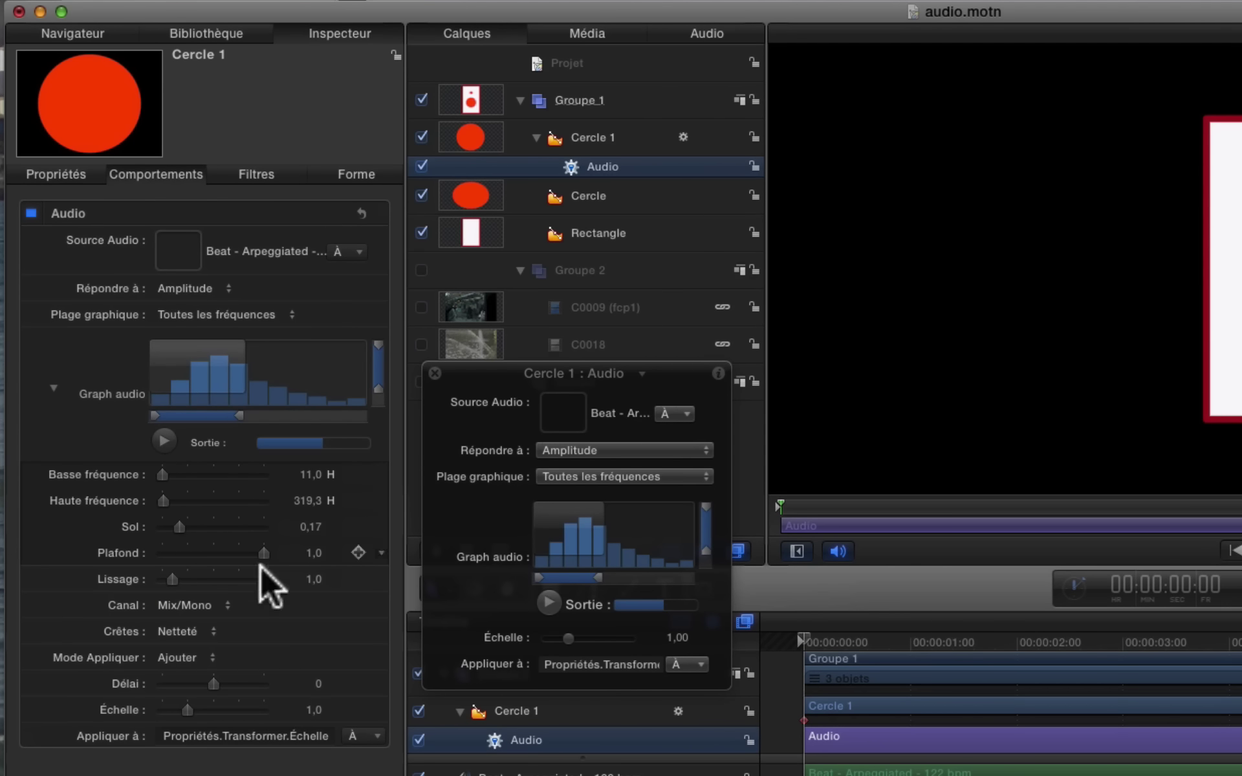
{"action": "left_click_drag", "start_coordinate": [265, 549], "coordinate": [251, 549]}
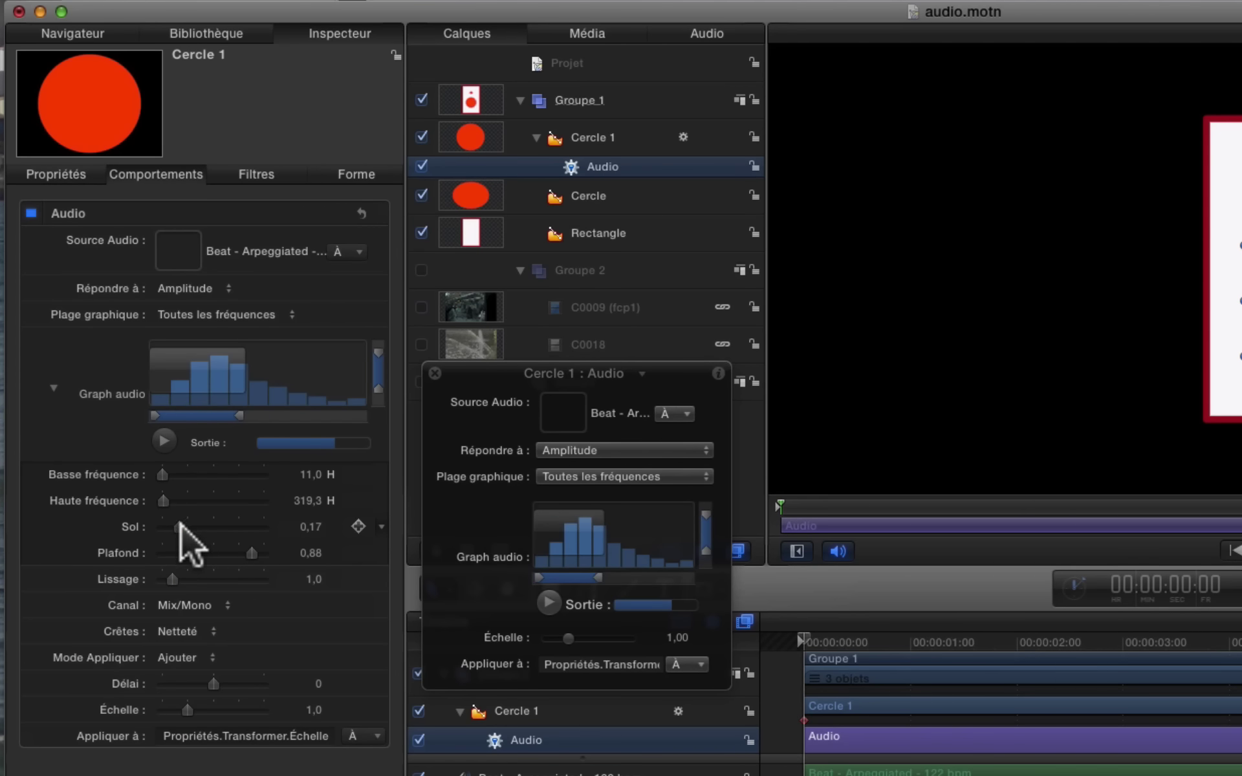
{"action": "left_click_drag", "start_coordinate": [180, 525], "coordinate": [159, 527]}
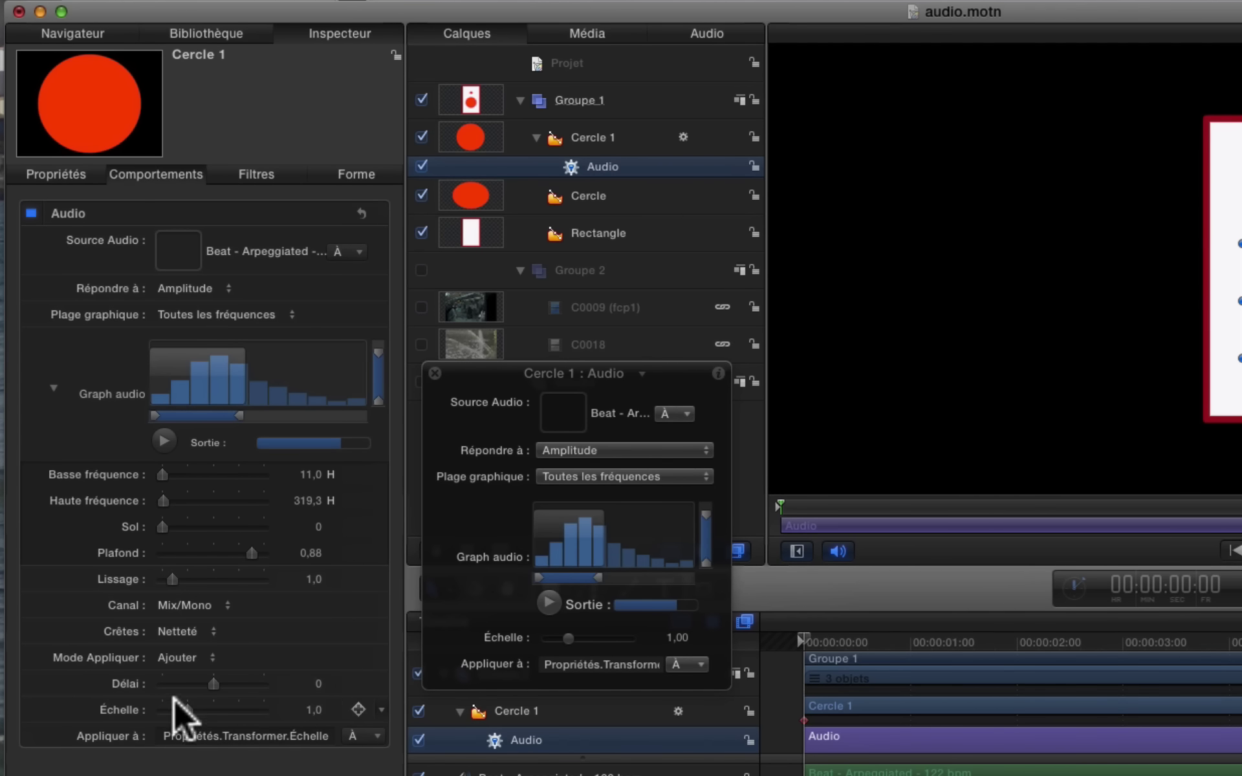
Step: Play Cercle 1's pulsing animation from the start and reduce the Audio behavior's Échelle to 0,90 during playback
{"action": "key", "text": "super+Tab"}
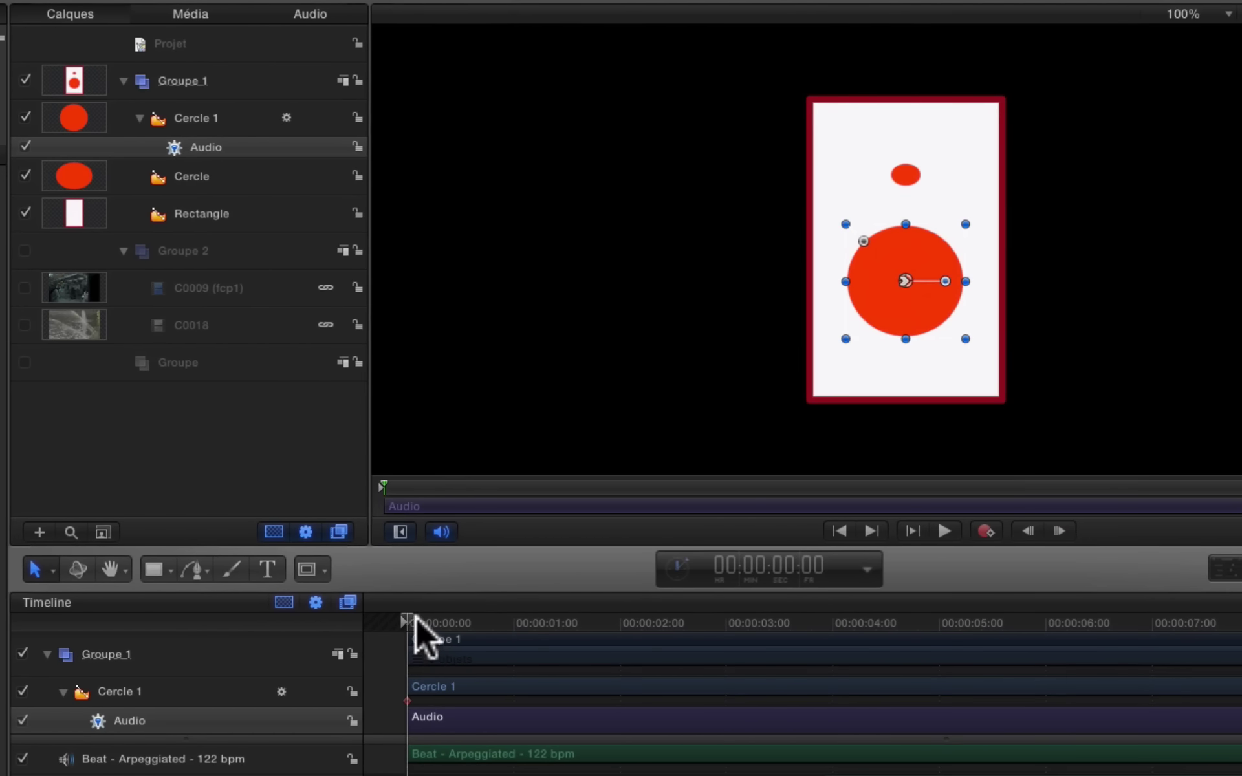
{"action": "left_click", "coordinate": [806, 634]}
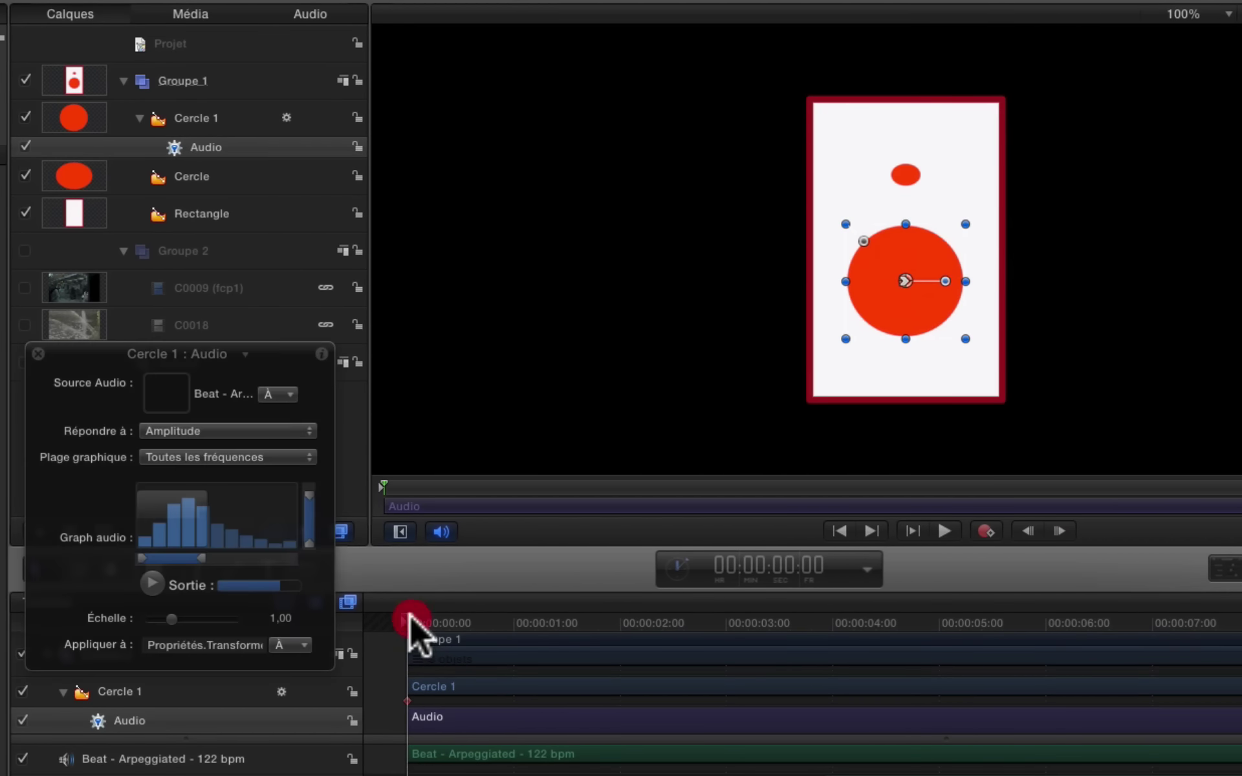
{"action": "key", "text": "space"}
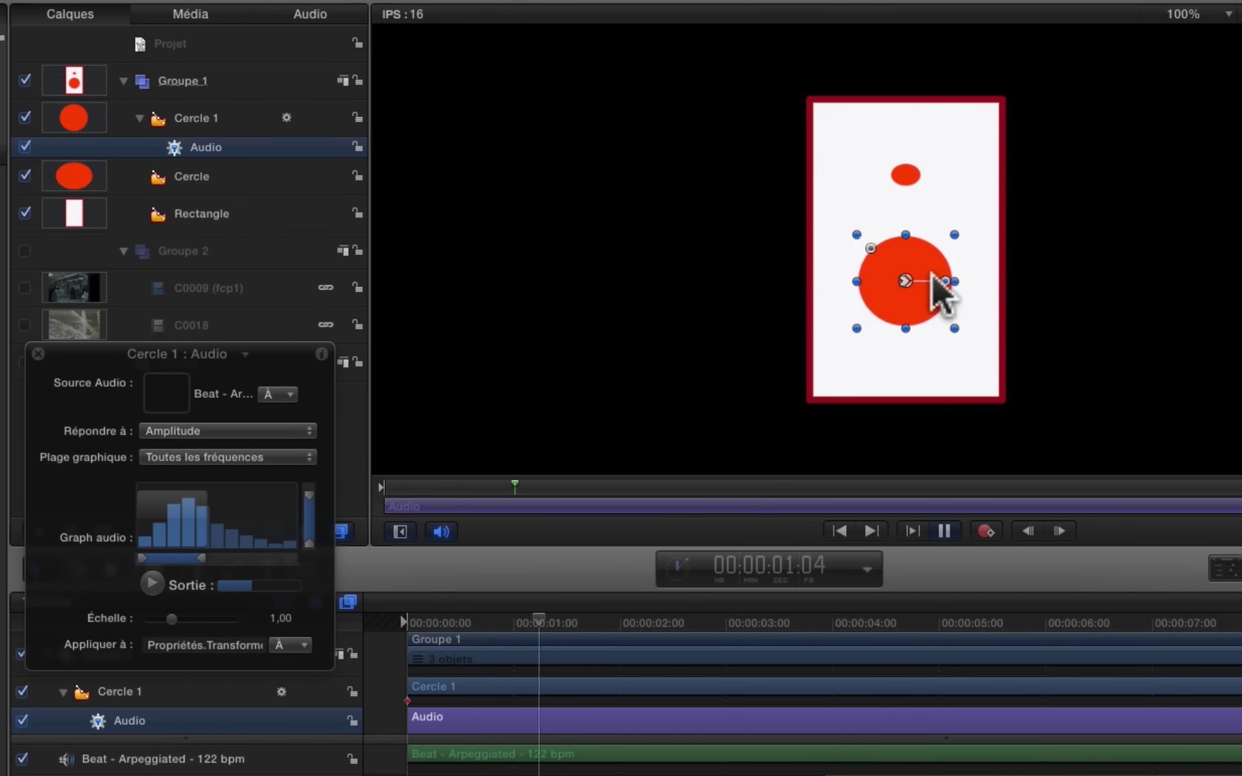
{"action": "mouse_move", "coordinate": [171, 619]}
{"action": "left_mouse_down"}
{"action": "mouse_move", "coordinate": [184, 619]}
{"action": "mouse_move", "coordinate": [169, 619]}
{"action": "left_mouse_up"}
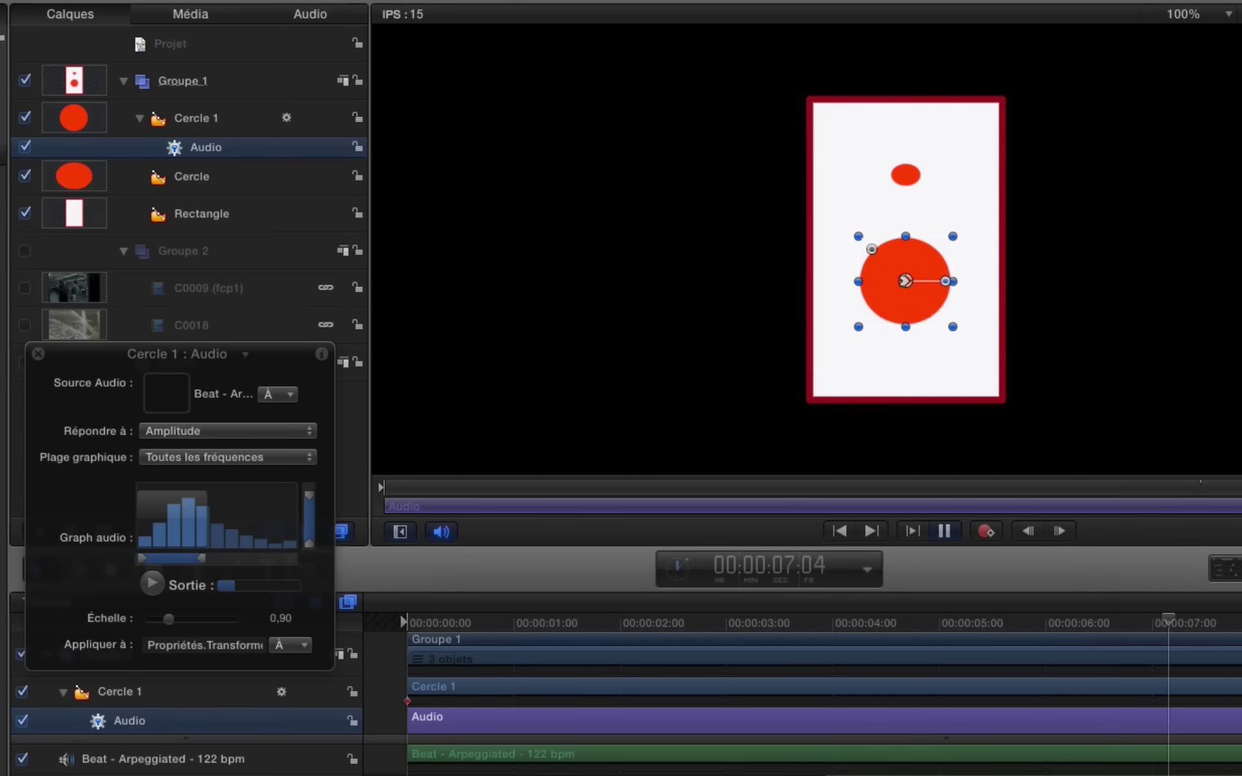
{"action": "key", "text": "space"}
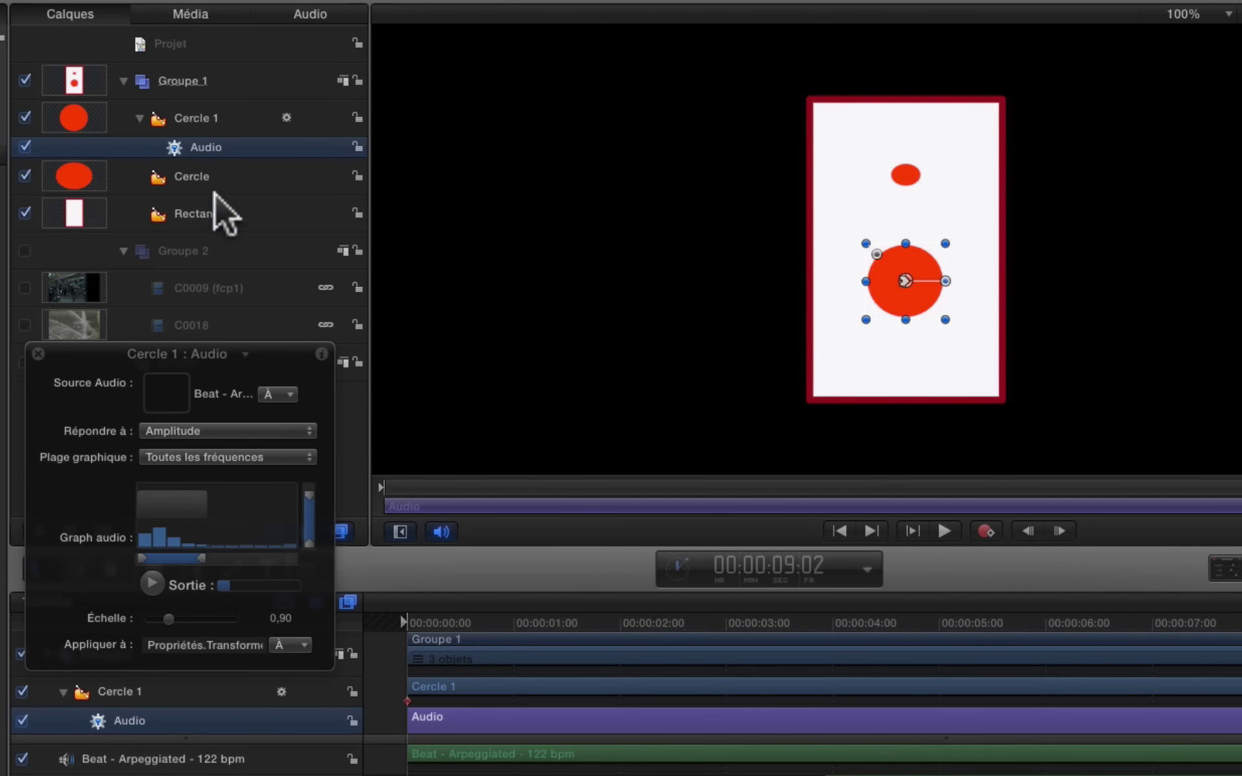
Step: Add an Audio parameter behavior to the small Cercle's Échelle with Beat - Arpeggiated - 122 bpm as its source
{"action": "left_click", "coordinate": [195, 186]}
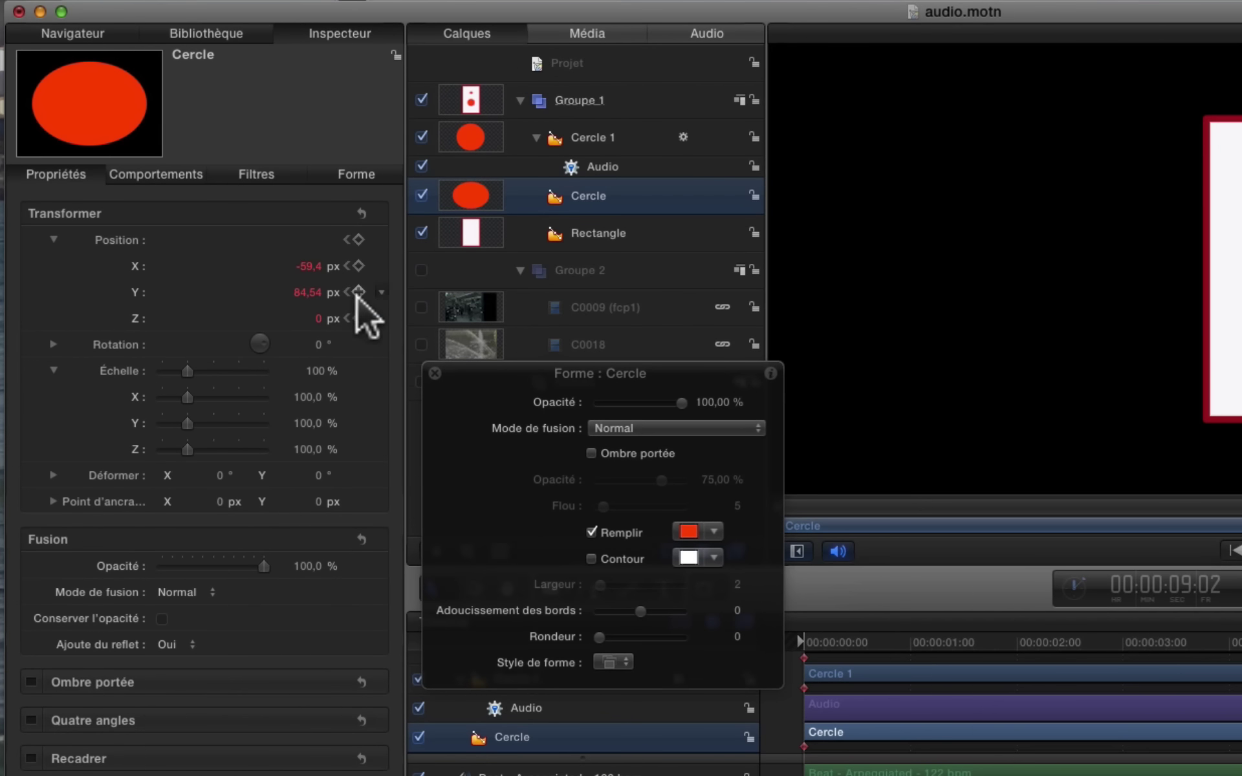
{"action": "right_click", "coordinate": [118, 370]}
{"action": "mouse_move", "coordinate": [193, 463]}
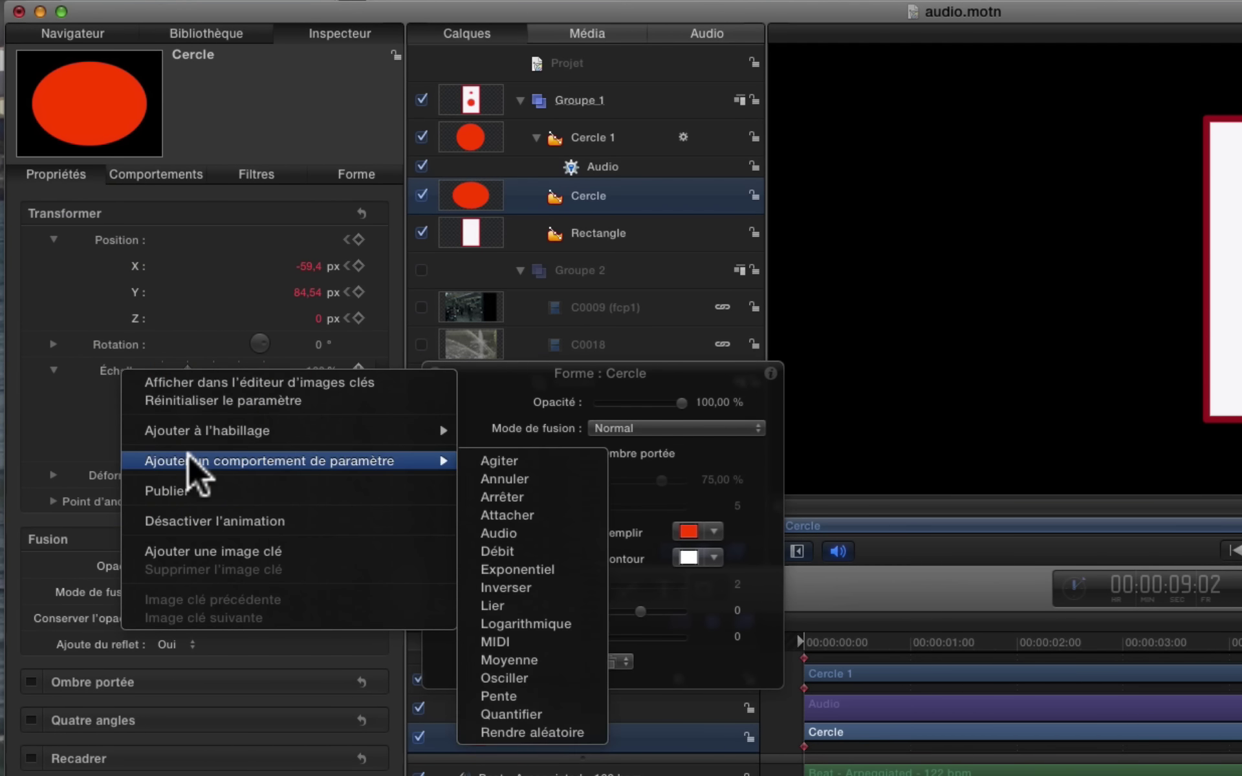
{"action": "left_click", "coordinate": [496, 532]}
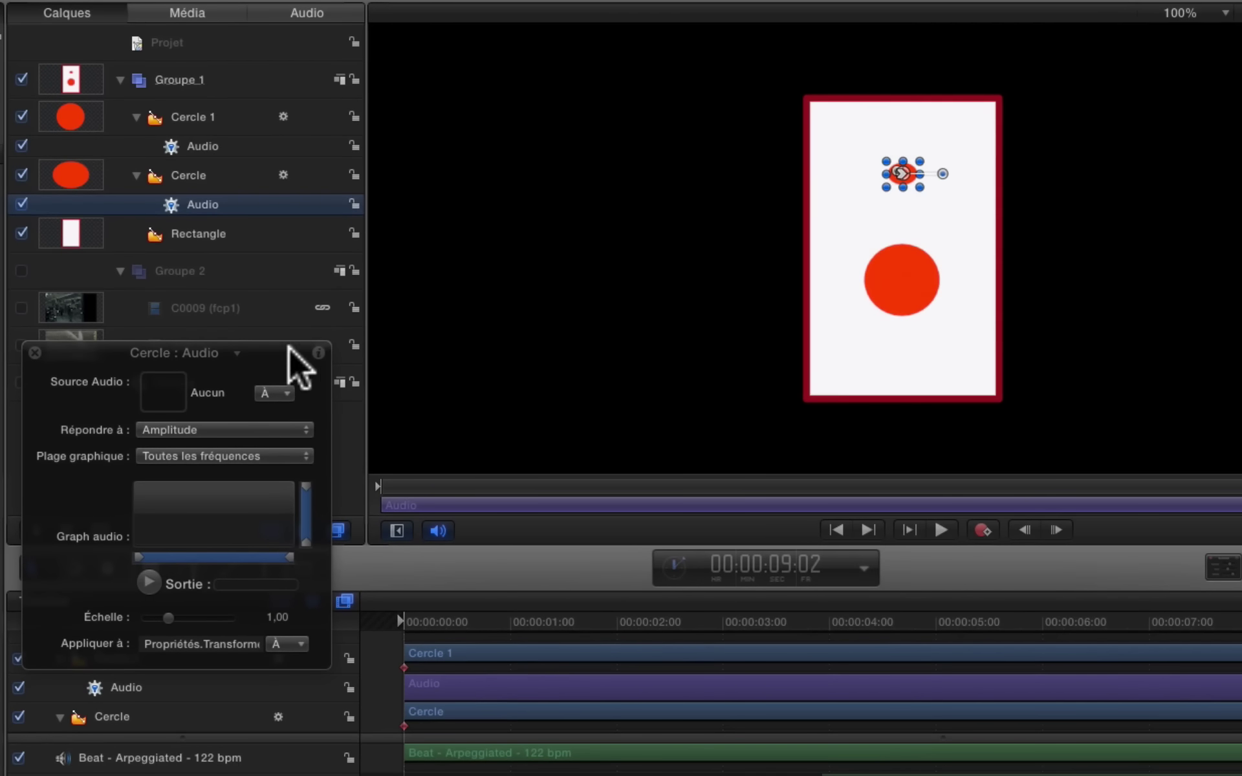
{"action": "left_click", "coordinate": [293, 393]}
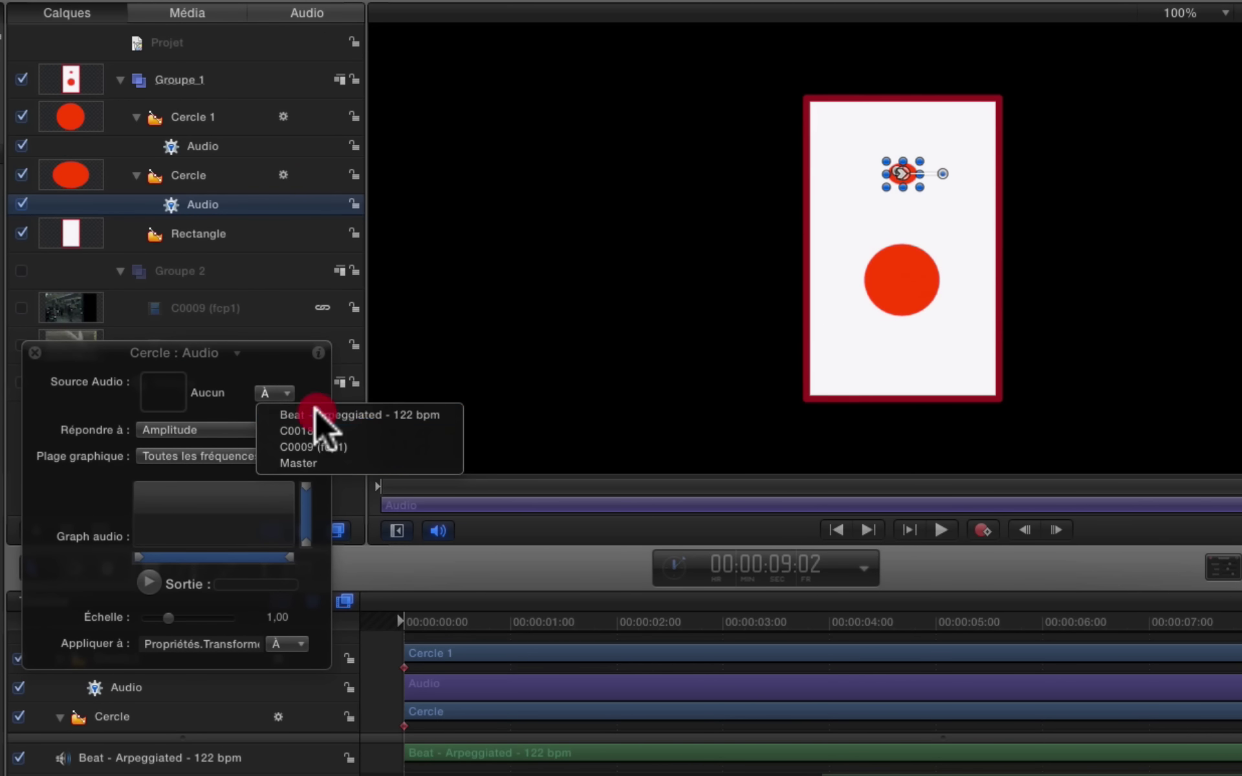
{"action": "left_click", "coordinate": [309, 409]}
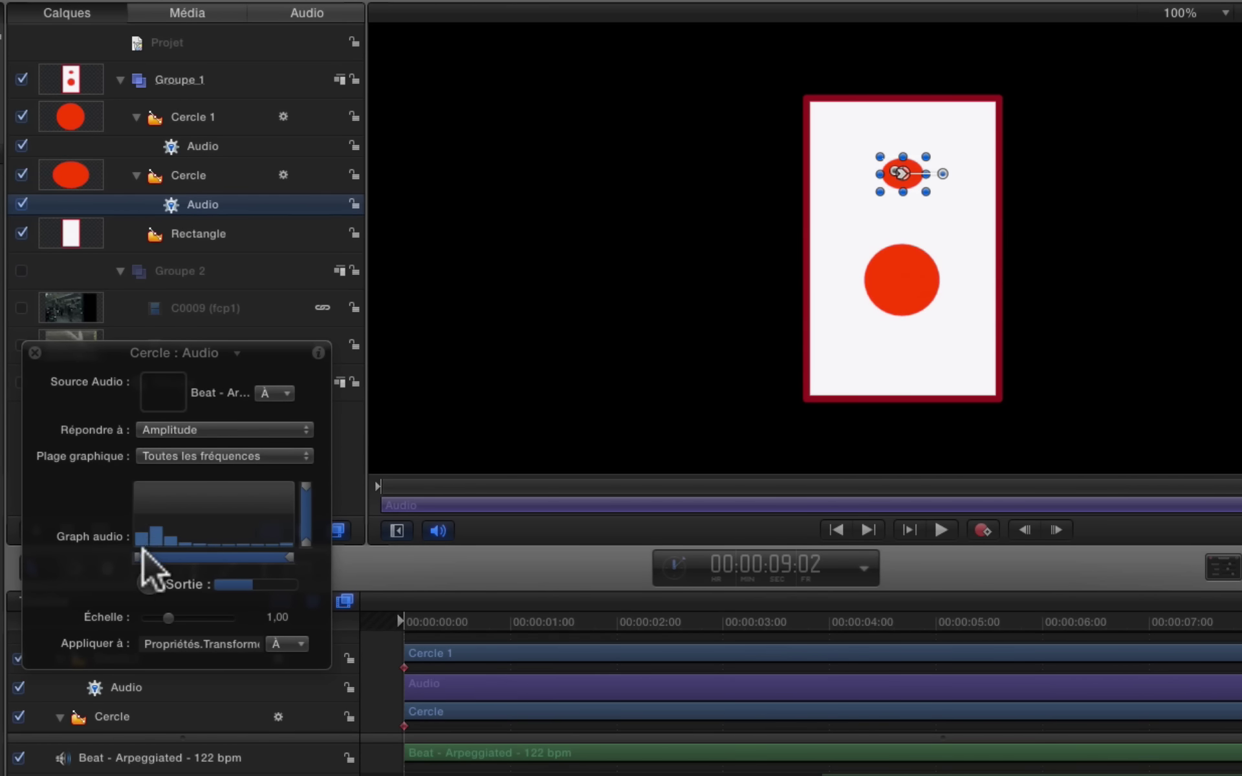
Step: Raise the Basse fréquence of the small Cercle's Audio behavior to 237,7 H and play the animation from the start
{"action": "mouse_move", "coordinate": [141, 554]}
{"action": "left_mouse_down"}
{"action": "mouse_move", "coordinate": [187, 556]}
{"action": "mouse_move", "coordinate": [196, 542]}
{"action": "left_mouse_up"}
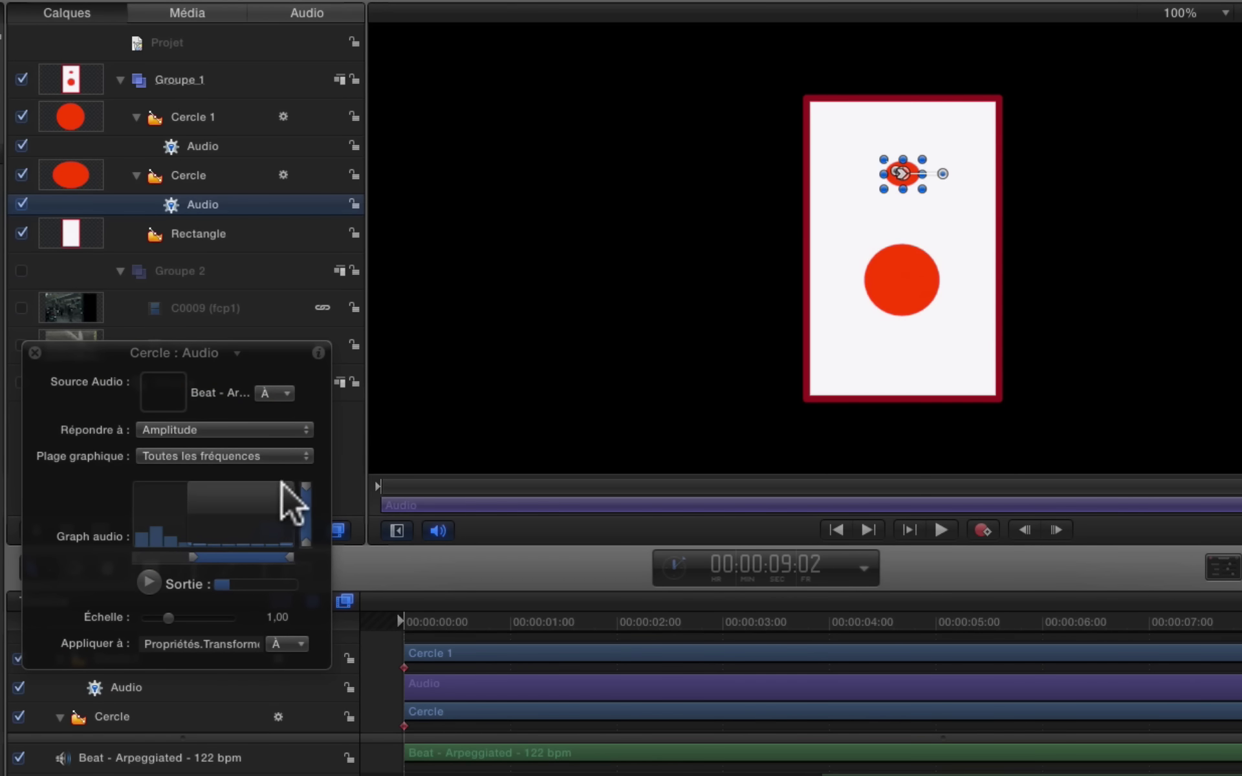
{"action": "left_click_drag", "start_coordinate": [187, 556], "coordinate": [204, 556]}
{"action": "left_click_drag", "start_coordinate": [1241, 619], "coordinate": [315, 649]}
{"action": "key", "text": "space"}
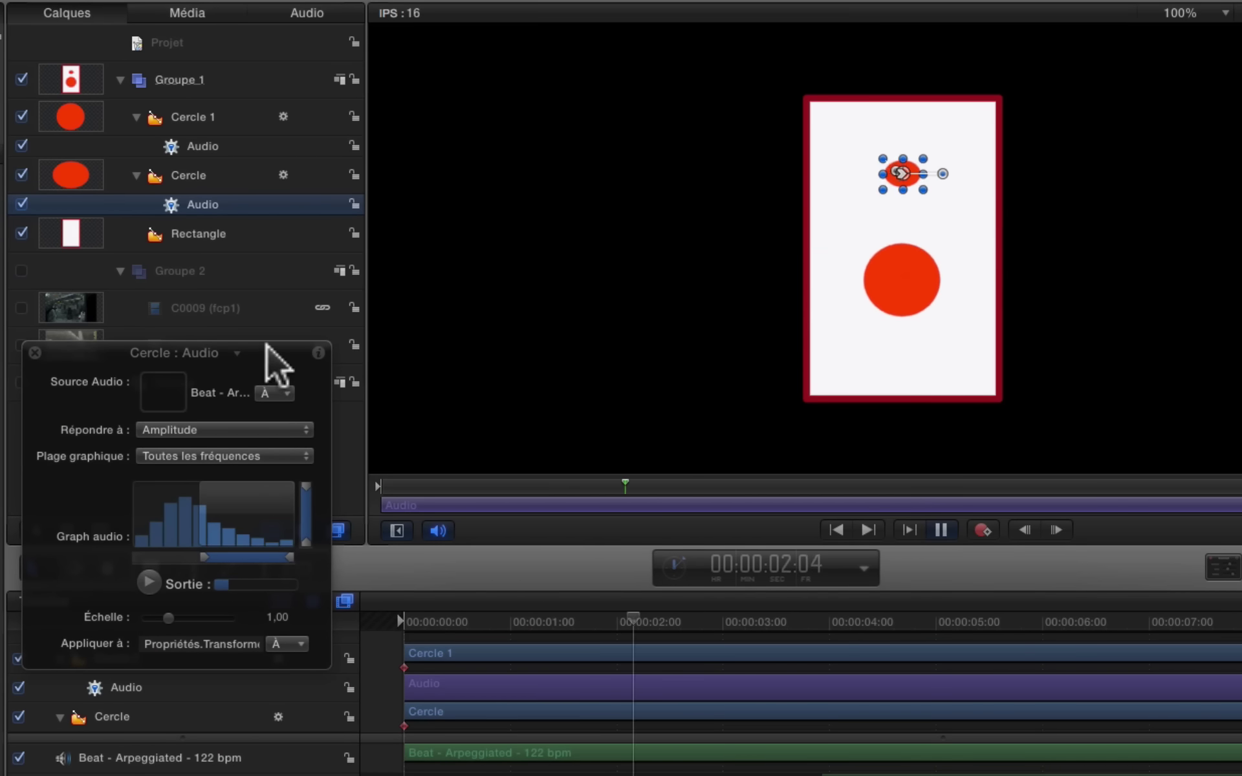
{"action": "left_click", "coordinate": [268, 262]}
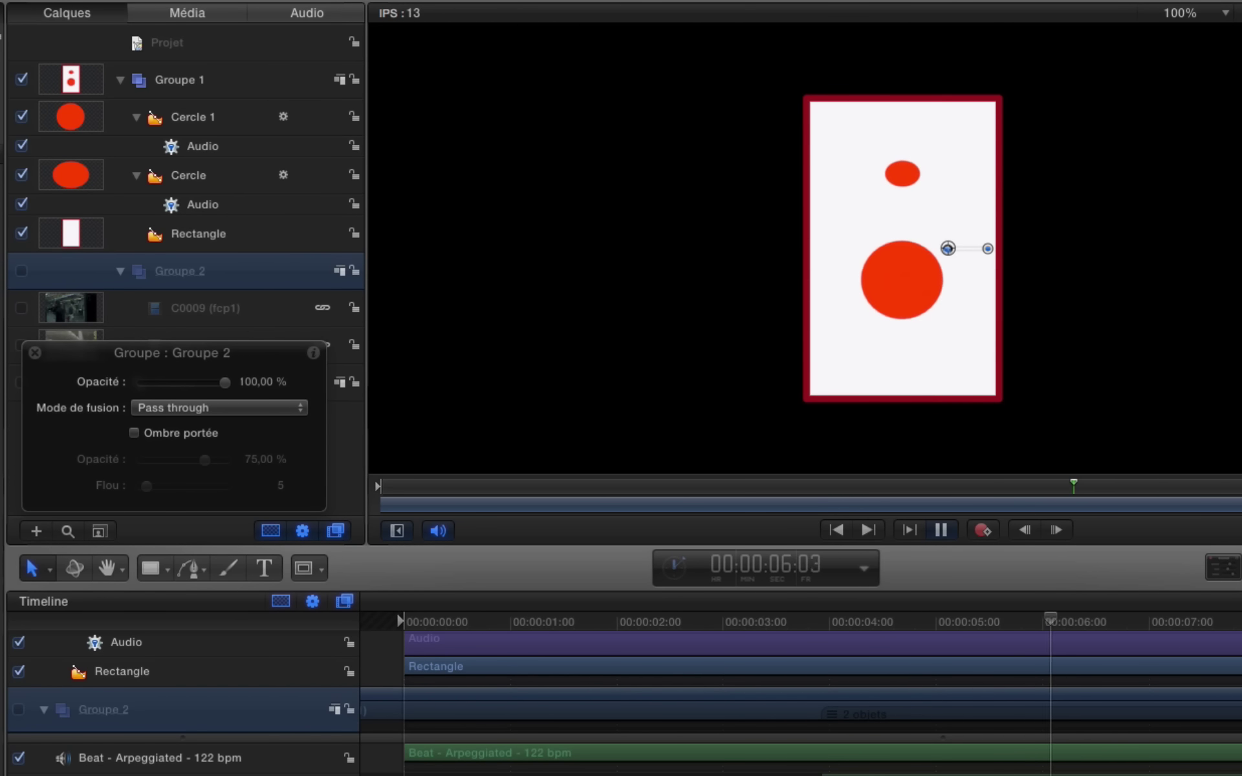
Step: Lower Plafond to 0,44 in the small Cercle's Audio behavior during playback, then stop the playback
{"action": "left_click", "coordinate": [234, 173]}
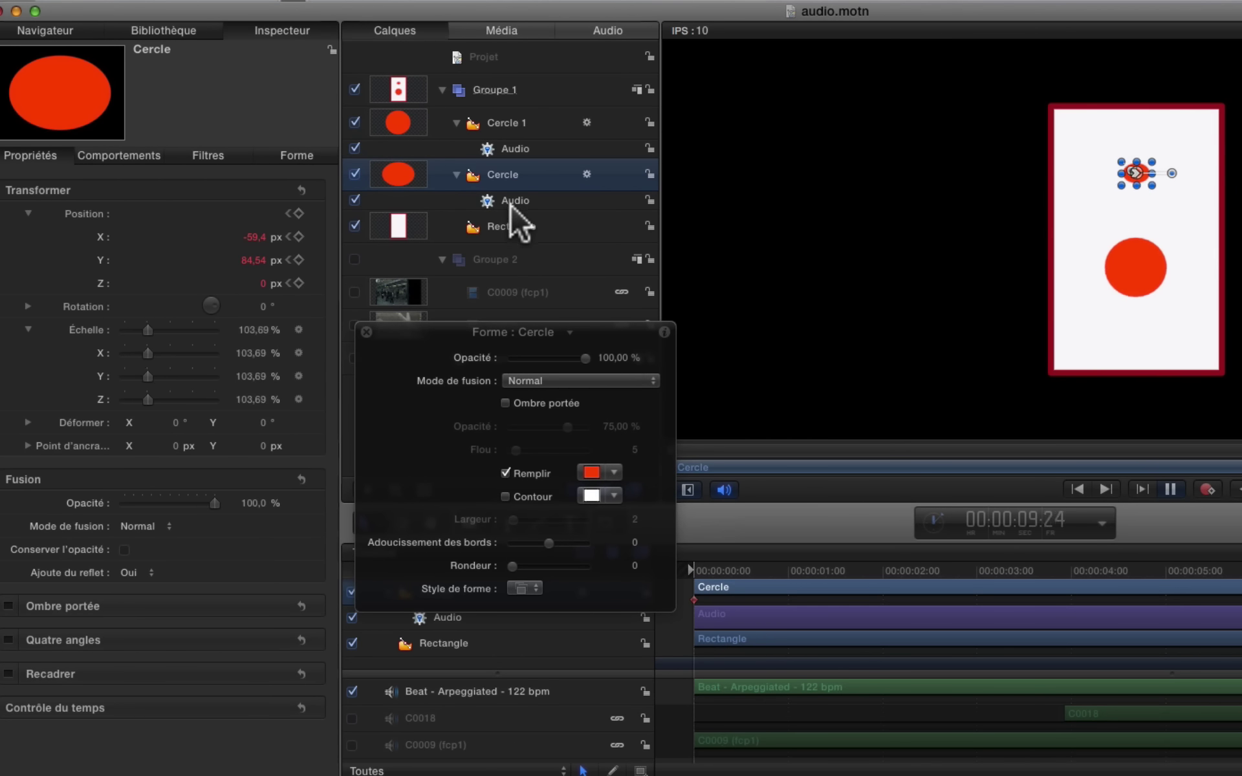
{"action": "left_click", "coordinate": [511, 205]}
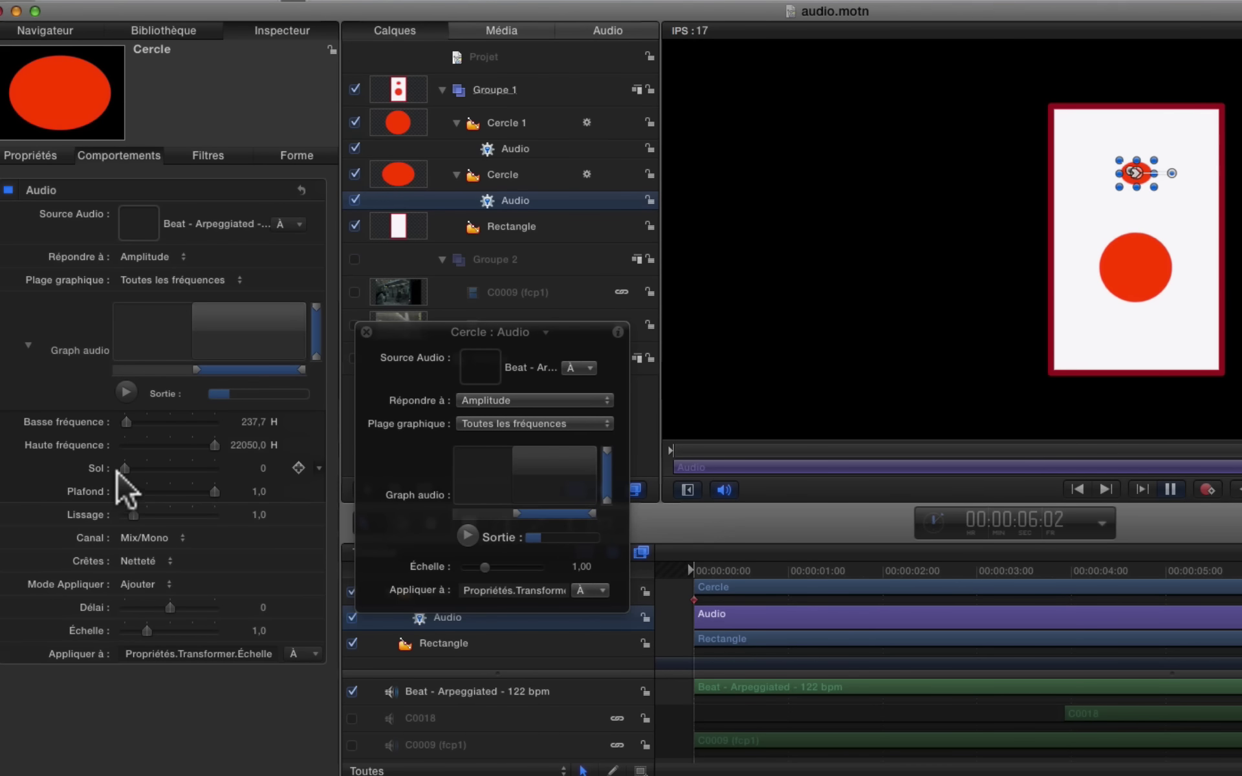
{"action": "left_click_drag", "start_coordinate": [215, 491], "coordinate": [165, 487]}
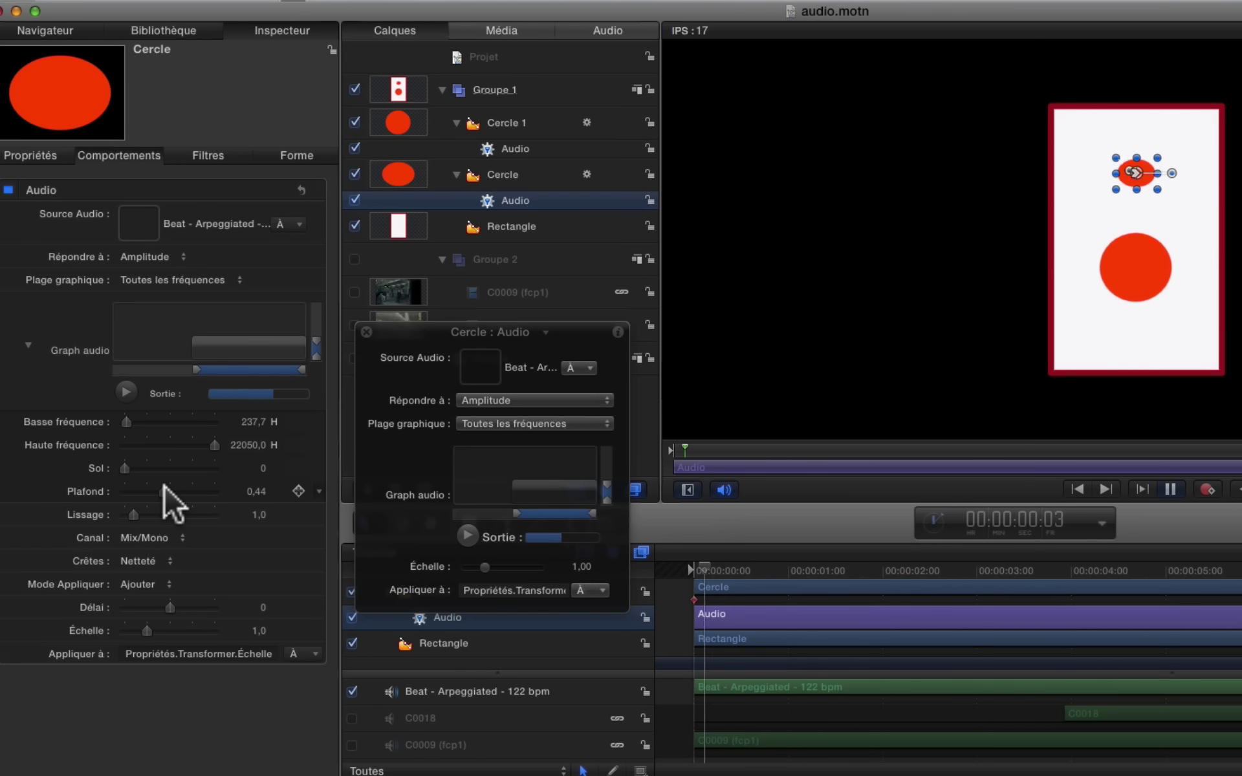
{"action": "key", "text": "space"}
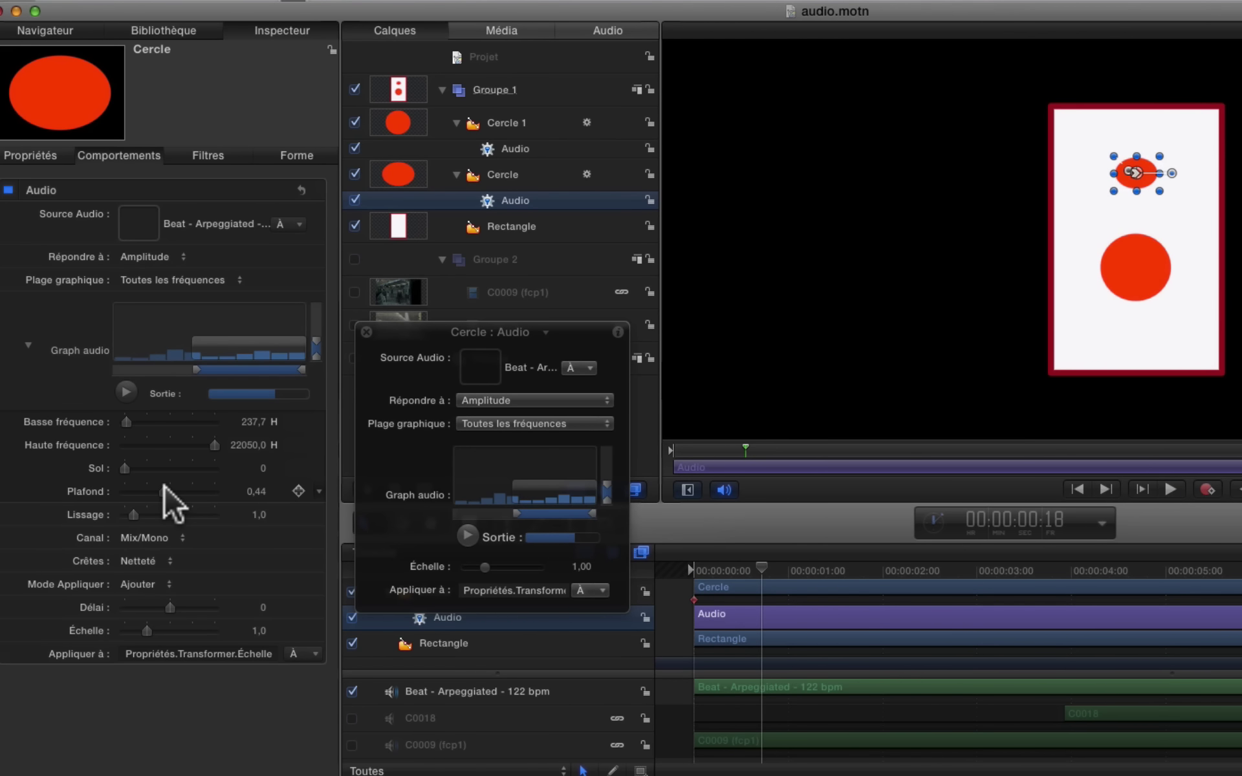
Step: Draw a tall, narrow white rectangle without an outline in the empty area beside the loudspeaker
{"action": "left_click_drag", "start_coordinate": [404, 335], "coordinate": [406, 200]}
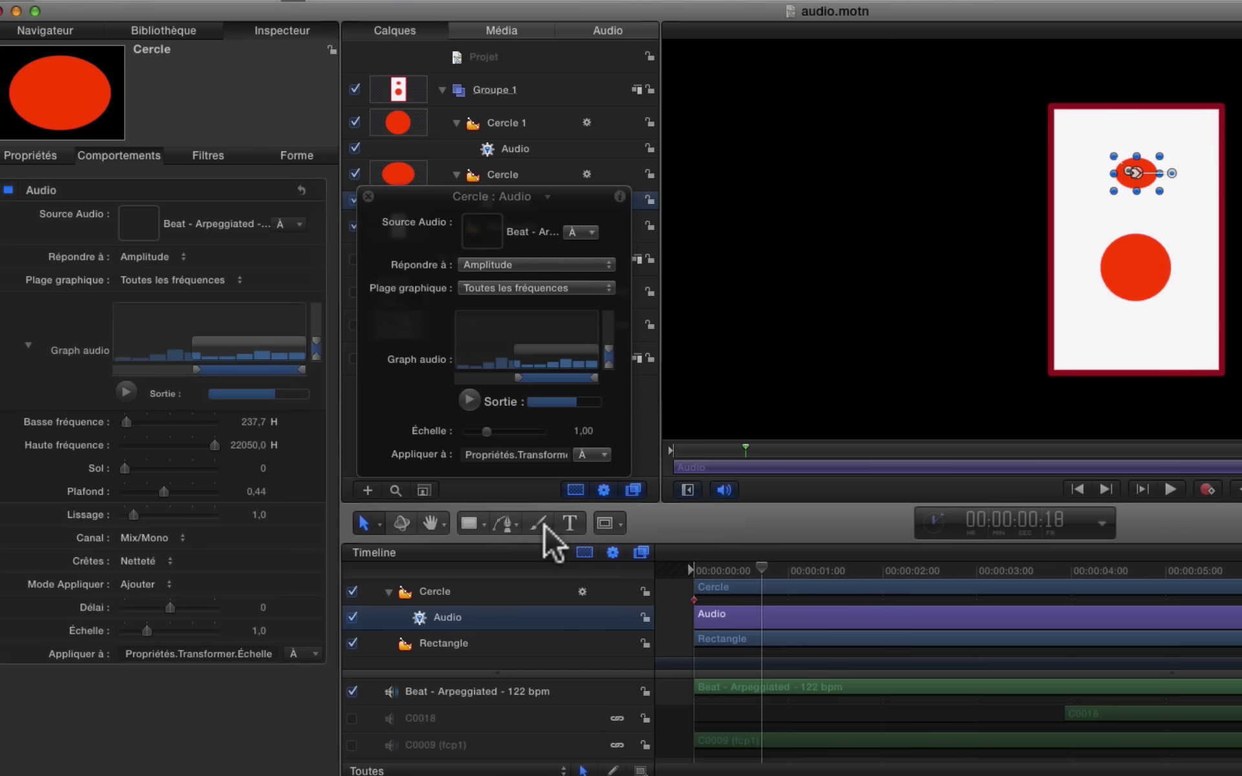
{"action": "left_click_drag", "start_coordinate": [469, 525], "coordinate": [508, 616]}
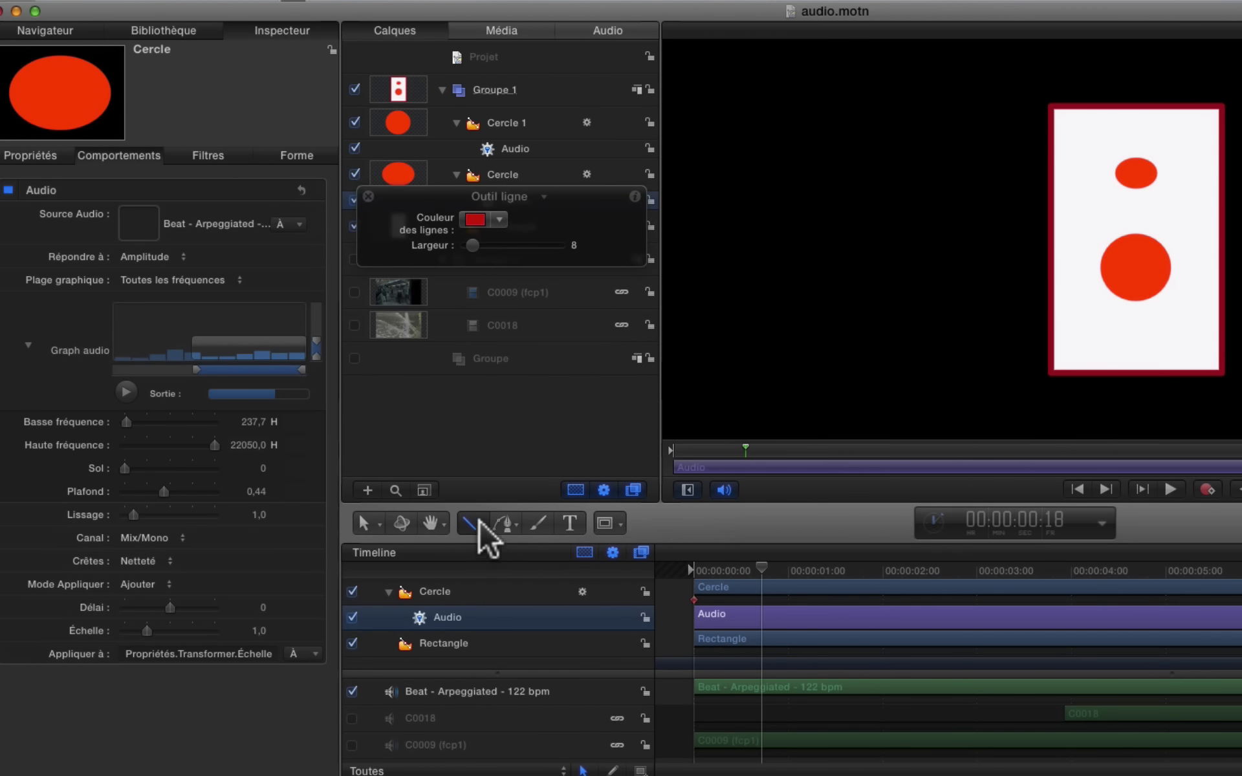
{"action": "left_click_drag", "start_coordinate": [480, 522], "coordinate": [486, 561]}
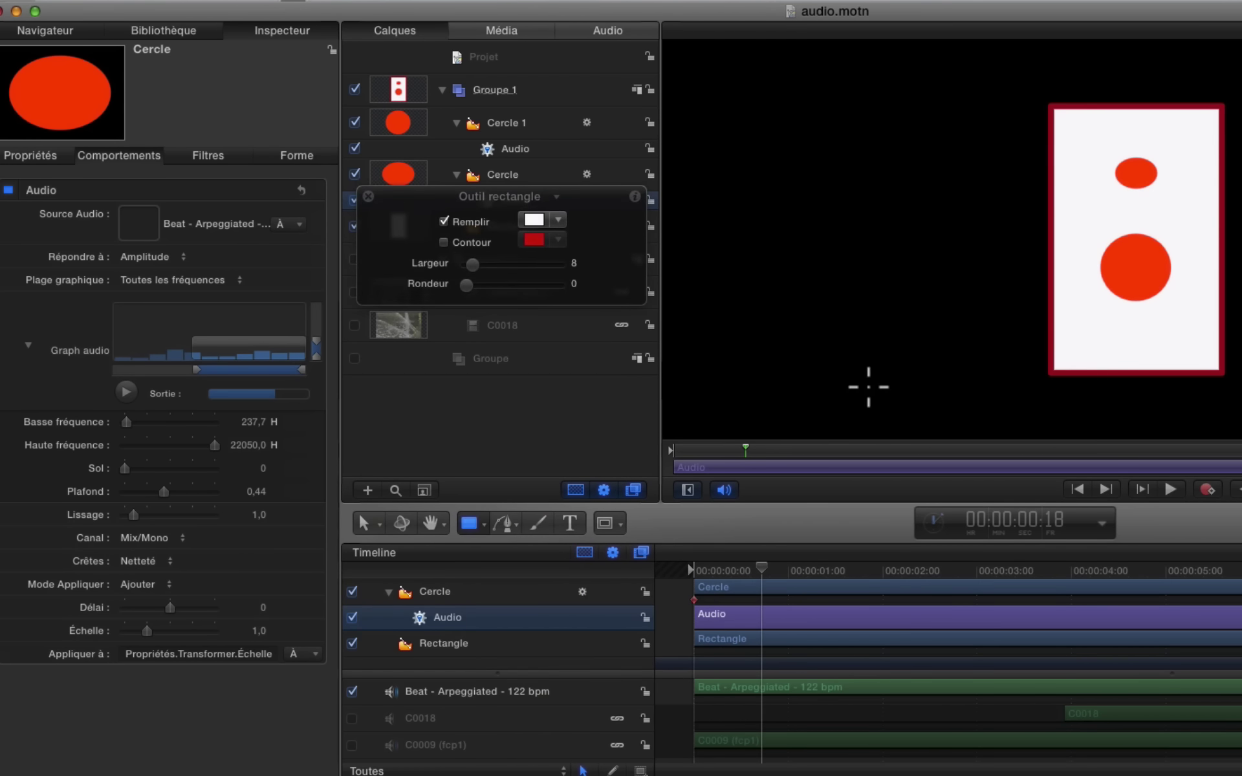
{"action": "left_click_drag", "start_coordinate": [868, 374], "coordinate": [901, 154]}
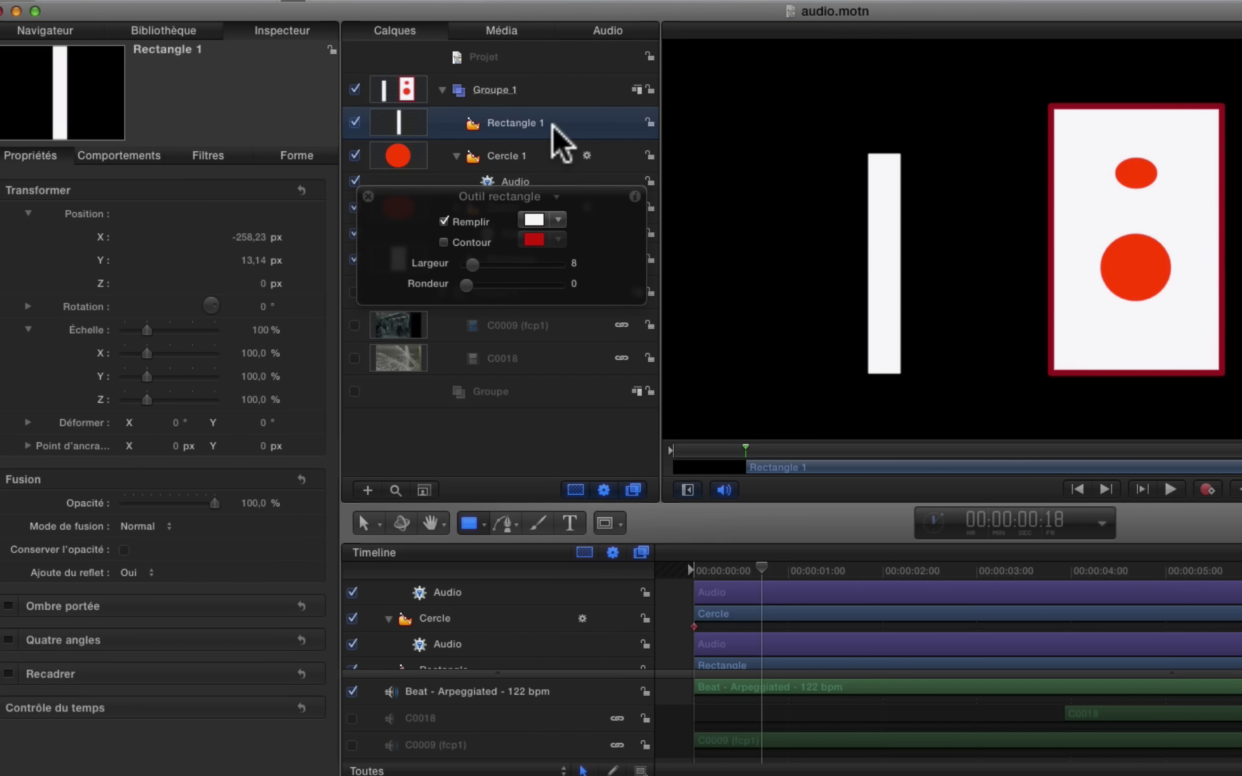
Step: Move Rectangle 1 up to about Y 44 px and reduce its Échelle Y to 70,04 %
{"action": "left_click", "coordinate": [362, 522]}
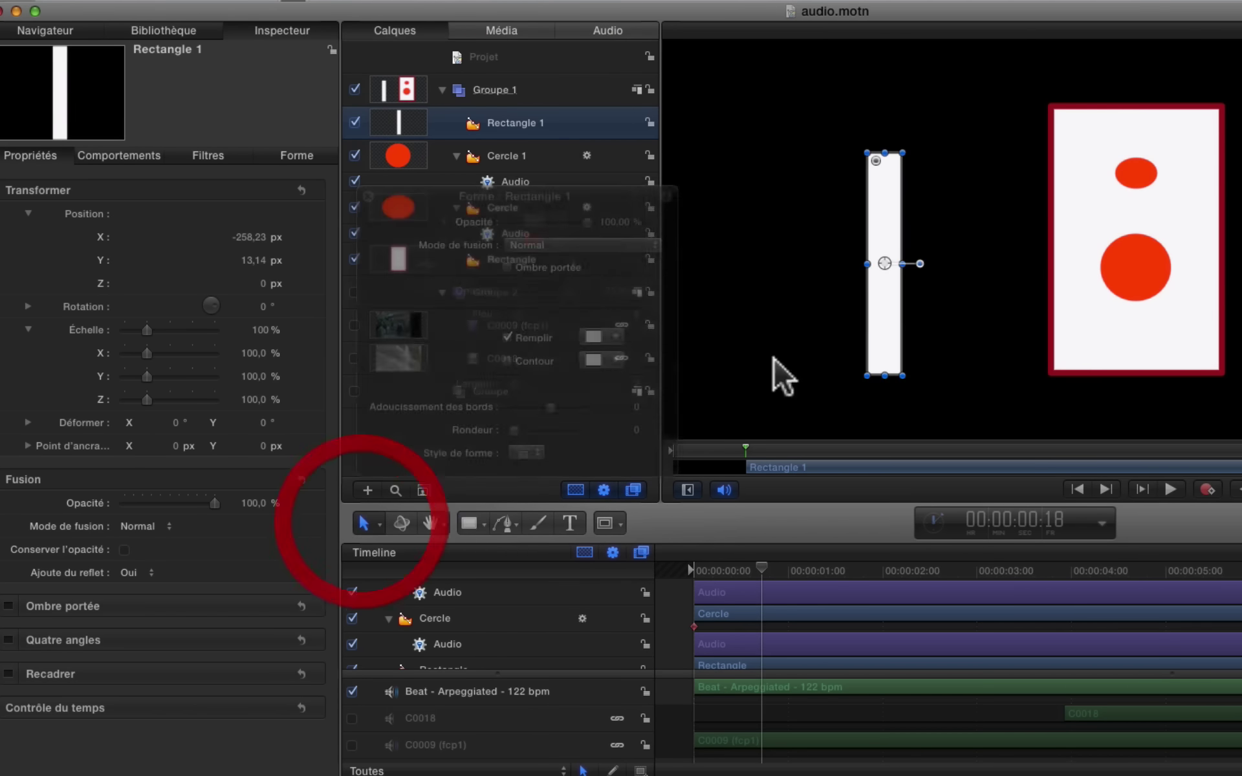
{"action": "left_click_drag", "start_coordinate": [885, 264], "coordinate": [893, 225]}
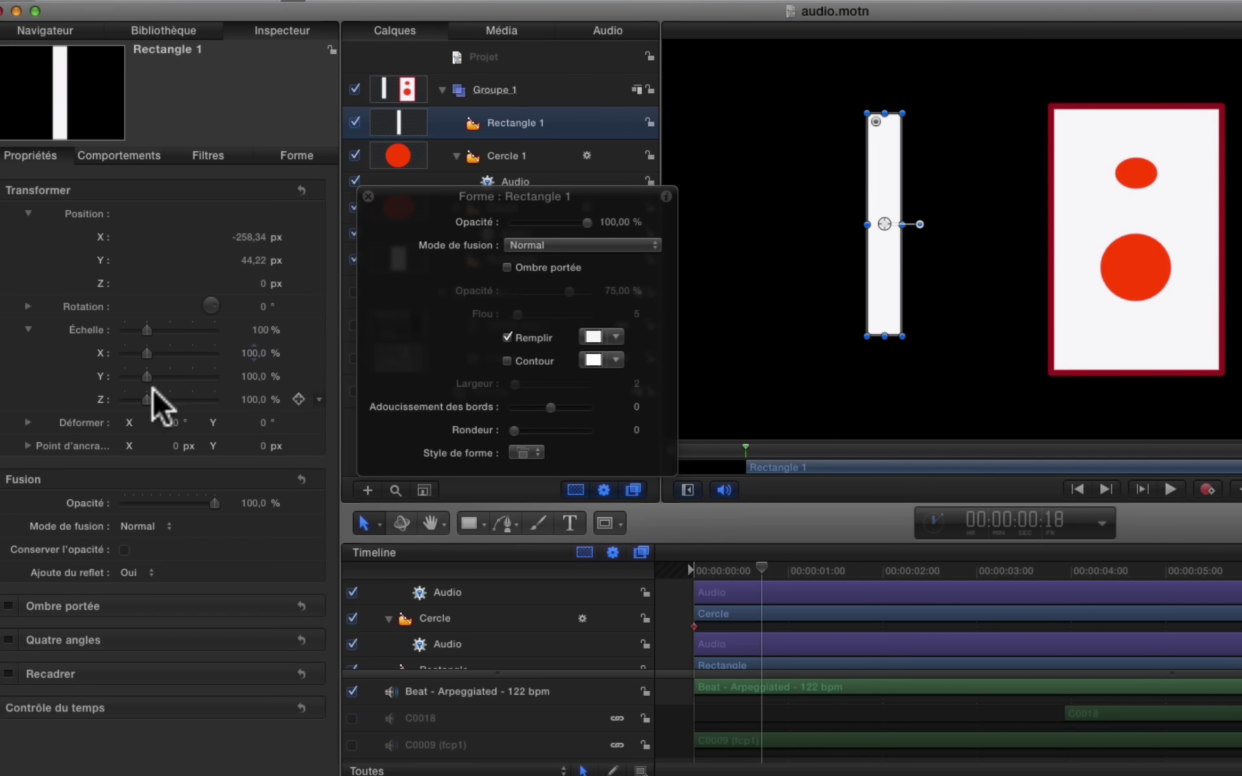
{"action": "left_click_drag", "start_coordinate": [147, 372], "coordinate": [140, 379]}
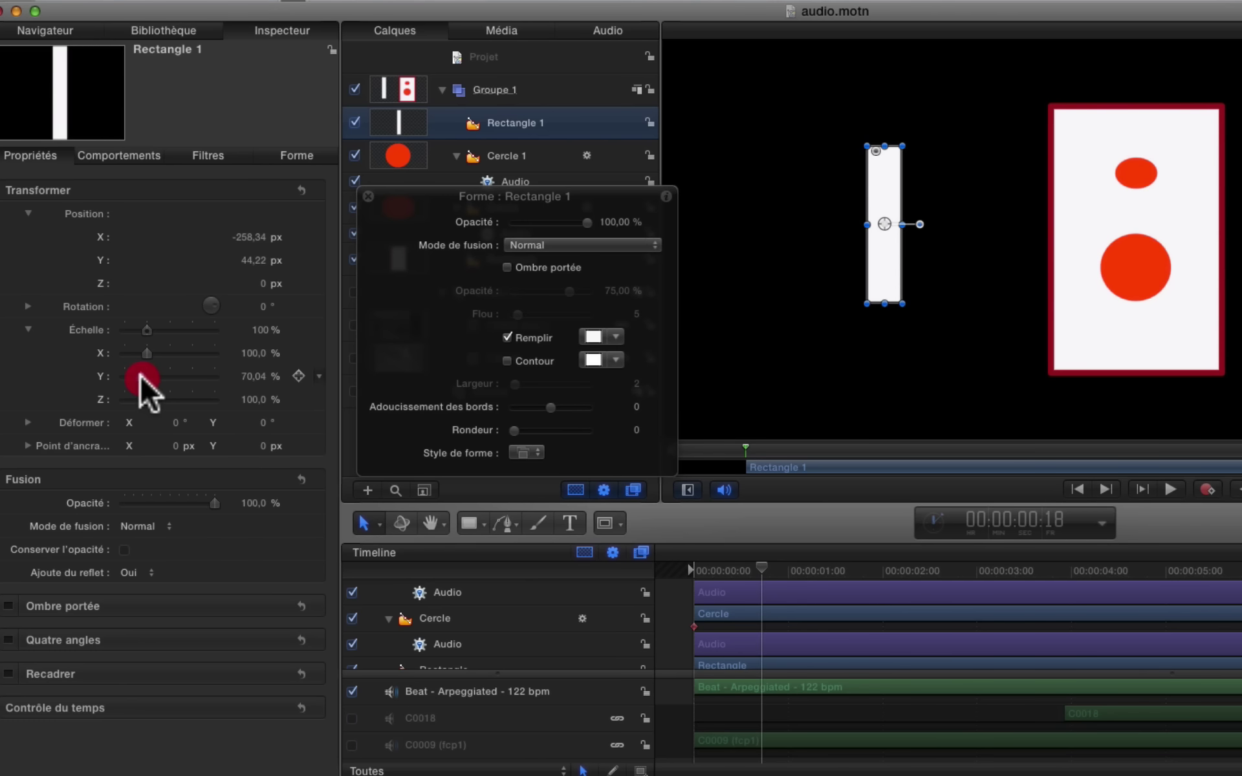
Step: Add an Audio parameter behavior to Rectangle 1's Échelle Y with Beat - Arpeggiated - 122 bpm as its source
{"action": "right_click", "coordinate": [100, 376]}
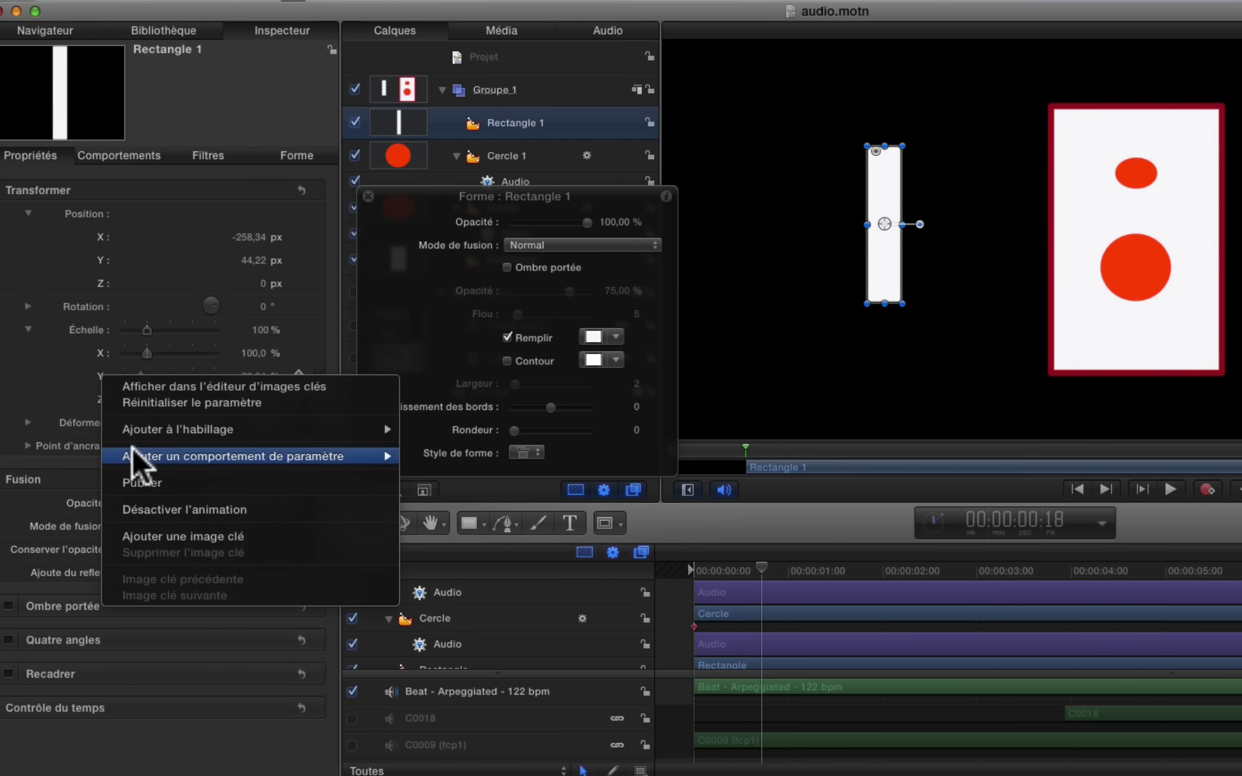
{"action": "mouse_move", "coordinate": [131, 456]}
{"action": "left_click", "coordinate": [469, 520]}
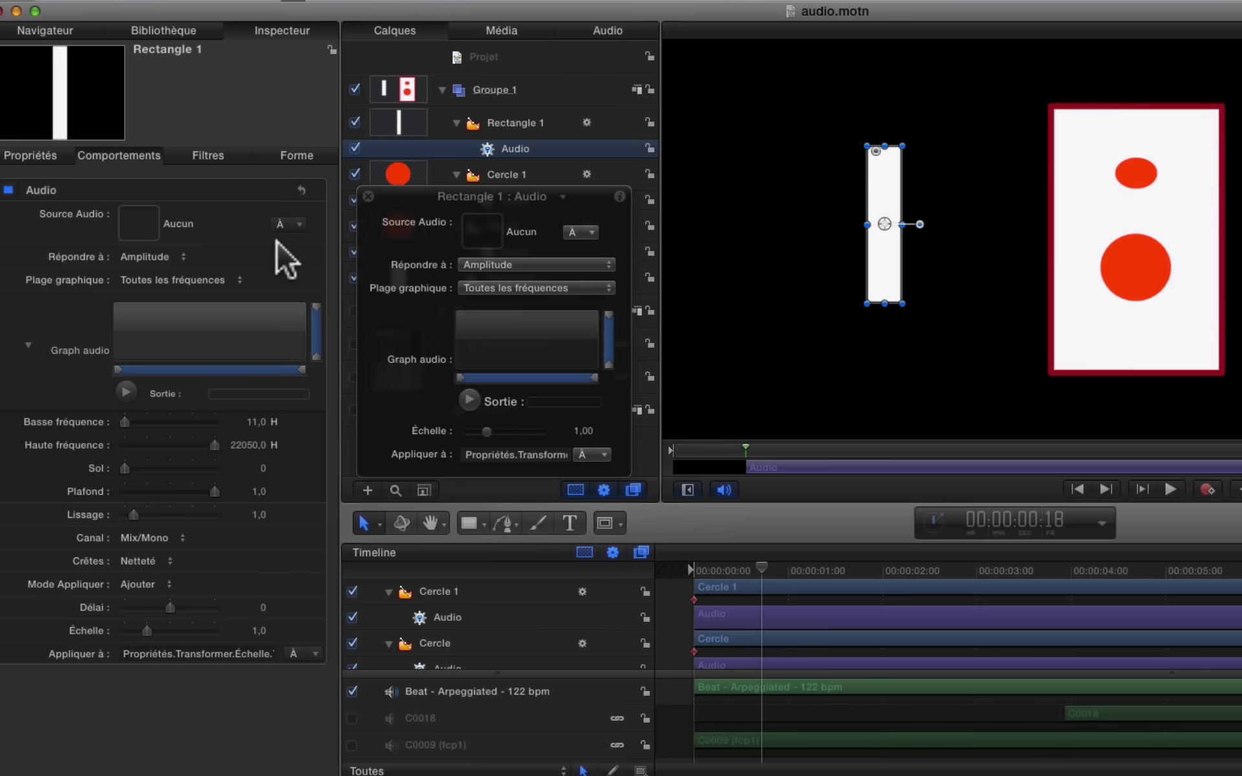
{"action": "left_click", "coordinate": [581, 232]}
{"action": "left_click", "coordinate": [604, 252]}
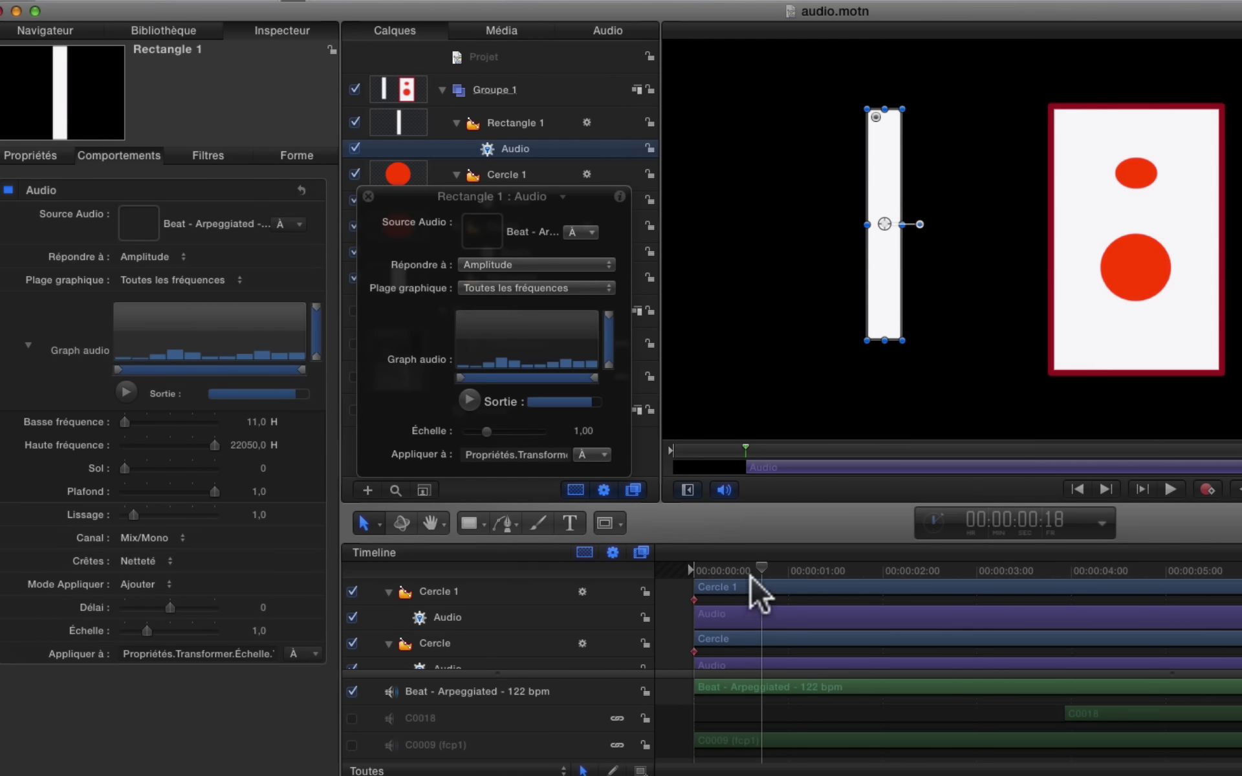
Step: Play the animation from the start to check how Rectangle 1's height reacts to the track
{"action": "left_click", "coordinate": [657, 566]}
{"action": "key", "text": "space"}
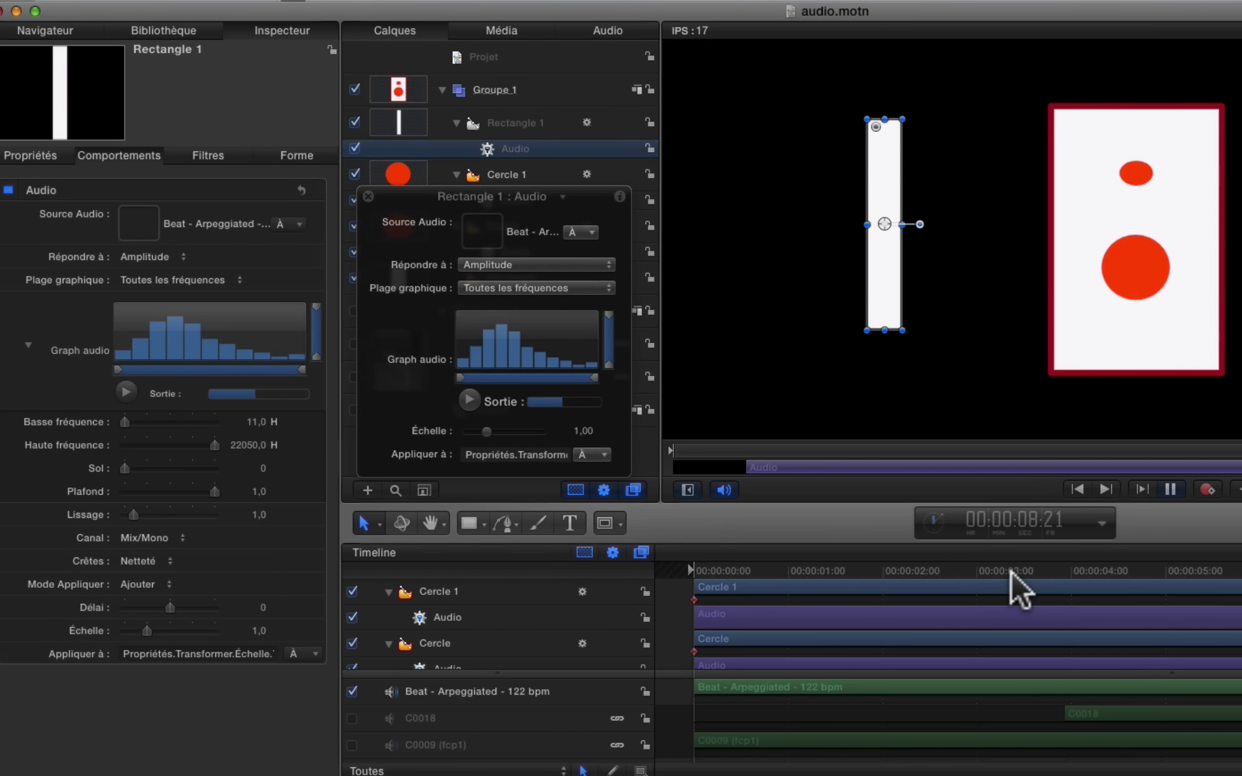
{"action": "scroll", "coordinate": [1011, 573], "scroll_direction": "up", "scroll_amount": 3}
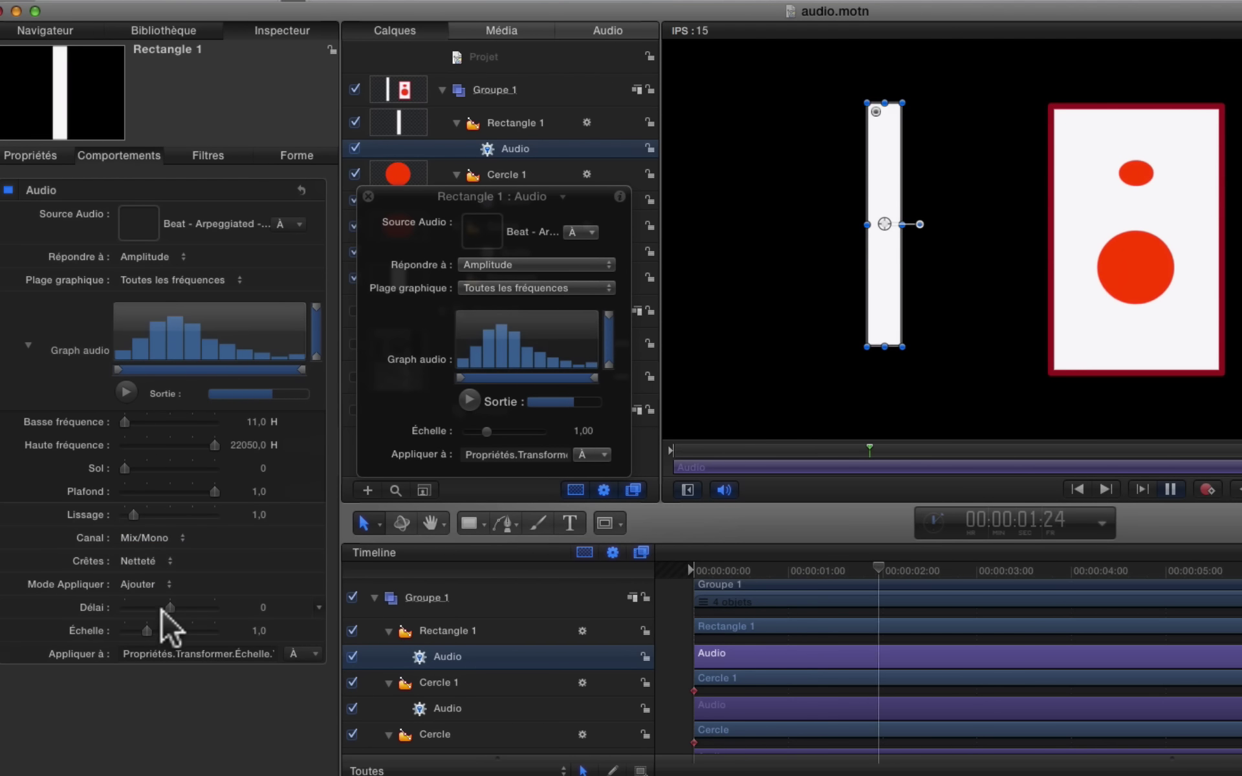
Step: Raise Échelle to 1,68 in Rectangle 1's Audio behavior, try Lissage at 2,0 and 4,0, and settle it at 3,0
{"action": "left_click_drag", "start_coordinate": [149, 631], "coordinate": [170, 631]}
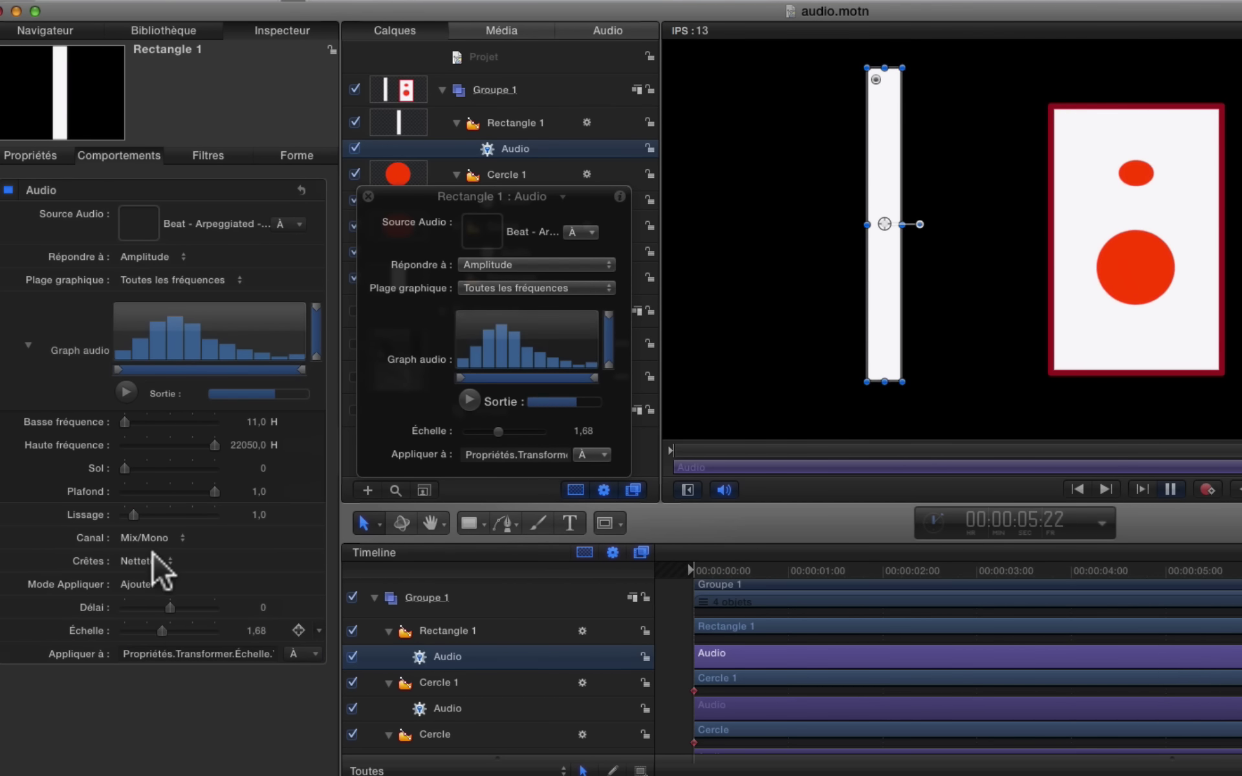
{"action": "left_click_drag", "start_coordinate": [133, 514], "coordinate": [143, 515]}
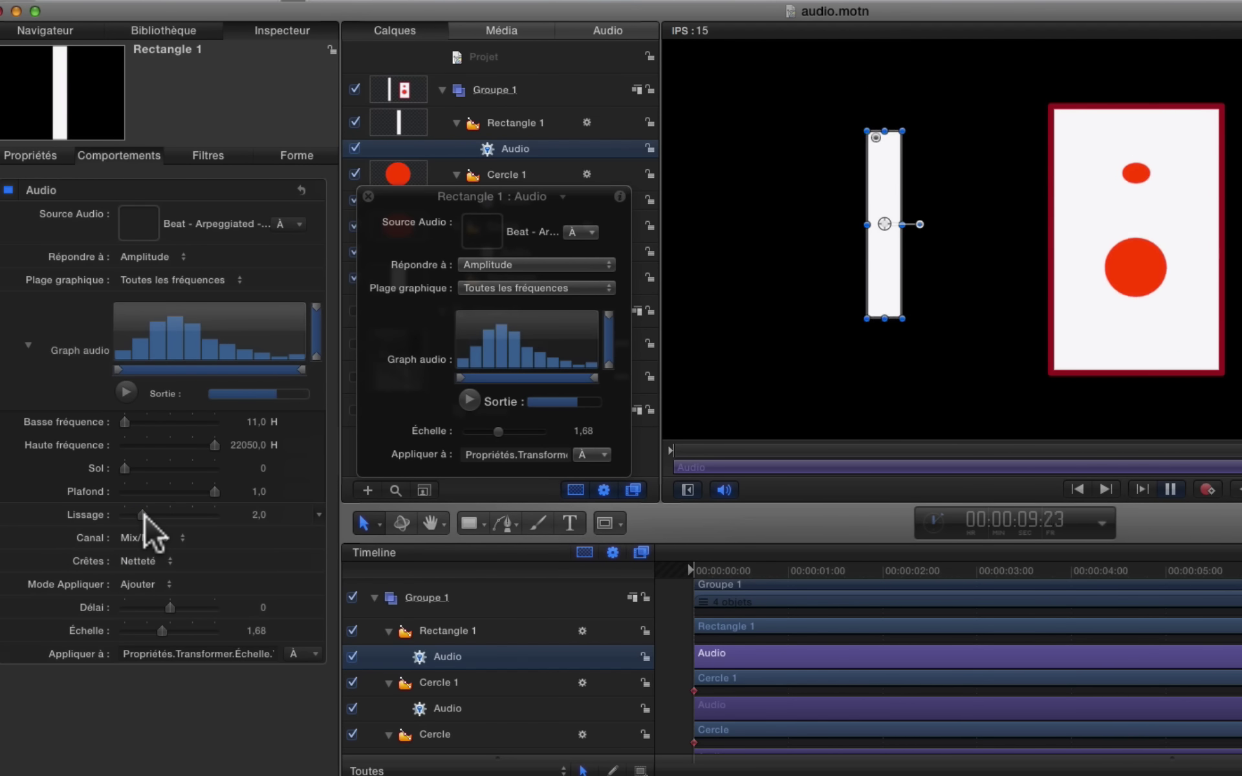
{"action": "left_click_drag", "start_coordinate": [145, 517], "coordinate": [157, 516]}
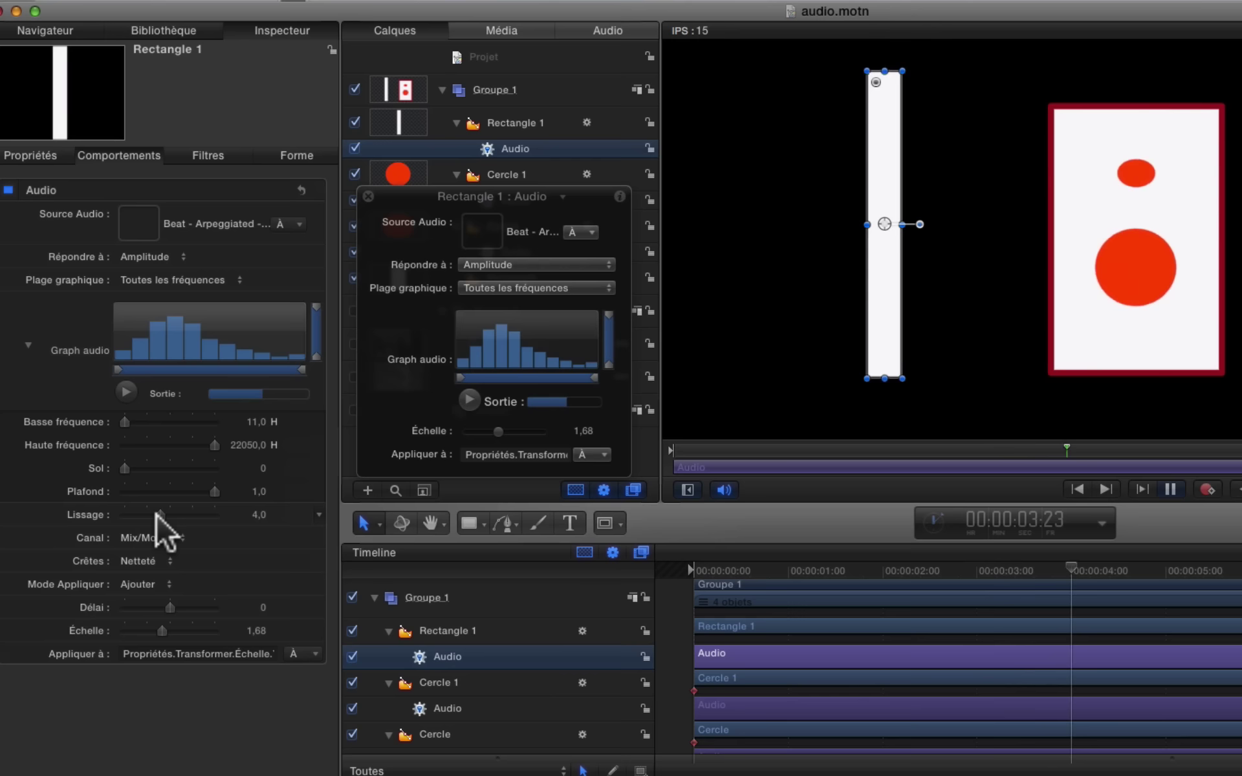
{"action": "left_click_drag", "start_coordinate": [158, 516], "coordinate": [144, 517]}
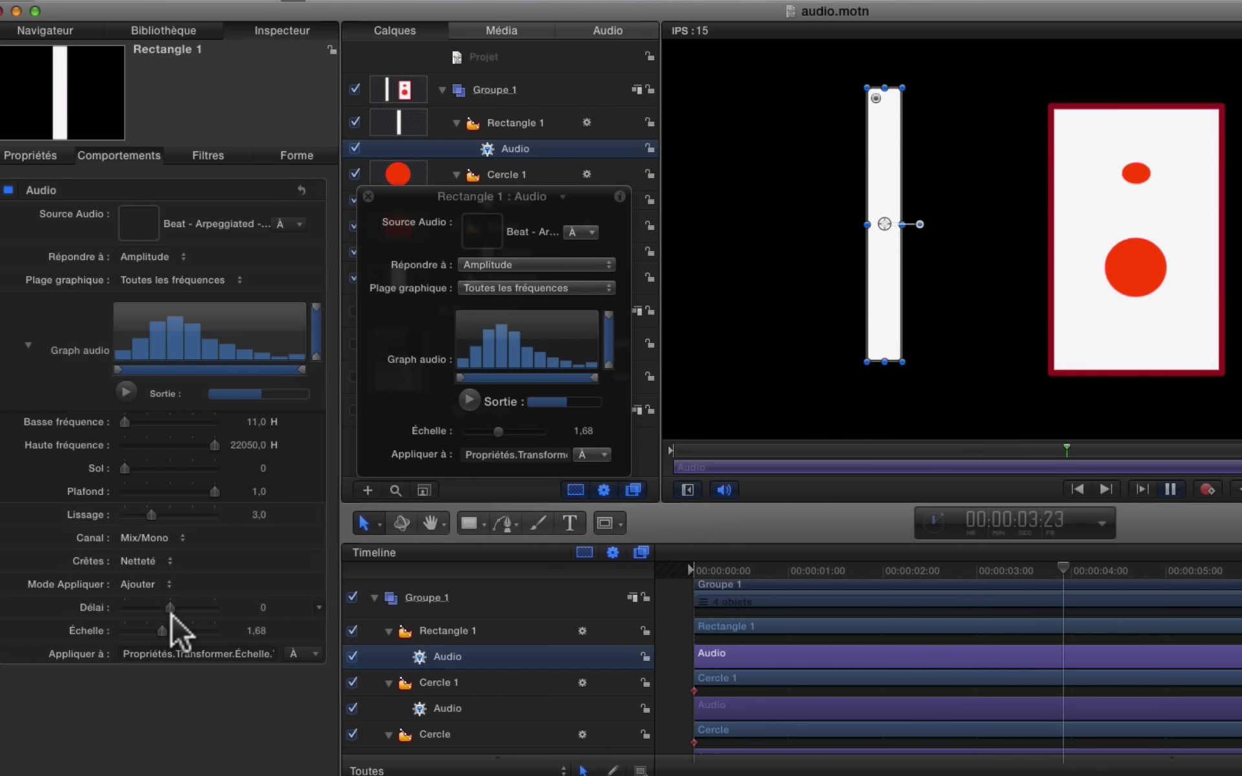
Step: Set Plafond to 0,56, Échelle to 0,99 and Sol to 0,3 in Rectangle 1's Audio behavior and stop playback
{"action": "left_click", "coordinate": [173, 496]}
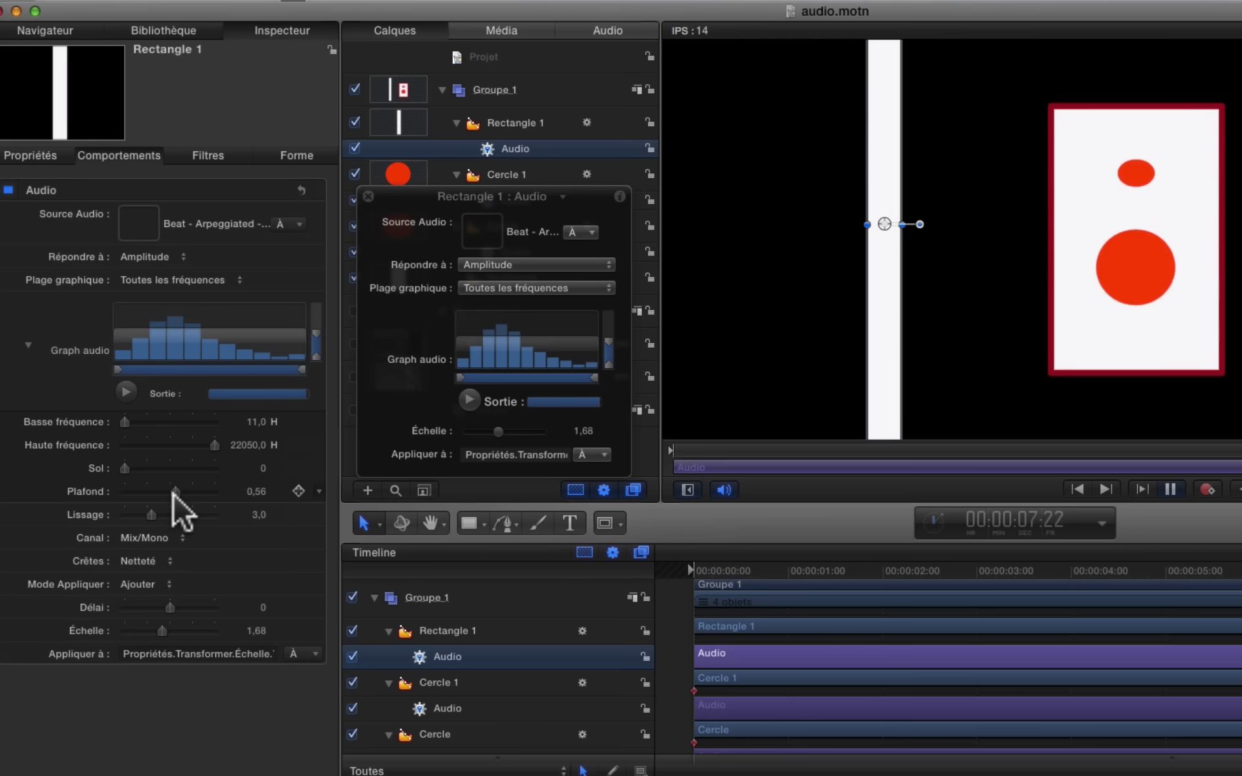
{"action": "left_click", "coordinate": [145, 630]}
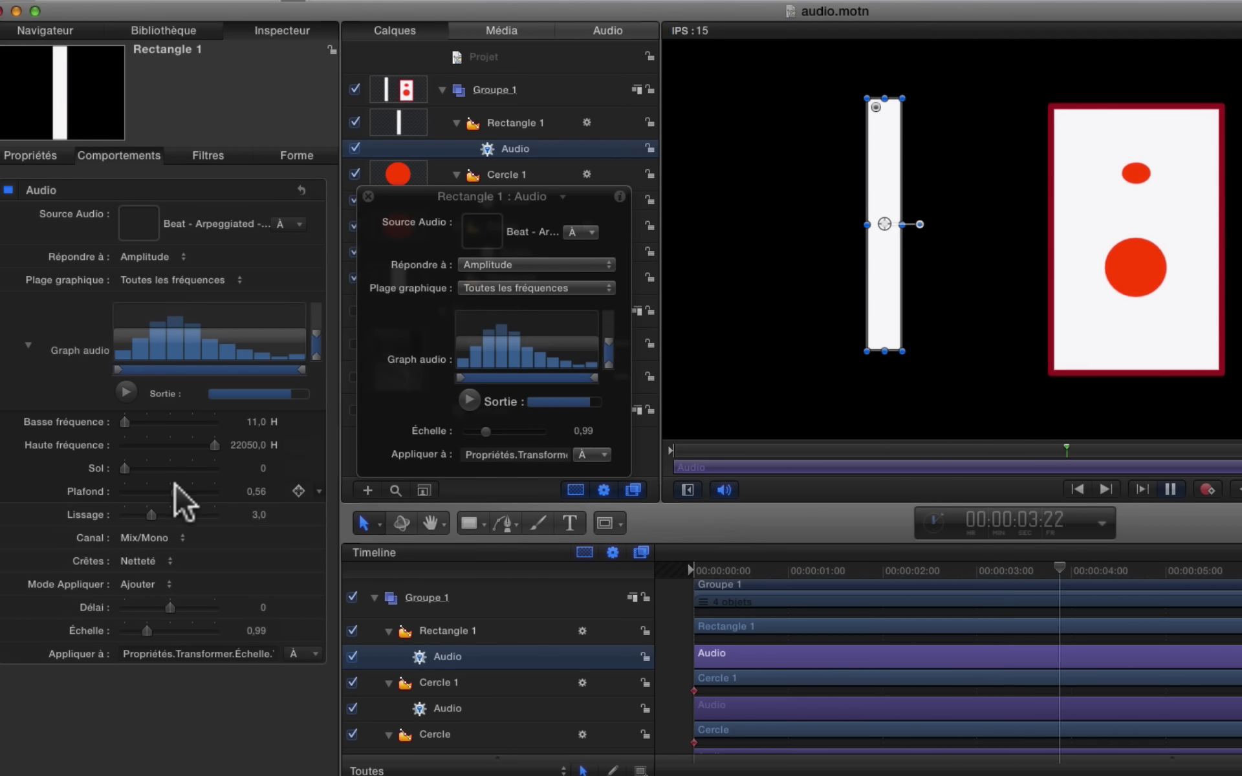
{"action": "left_click", "coordinate": [151, 469]}
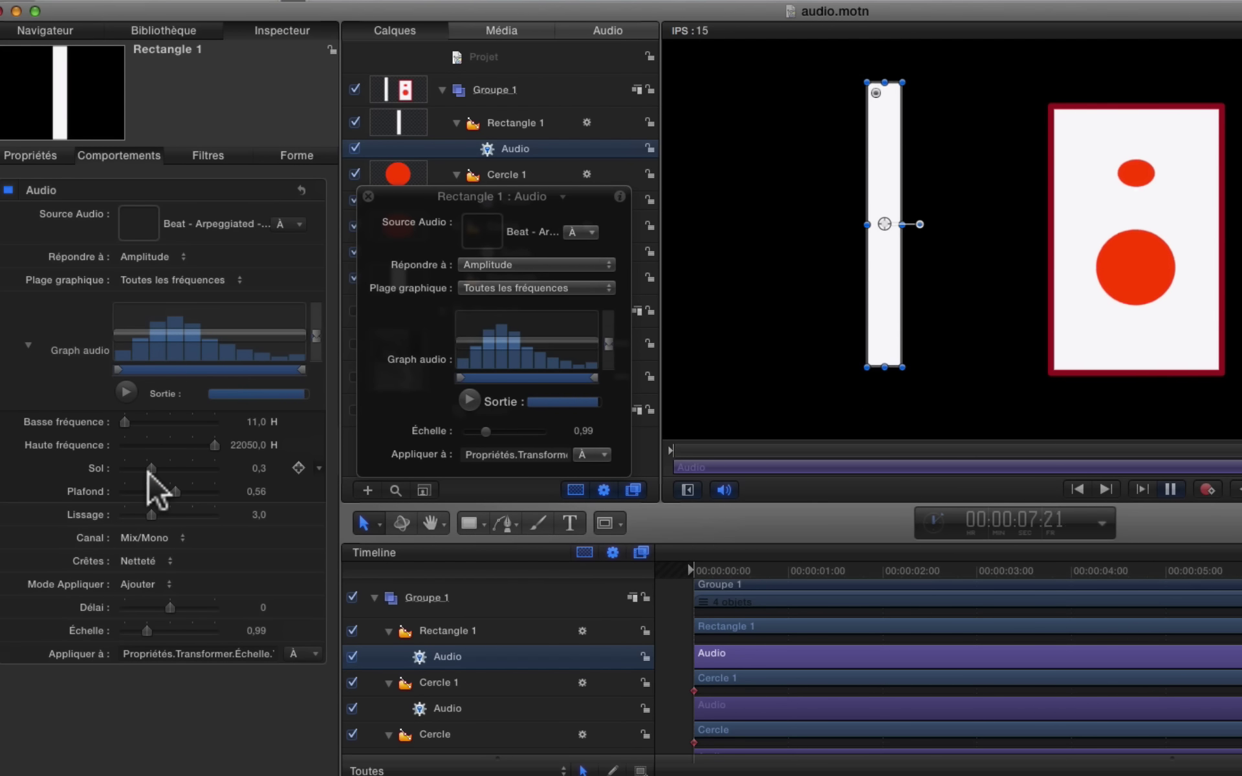
{"action": "key", "text": "space"}
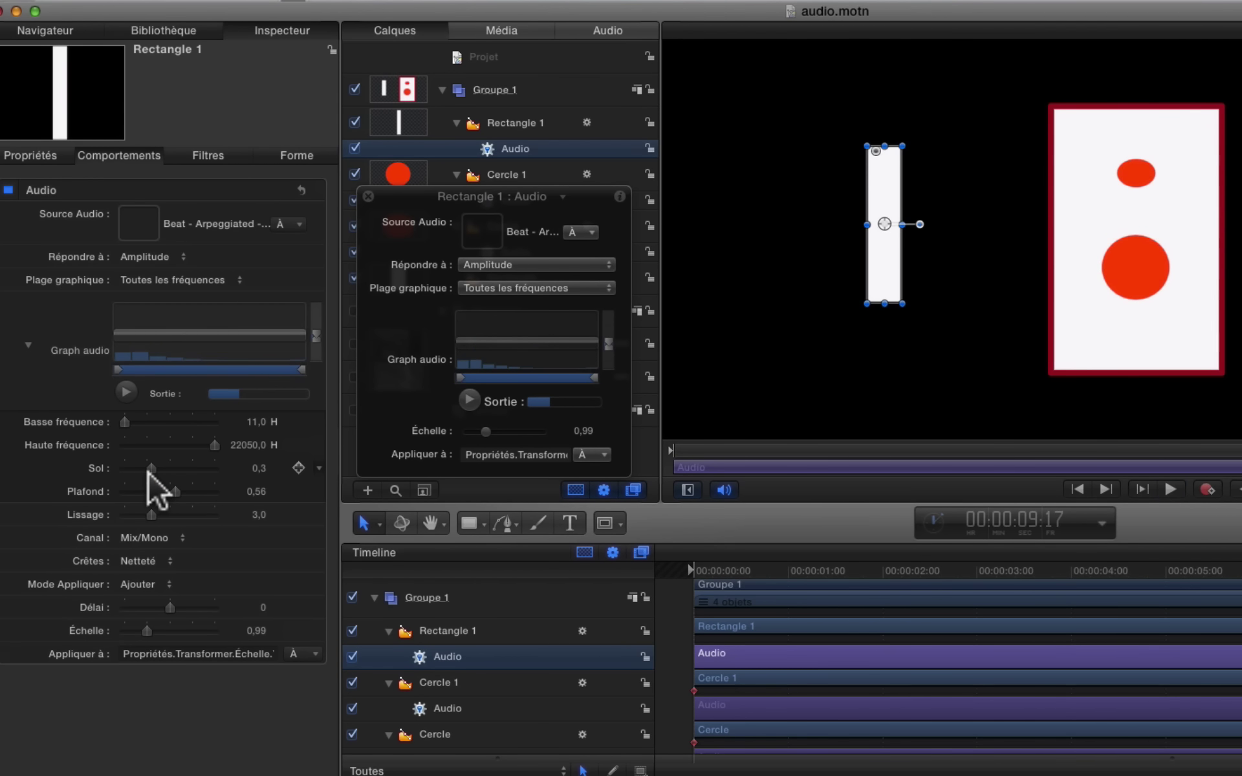